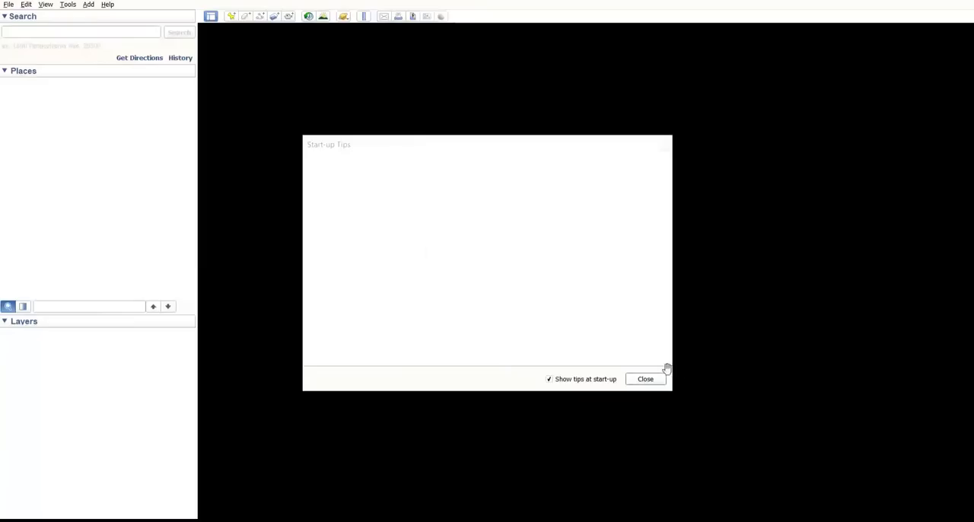
Close the start-up tips so the globe can be explored
{"action": "left_click", "coordinate": [655, 383]}
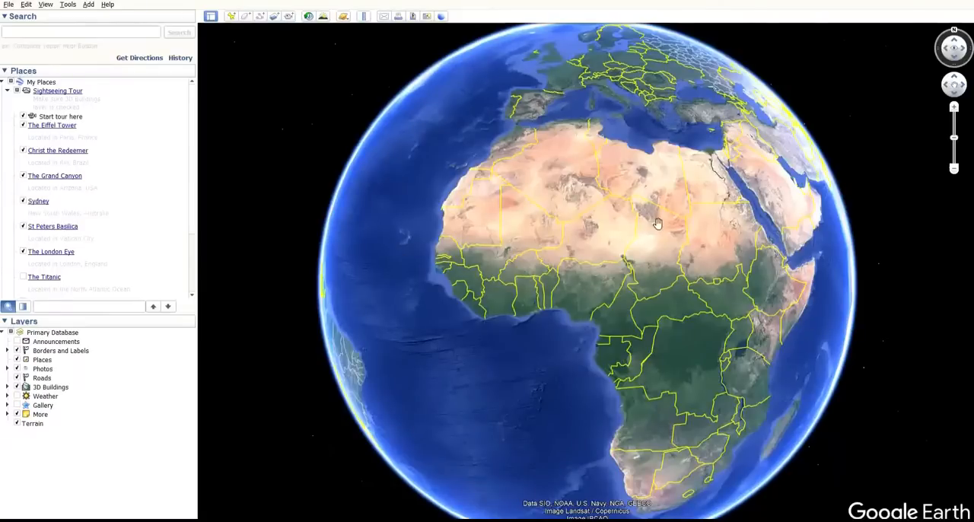
{"action": "scroll", "coordinate": [639, 293], "scroll_direction": "down", "scroll_amount": 2}
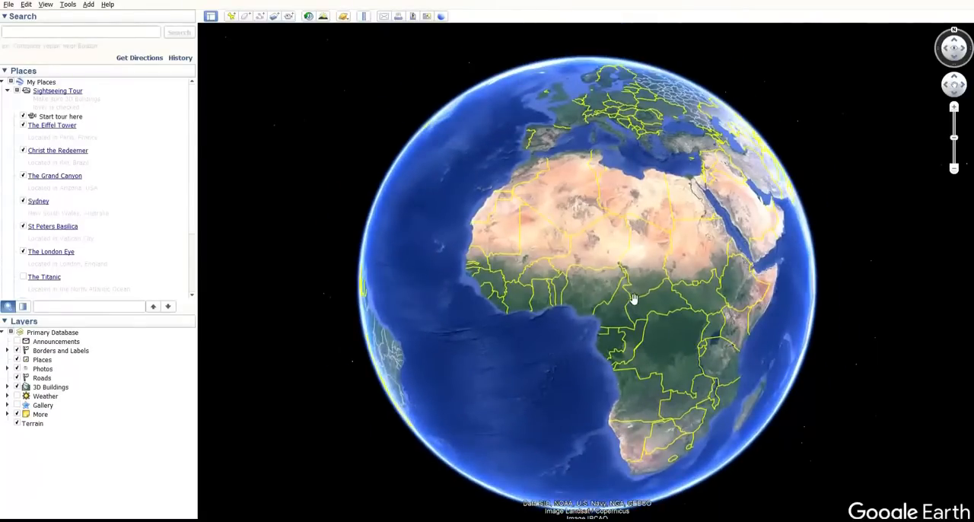
{"action": "scroll", "coordinate": [630, 292], "scroll_direction": "up", "scroll_amount": 2}
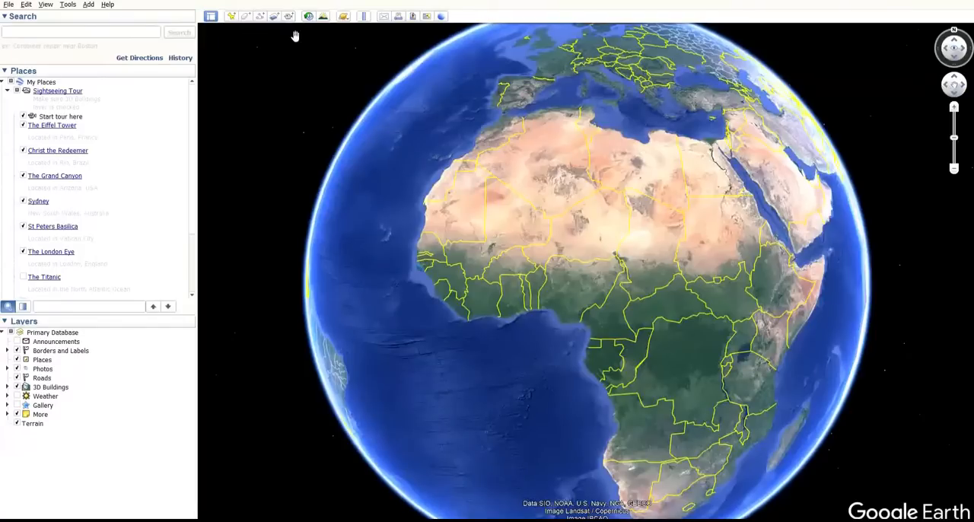
Browse the Desktop folders in the file-opening dialog without loading a file
{"action": "left_click", "coordinate": [10, 6]}
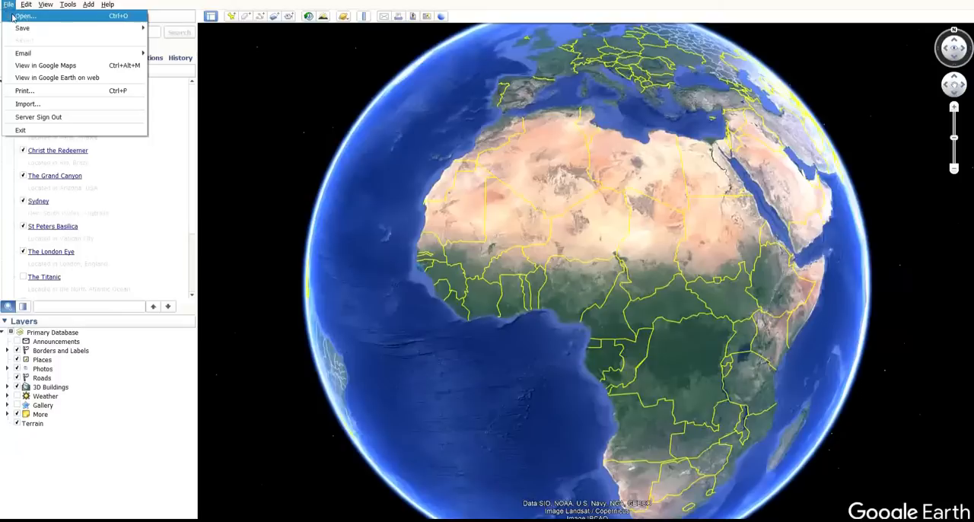
{"action": "left_click", "coordinate": [12, 17]}
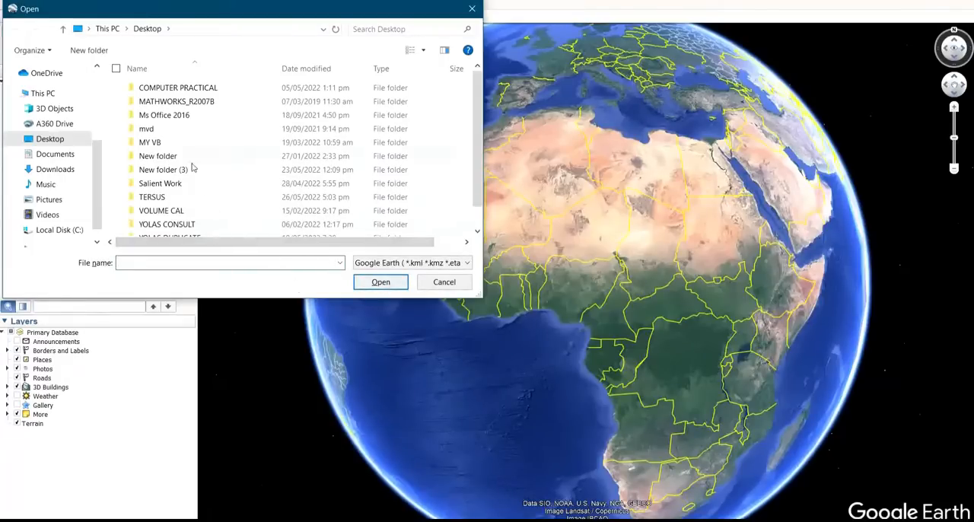
{"action": "scroll", "coordinate": [243, 210], "scroll_direction": "down", "scroll_amount": 1}
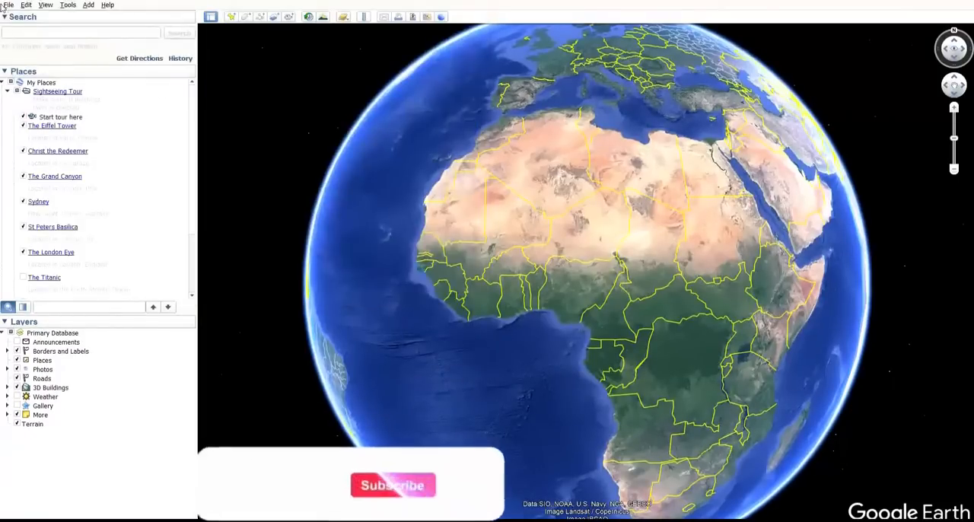
{"action": "left_click", "coordinate": [9, 5]}
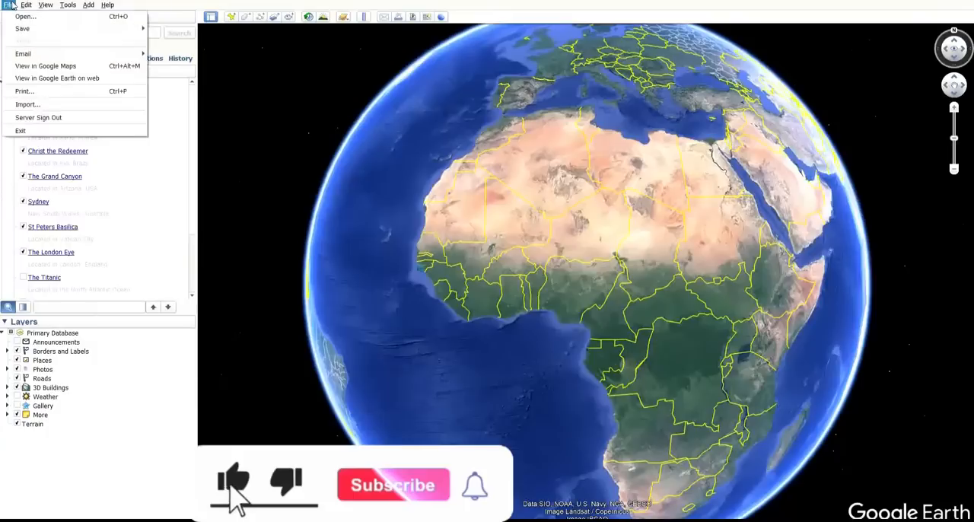
{"action": "mouse_move", "coordinate": [9, 6]}
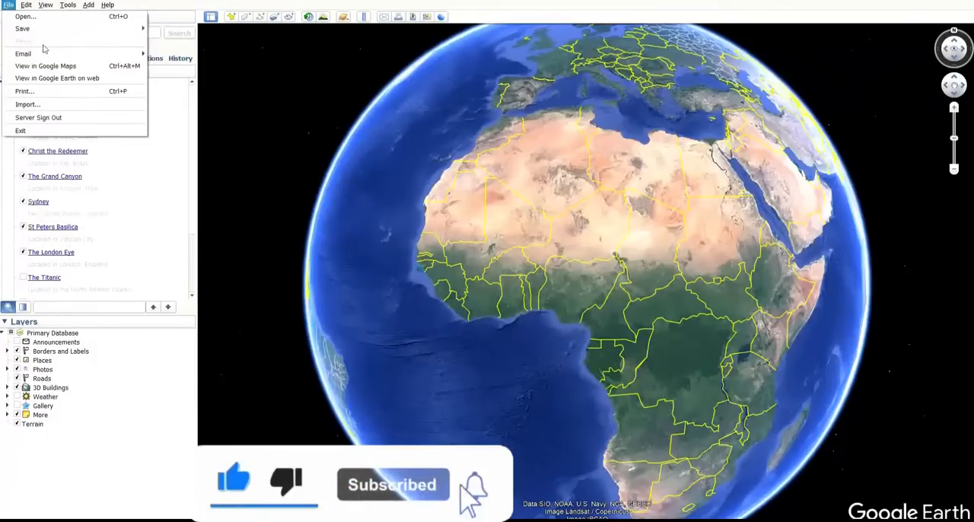
{"action": "mouse_move", "coordinate": [49, 29]}
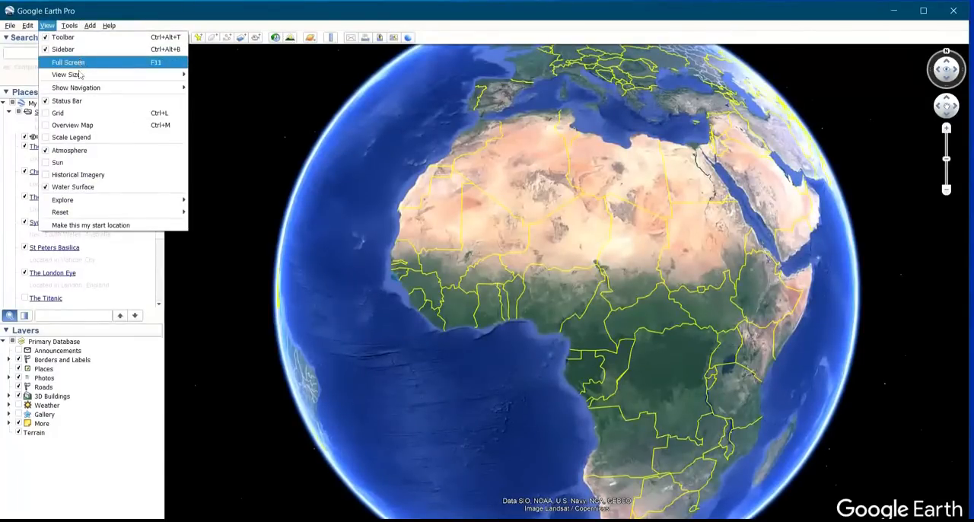
Hide the sidebar and show it again
{"action": "mouse_move", "coordinate": [79, 79]}
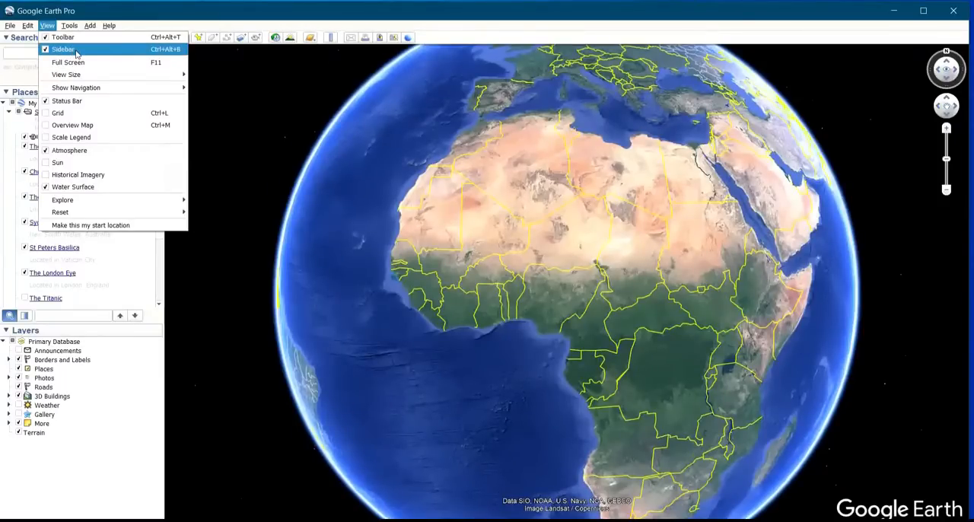
{"action": "left_click", "coordinate": [77, 54]}
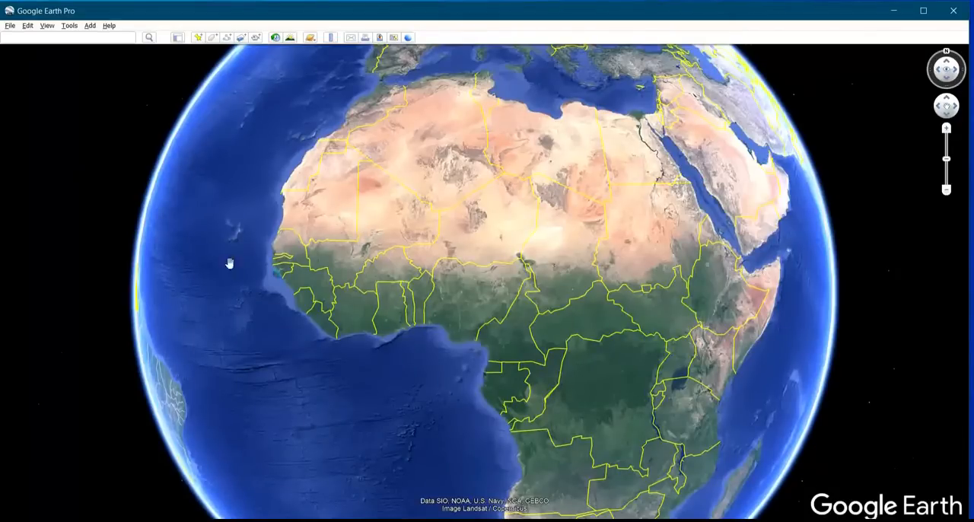
{"action": "left_click", "coordinate": [48, 26]}
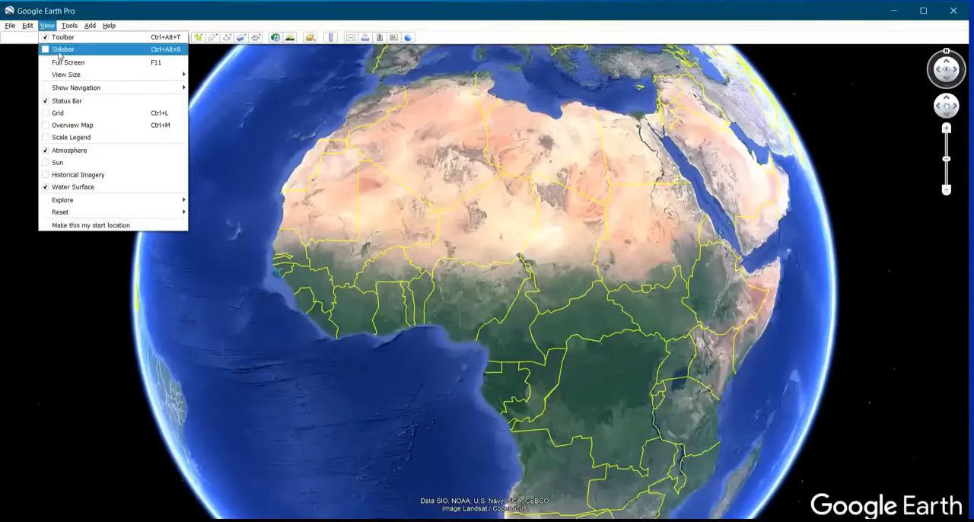
{"action": "left_click", "coordinate": [61, 50]}
{"action": "left_click", "coordinate": [48, 26]}
{"action": "mouse_move", "coordinate": [120, 77]}
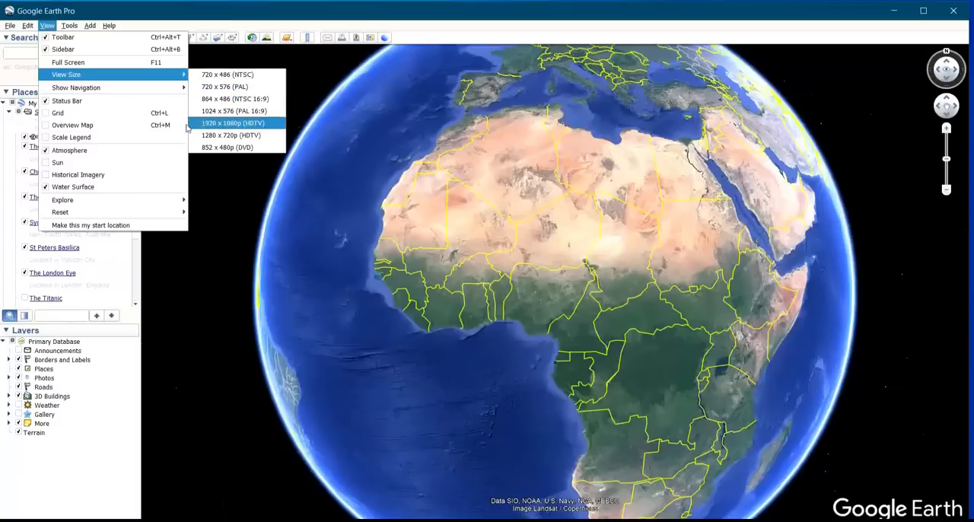
{"action": "mouse_move", "coordinate": [72, 25]}
{"action": "left_click", "coordinate": [50, 26]}
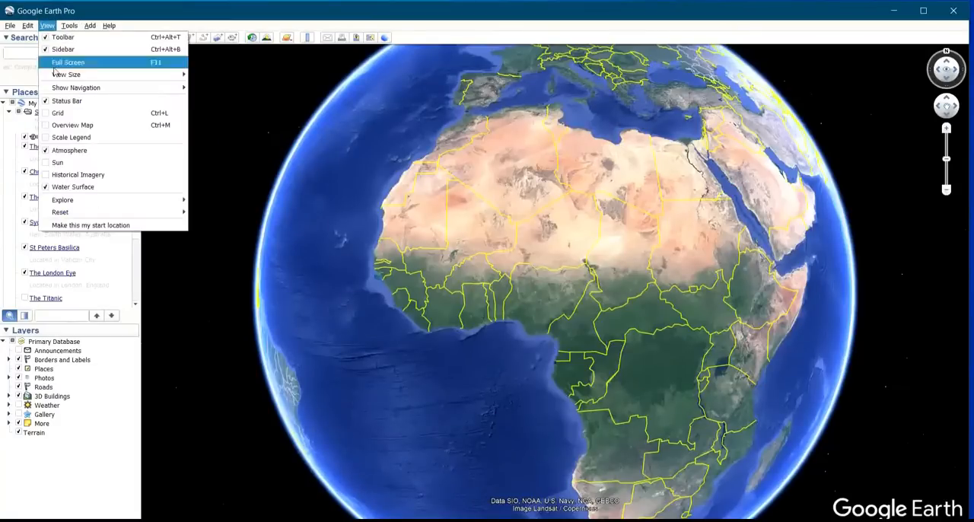
{"action": "mouse_move", "coordinate": [63, 90]}
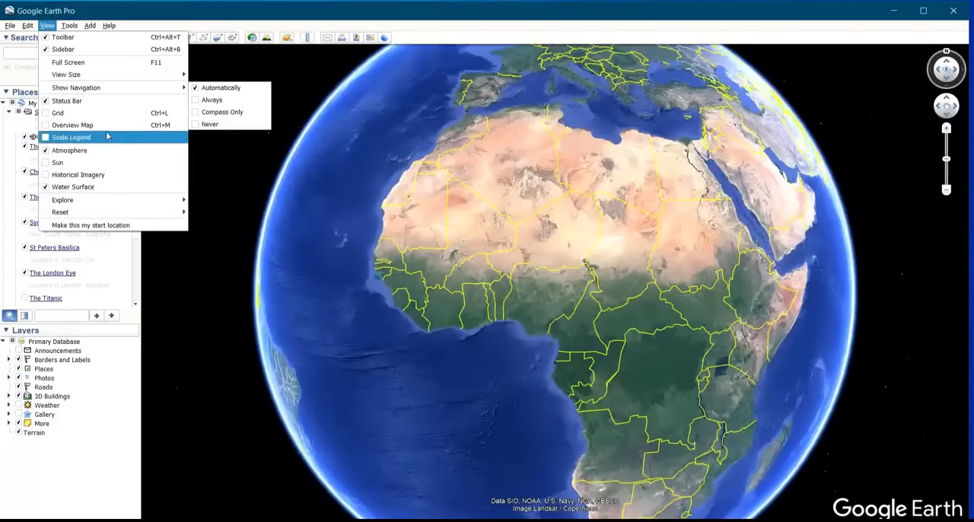
{"action": "mouse_move", "coordinate": [109, 26]}
{"action": "left_click", "coordinate": [130, 4]}
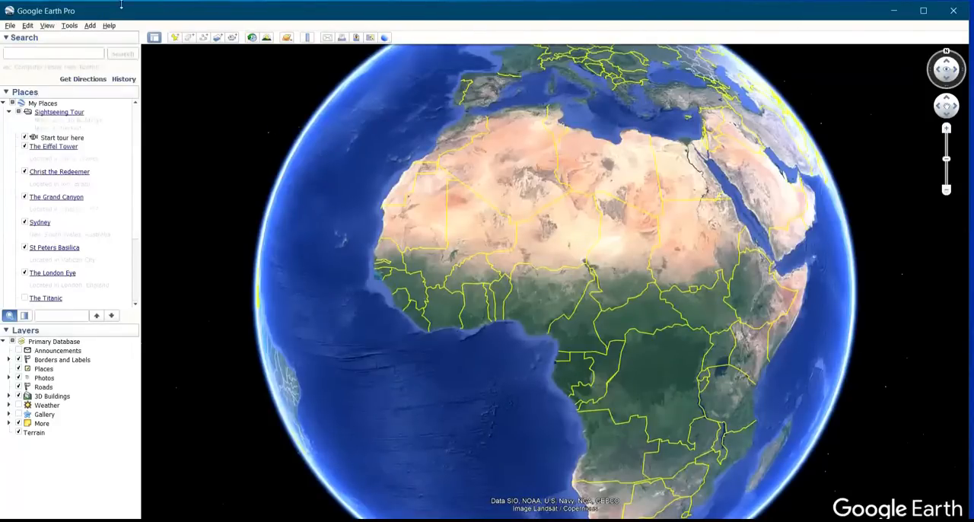
{"action": "left_click", "coordinate": [72, 28]}
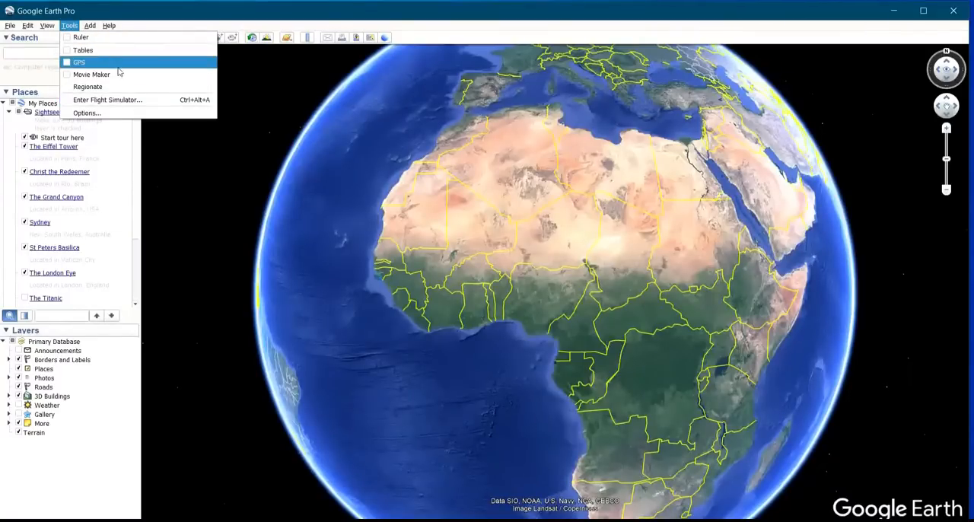
{"action": "left_click", "coordinate": [202, 16]}
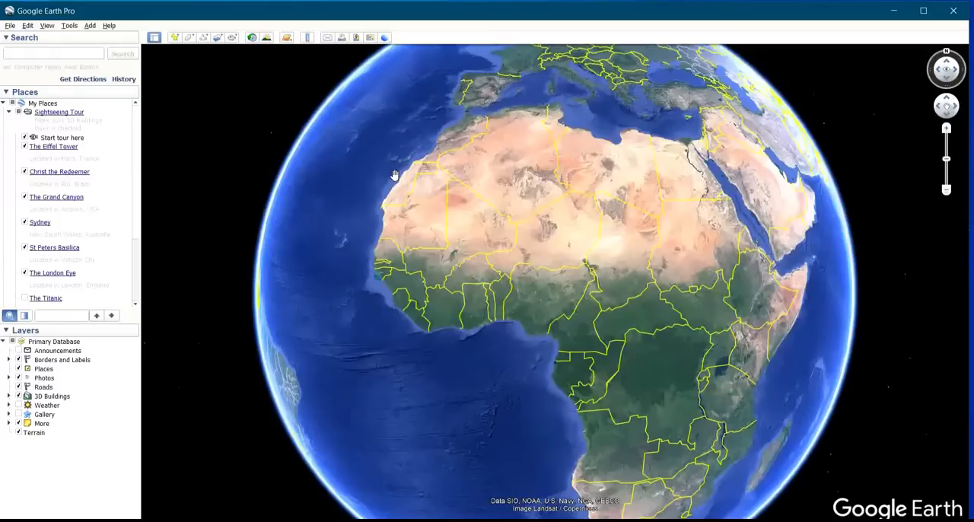
Search for "national theatre" and fly to the suggested place National theatre Nigeria, Lagos
{"action": "left_click", "coordinate": [77, 54]}
{"action": "left_click", "coordinate": [77, 54]}
{"action": "type", "text": "n"}
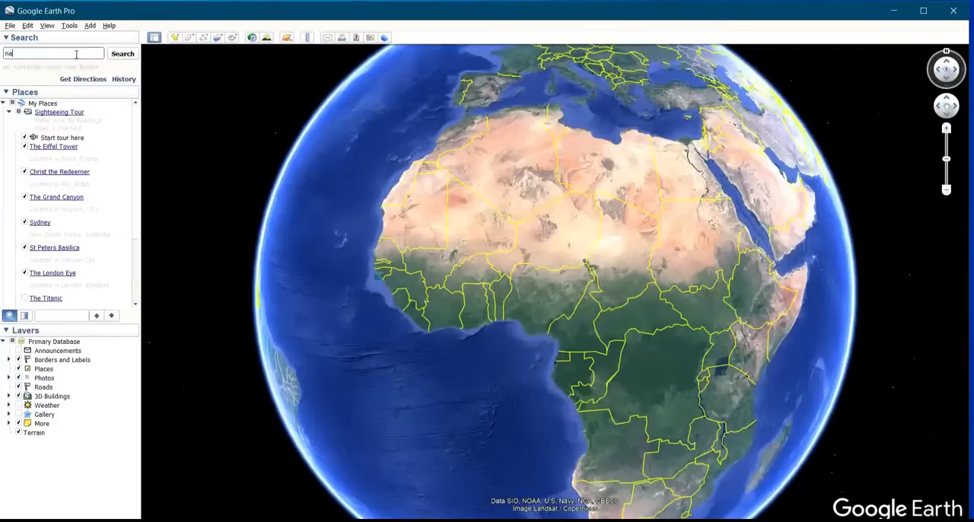
{"action": "type", "text": "ati"}
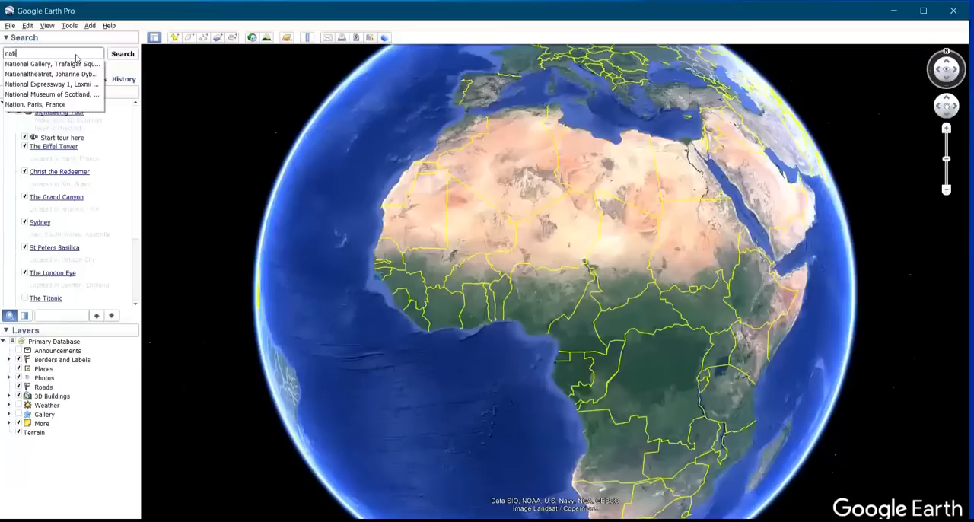
{"action": "type", "text": "onal theatre"}
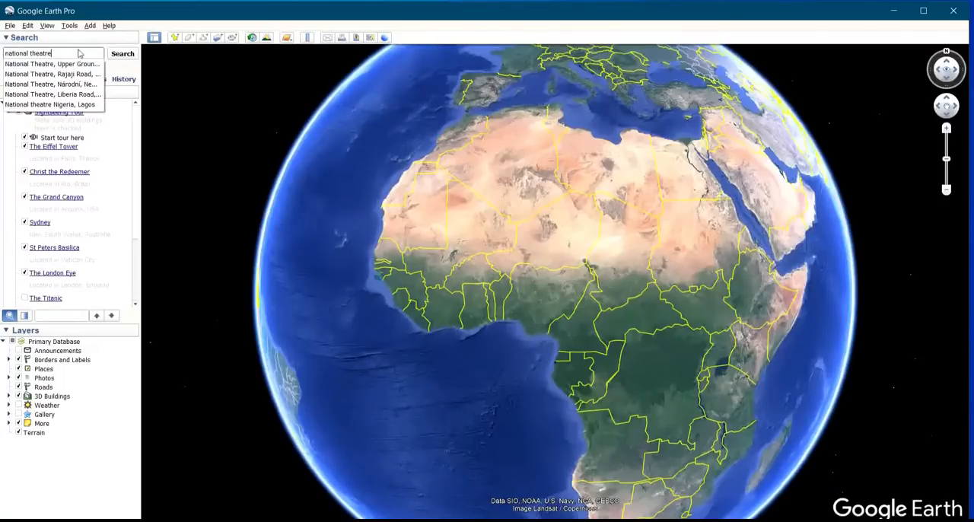
{"action": "left_click", "coordinate": [76, 105]}
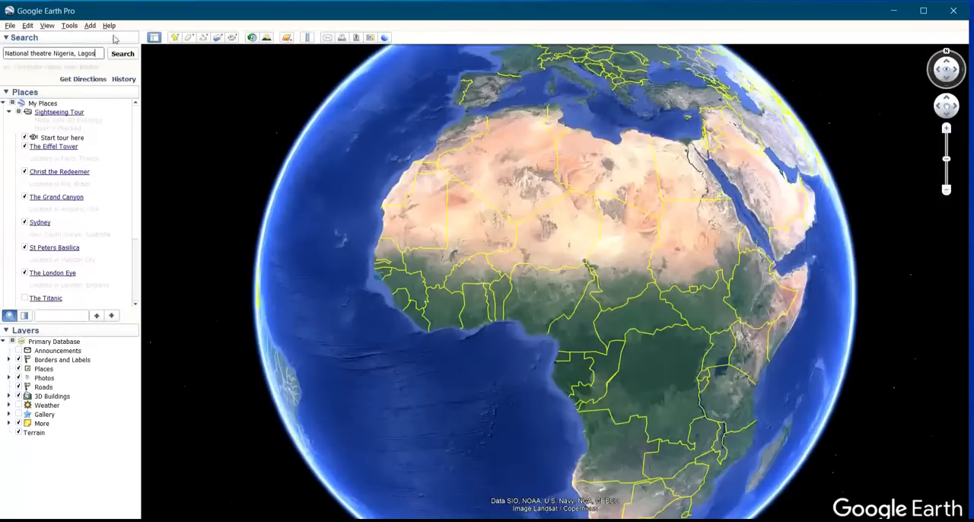
{"action": "left_click", "coordinate": [122, 54]}
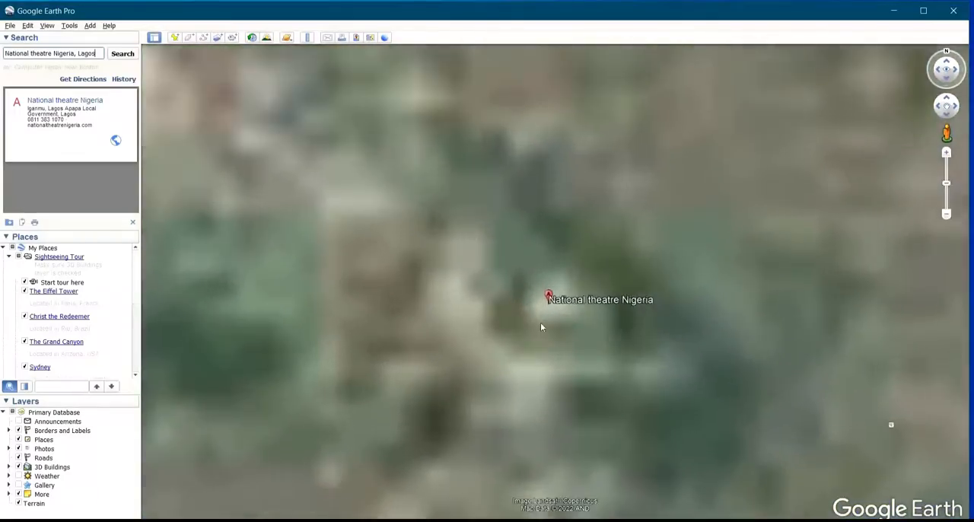
{"action": "scroll", "coordinate": [584, 345], "scroll_direction": "down", "scroll_amount": 3}
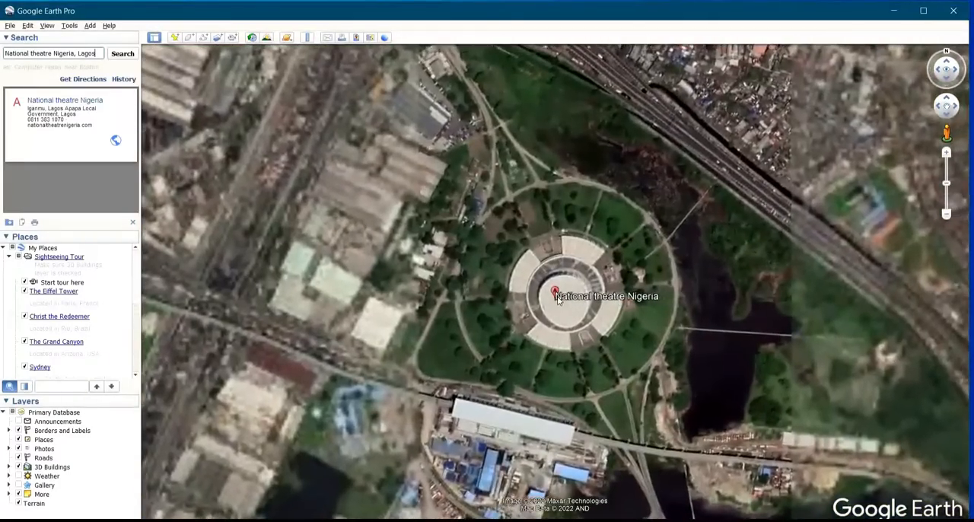
{"action": "scroll", "coordinate": [583, 344], "scroll_direction": "up", "scroll_amount": 3}
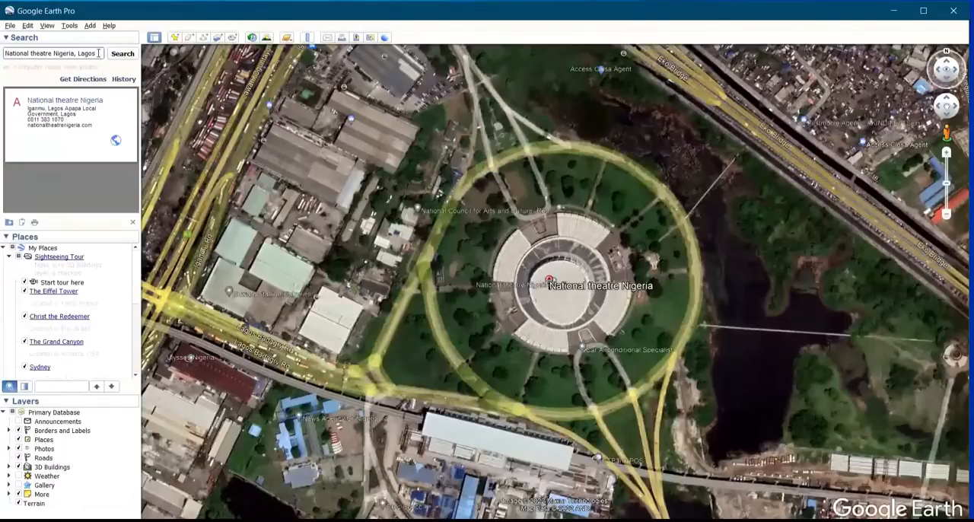
Clear the search text and zoom out from the theatre until the whole globe is in view
{"action": "left_click", "coordinate": [98, 53]}
{"action": "key", "text": "BackSpace"}
{"action": "key", "text": "BackSpace"}
{"action": "key", "text": "BackSpace"}
{"action": "key", "text": "BackSpace"}
{"action": "key", "text": "BackSpace"}
{"action": "key", "text": "BackSpace"}
{"action": "key", "text": "BackSpace"}
{"action": "key", "text": "BackSpace"}
{"action": "key", "text": "BackSpace"}
{"action": "key", "text": "BackSpace"}
{"action": "key", "text": "BackSpace"}
{"action": "key", "text": "BackSpace"}
{"action": "key", "text": "BackSpace"}
{"action": "key", "text": "BackSpace"}
{"action": "key", "text": "BackSpace"}
{"action": "key", "text": "BackSpace"}
{"action": "key", "text": "BackSpace"}
{"action": "key", "text": "BackSpace"}
{"action": "key", "text": "BackSpace"}
{"action": "key", "text": "BackSpace"}
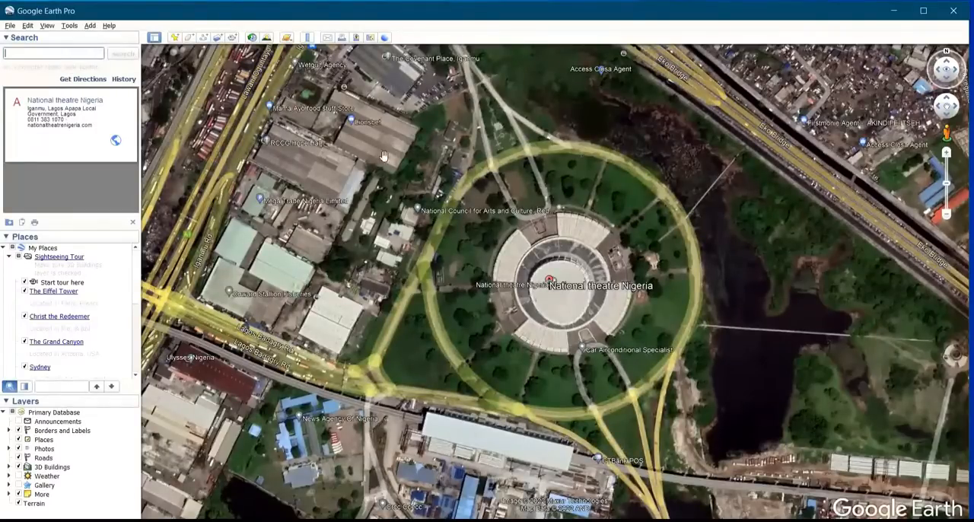
{"action": "scroll", "coordinate": [598, 303], "scroll_direction": "down", "scroll_amount": 5}
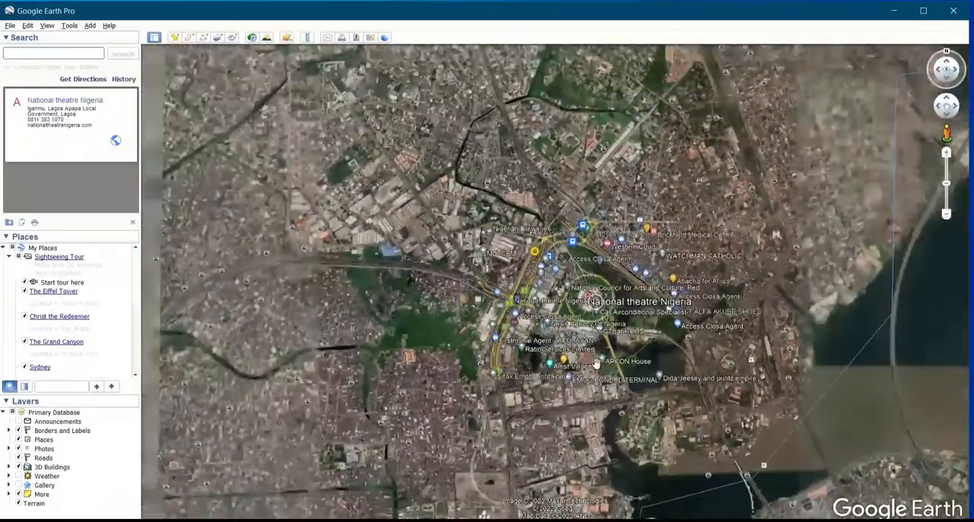
{"action": "scroll", "coordinate": [598, 365], "scroll_direction": "down", "scroll_amount": 5}
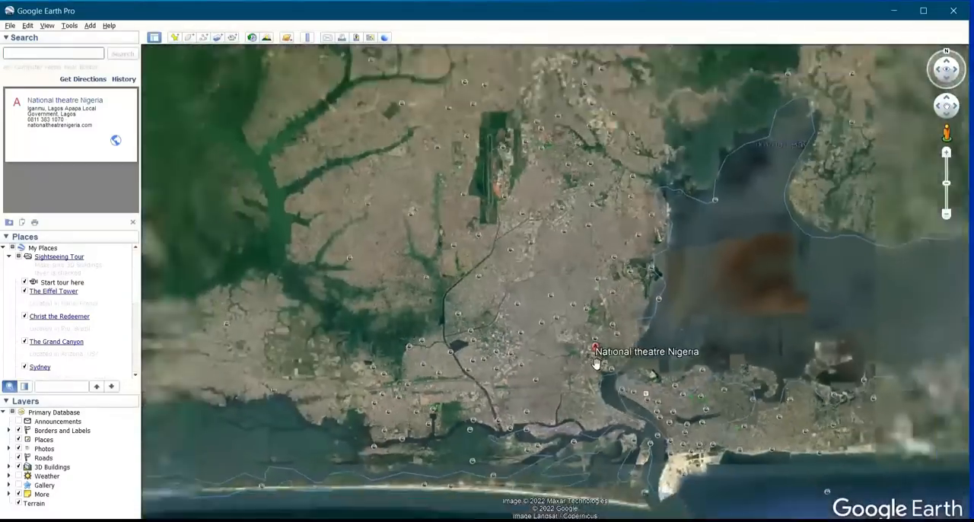
{"action": "scroll", "coordinate": [598, 364], "scroll_direction": "down", "scroll_amount": 5}
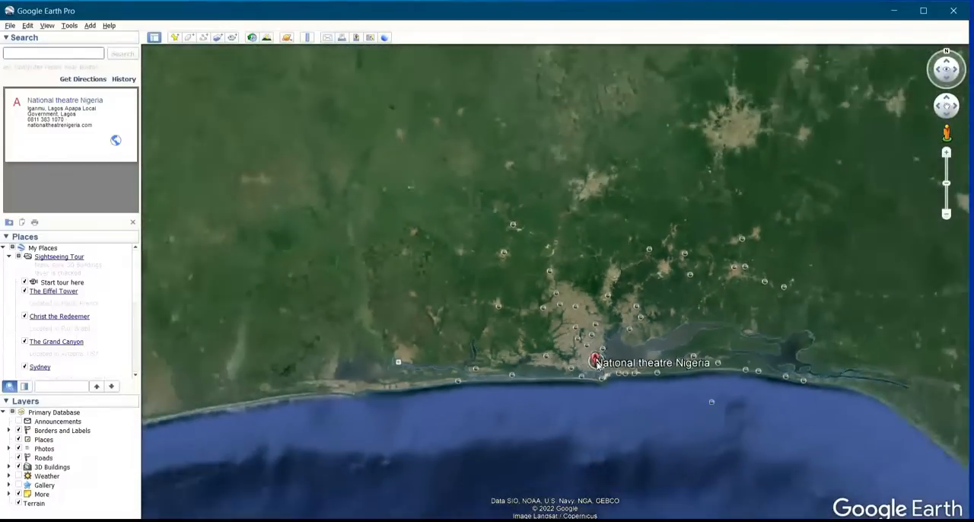
{"action": "scroll", "coordinate": [597, 365], "scroll_direction": "down", "scroll_amount": 5}
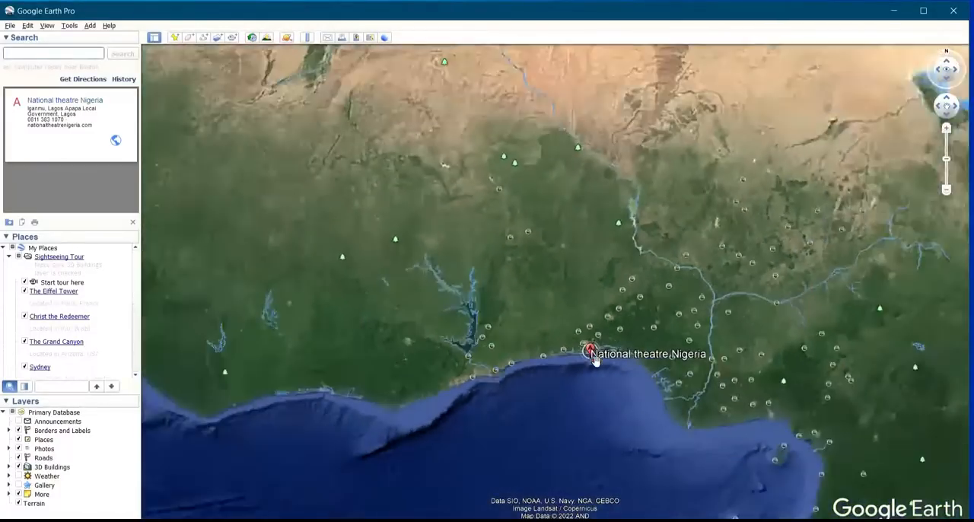
{"action": "scroll", "coordinate": [596, 361], "scroll_direction": "down", "scroll_amount": 5}
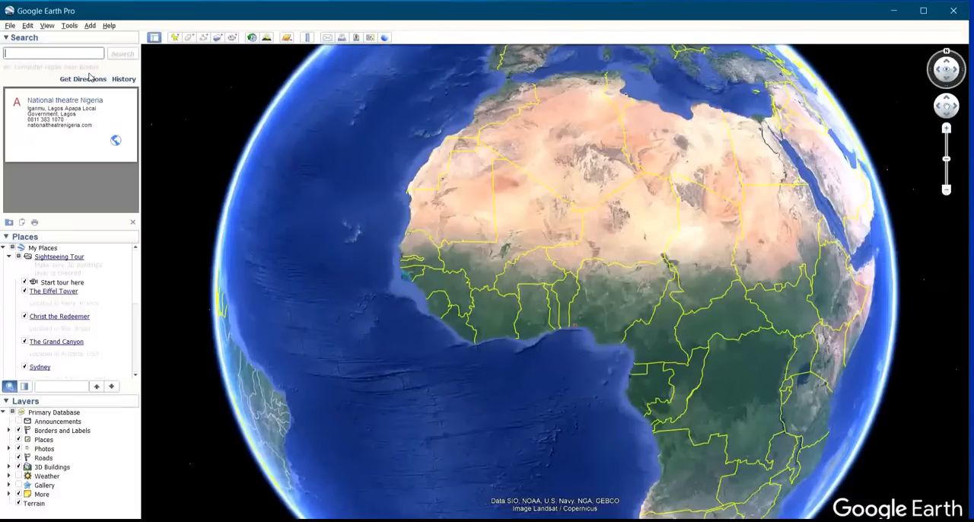
Search for the coordinates 6.47655833,3.36909722 and fly to that location
{"action": "type", "text": "N"}
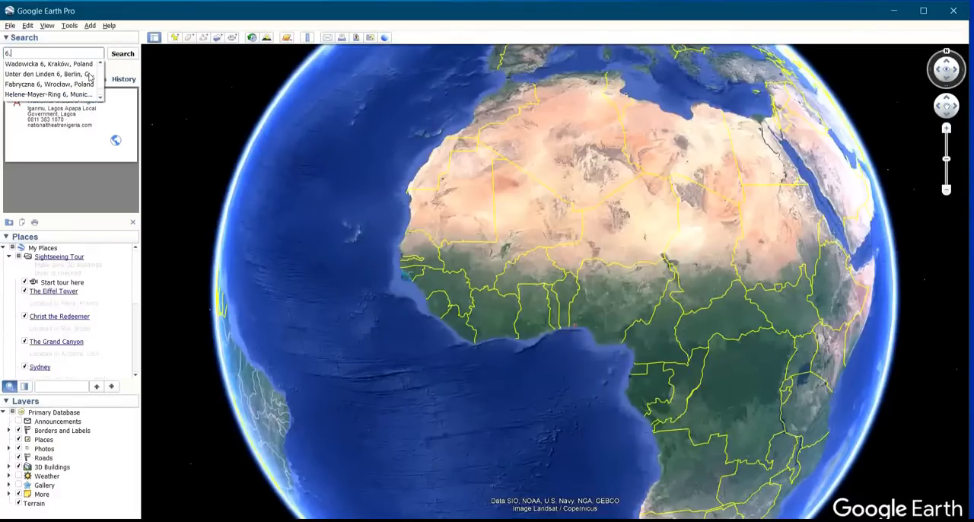
{"action": "type", "text": "47"}
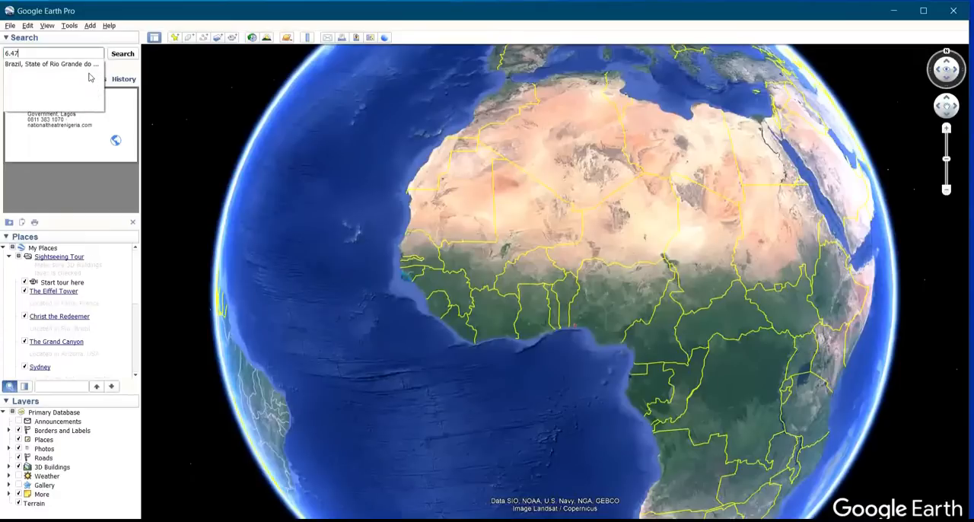
{"action": "type", "text": "6558"}
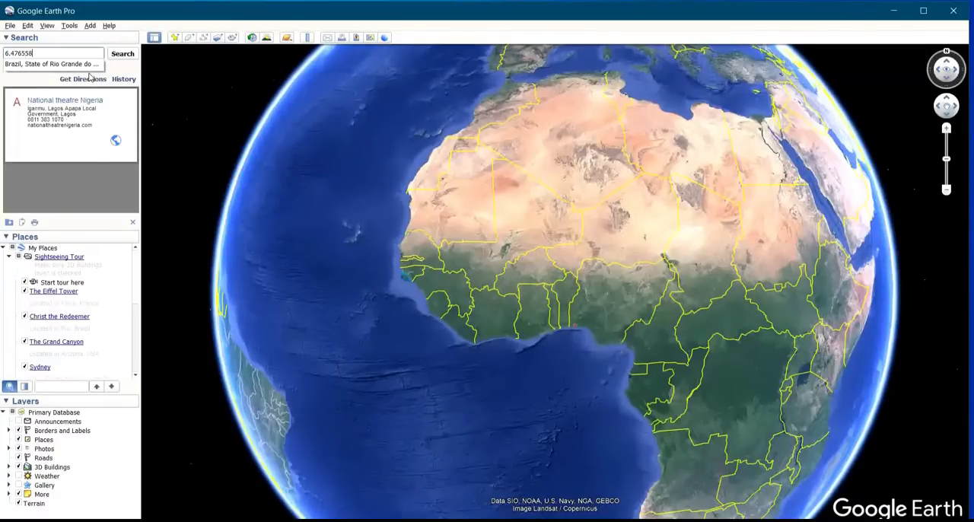
{"action": "type", "text": "33,3.3690"}
{"action": "type", "text": "9722"}
{"action": "left_click", "coordinate": [123, 54]}
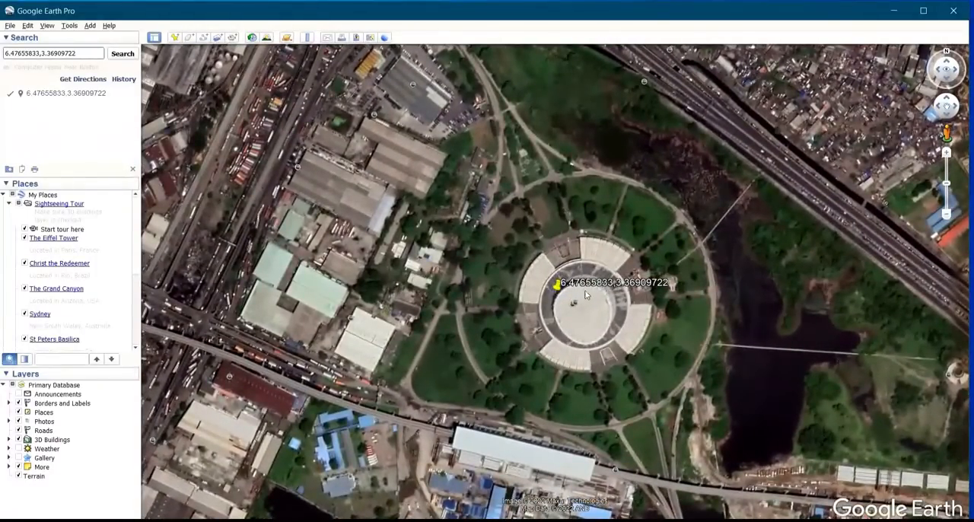
{"action": "scroll", "coordinate": [586, 296], "scroll_direction": "up", "scroll_amount": 2}
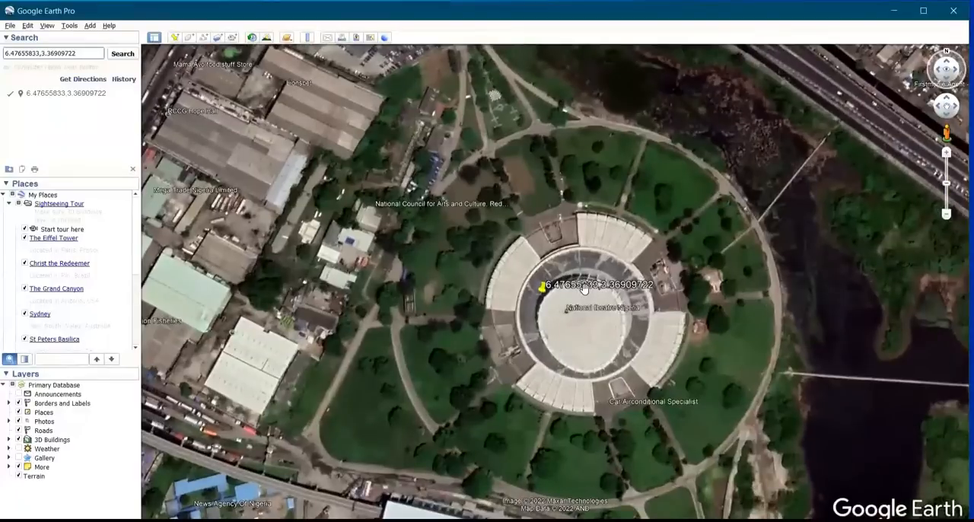
{"action": "scroll", "coordinate": [584, 288], "scroll_direction": "up", "scroll_amount": 1}
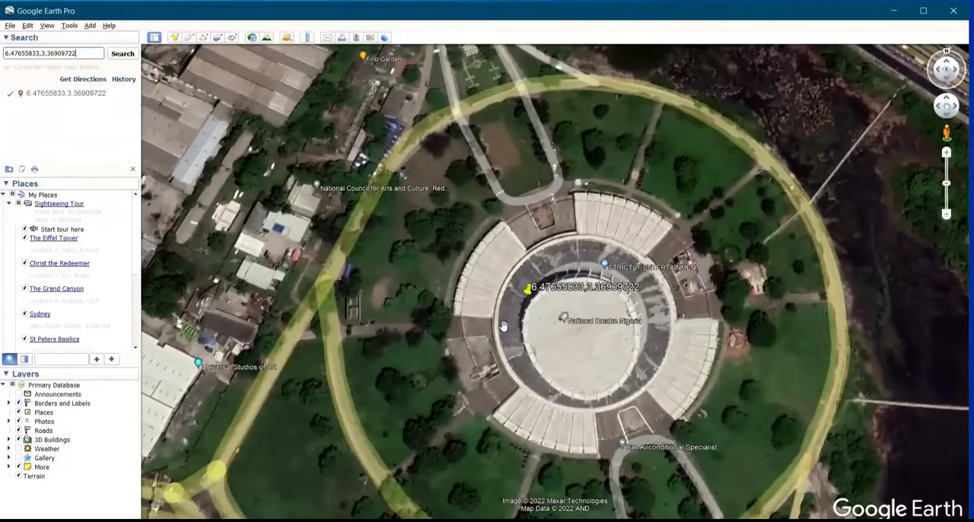
{"action": "scroll", "coordinate": [523, 327], "scroll_direction": "down", "scroll_amount": 3}
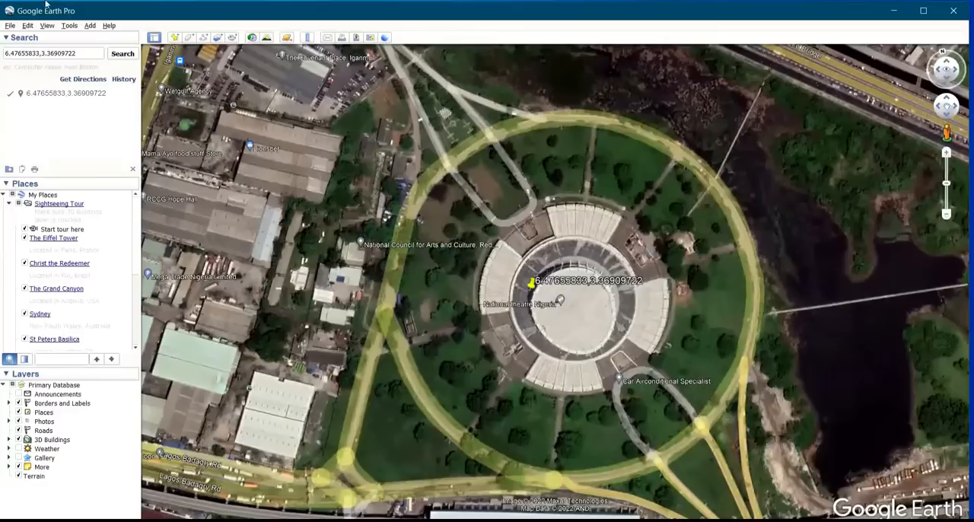
Hide and show the sidebar twice, and widen it slightly
{"action": "left_click", "coordinate": [154, 37]}
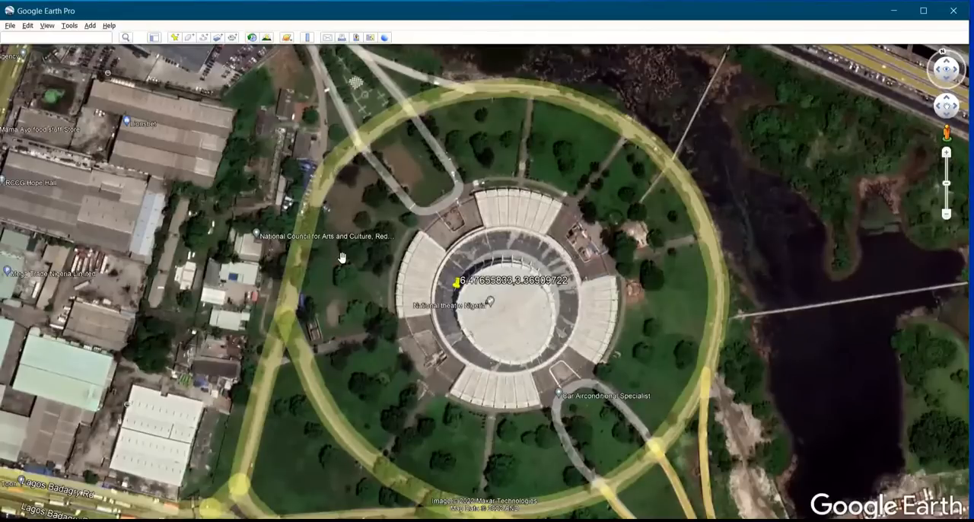
{"action": "left_click", "coordinate": [153, 38]}
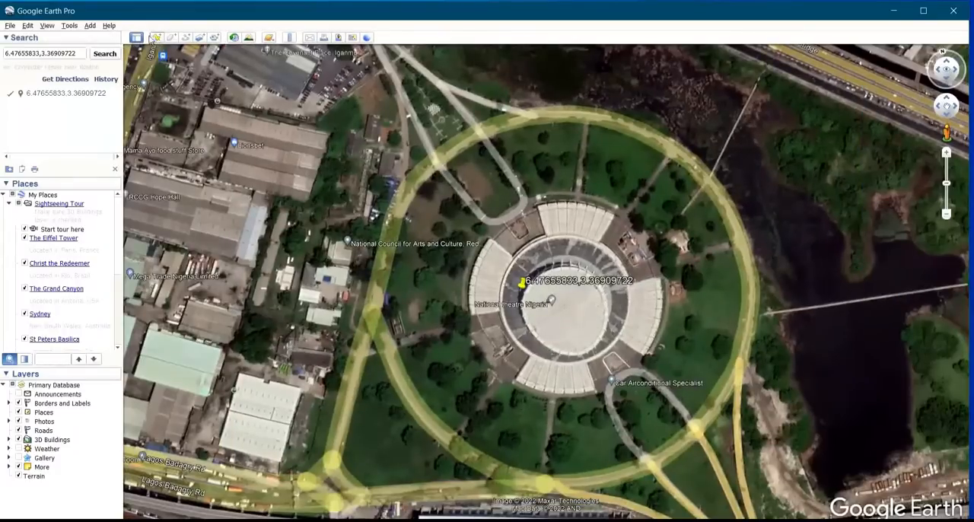
{"action": "left_click", "coordinate": [135, 39]}
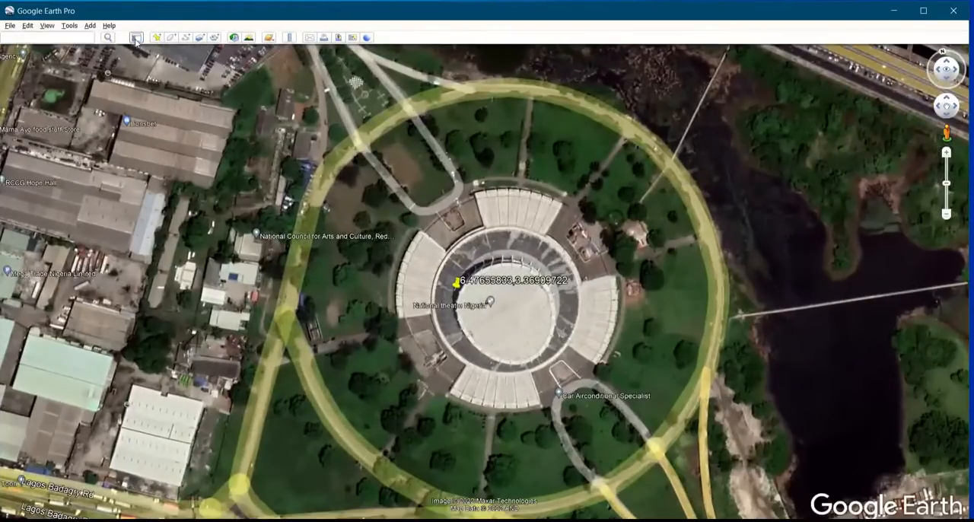
{"action": "left_click", "coordinate": [136, 39]}
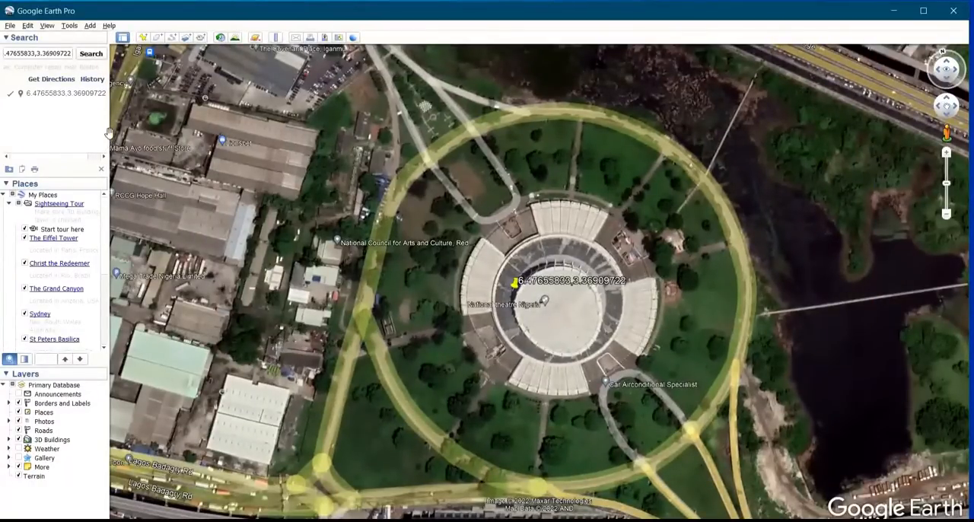
{"action": "left_click_drag", "start_coordinate": [106, 137], "coordinate": [149, 136]}
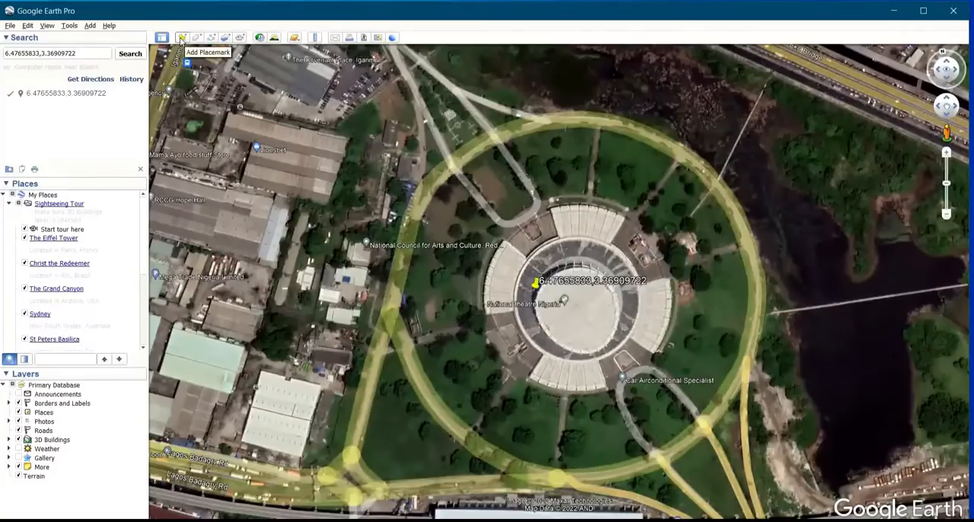
Start a new placemark and move it off the theatre to the grass beside the road to the southwest
{"action": "left_click", "coordinate": [182, 38]}
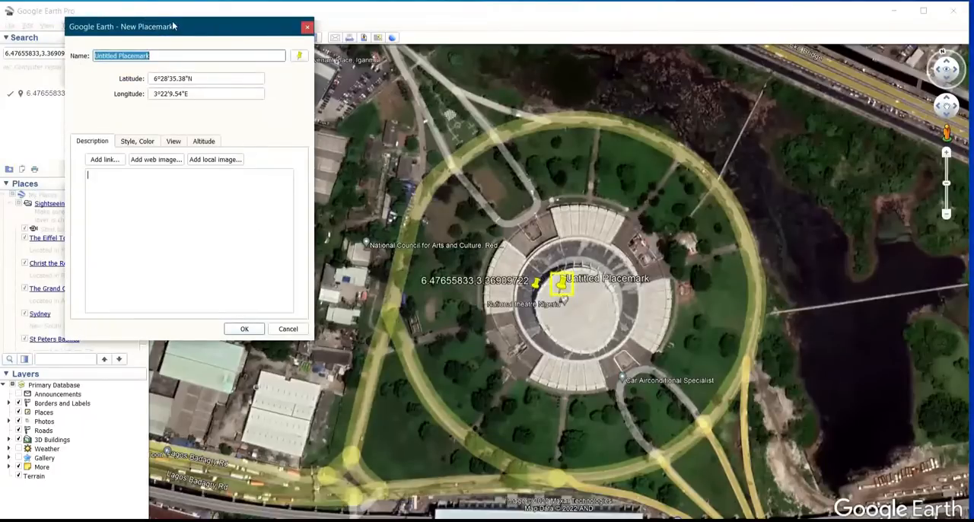
{"action": "left_click_drag", "start_coordinate": [163, 27], "coordinate": [111, 33]}
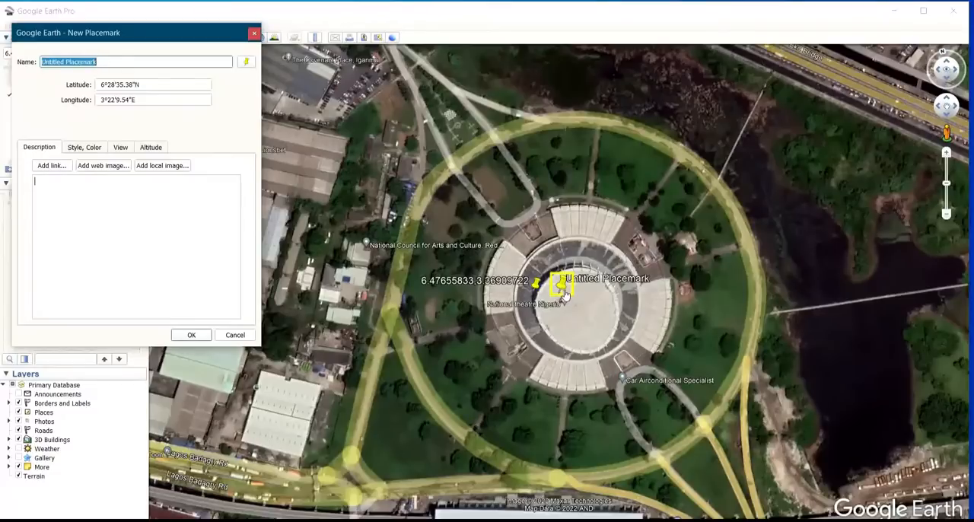
{"action": "mouse_move", "coordinate": [564, 289]}
{"action": "left_mouse_down"}
{"action": "mouse_move", "coordinate": [513, 358]}
{"action": "mouse_move", "coordinate": [427, 414]}
{"action": "mouse_move", "coordinate": [358, 419]}
{"action": "mouse_move", "coordinate": [428, 385]}
{"action": "mouse_move", "coordinate": [619, 441]}
{"action": "mouse_move", "coordinate": [561, 451]}
{"action": "mouse_move", "coordinate": [356, 438]}
{"action": "mouse_move", "coordinate": [384, 323]}
{"action": "mouse_move", "coordinate": [401, 78]}
{"action": "mouse_move", "coordinate": [592, 71]}
{"action": "mouse_move", "coordinate": [688, 168]}
{"action": "mouse_move", "coordinate": [566, 287]}
{"action": "left_mouse_up"}
{"action": "left_click_drag", "start_coordinate": [83, 145], "coordinate": [375, 431]}
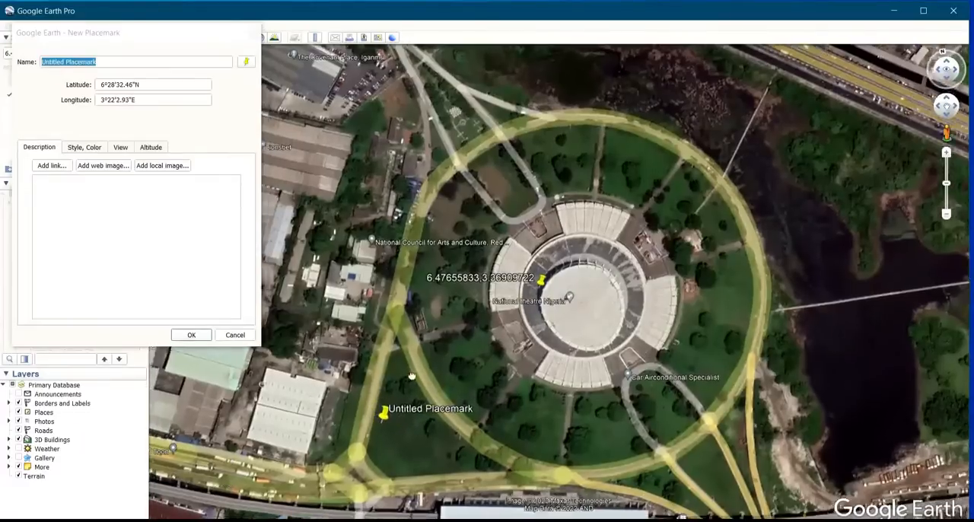
Move the placemark to the northwest corner of the white-roofed warehouse, at about 6°28'35.01"N, 3°21'59.69"E
{"action": "left_click_drag", "start_coordinate": [412, 376], "coordinate": [535, 352]}
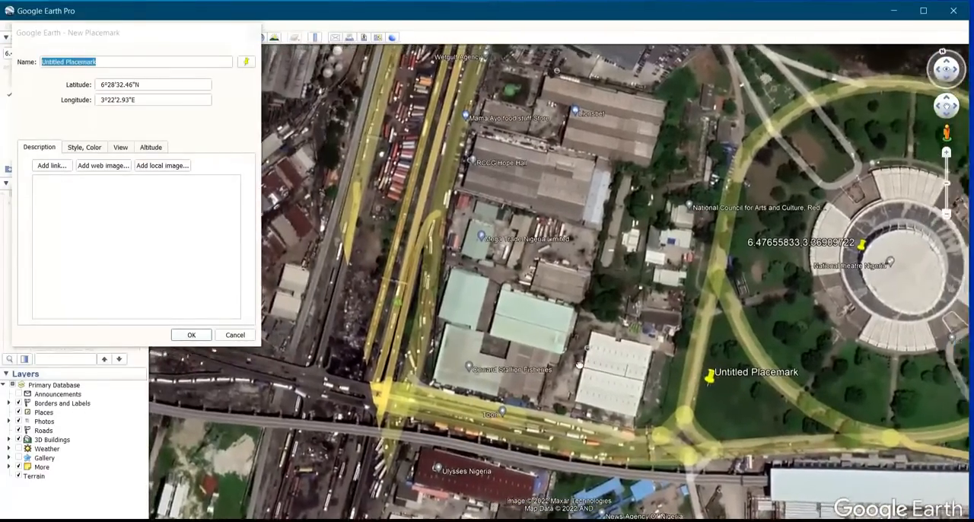
{"action": "scroll", "coordinate": [601, 373], "scroll_direction": "up", "scroll_amount": 3}
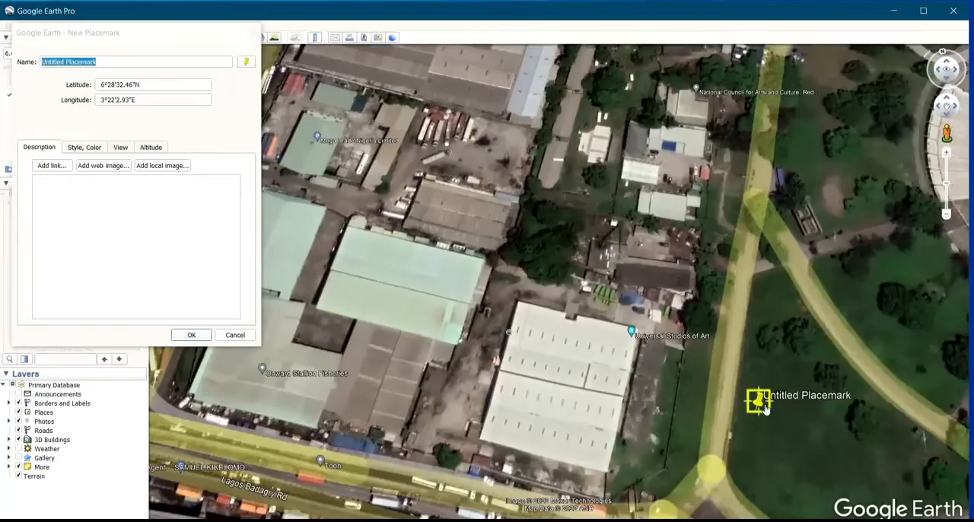
{"action": "left_click_drag", "start_coordinate": [761, 405], "coordinate": [515, 309]}
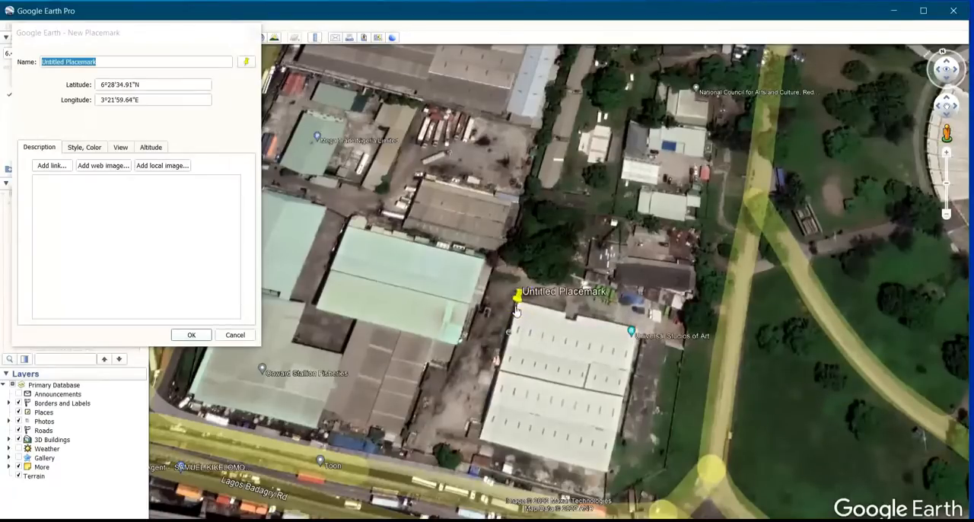
{"action": "scroll", "coordinate": [516, 310], "scroll_direction": "up", "scroll_amount": 5}
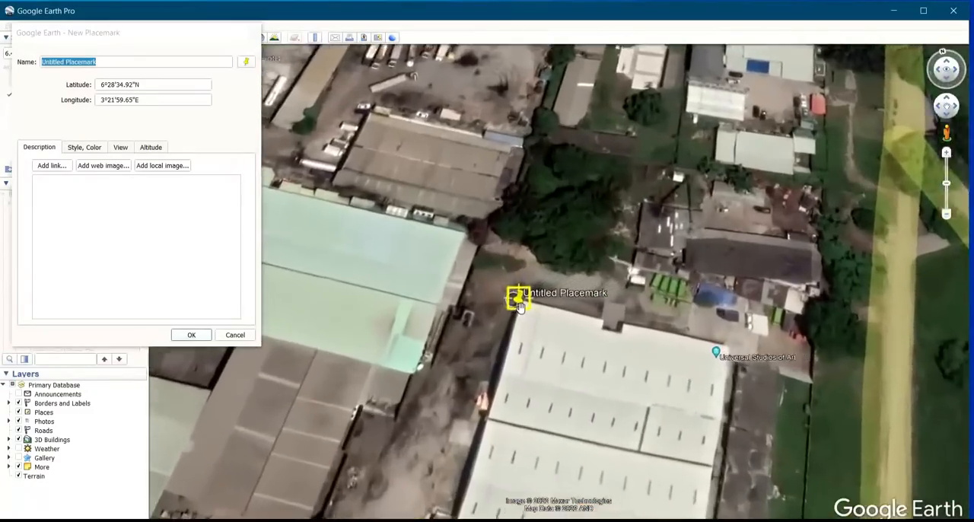
{"action": "scroll", "coordinate": [521, 310], "scroll_direction": "up", "scroll_amount": 4}
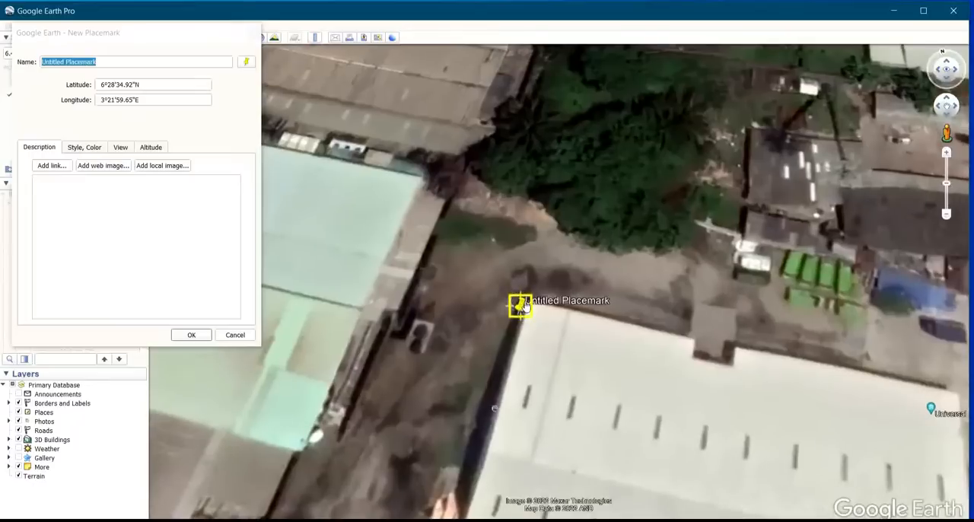
{"action": "mouse_move", "coordinate": [526, 305]}
{"action": "left_mouse_down"}
{"action": "mouse_move", "coordinate": [547, 276]}
{"action": "mouse_move", "coordinate": [524, 300]}
{"action": "left_mouse_up"}
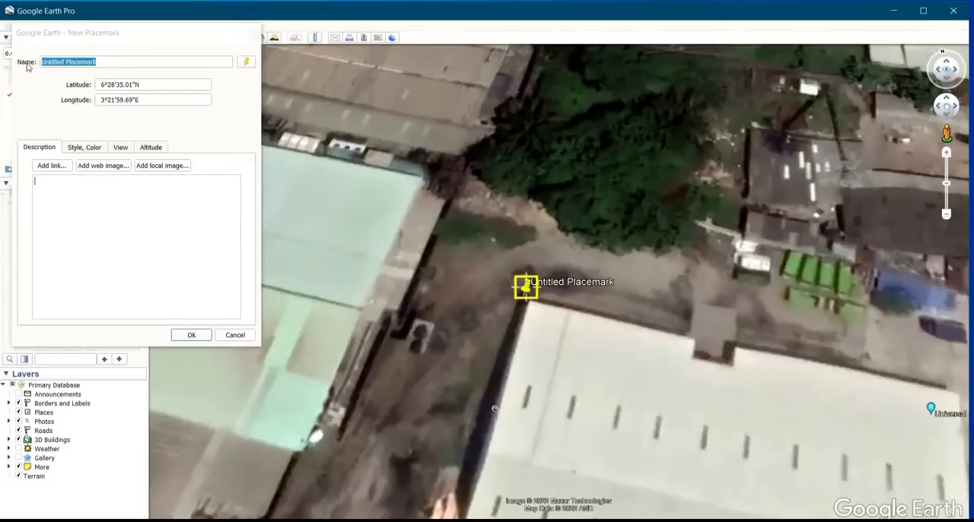
Name the placemark 6.47639167,3.36658056 and save it
{"action": "left_click_drag", "start_coordinate": [109, 61], "coordinate": [23, 74]}
{"action": "key", "text": "BackSpace"}
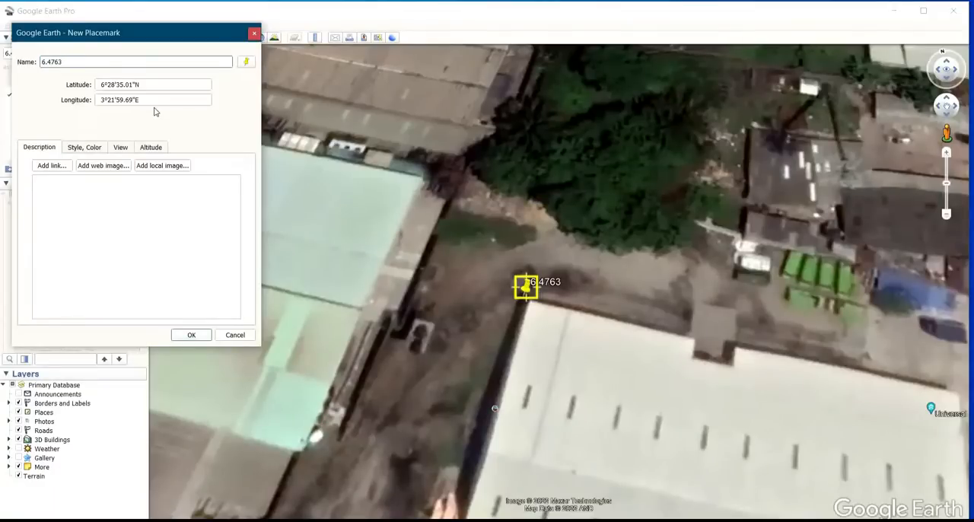
{"action": "type", "text": "9167,3.3"}
{"action": "type", "text": "6"}
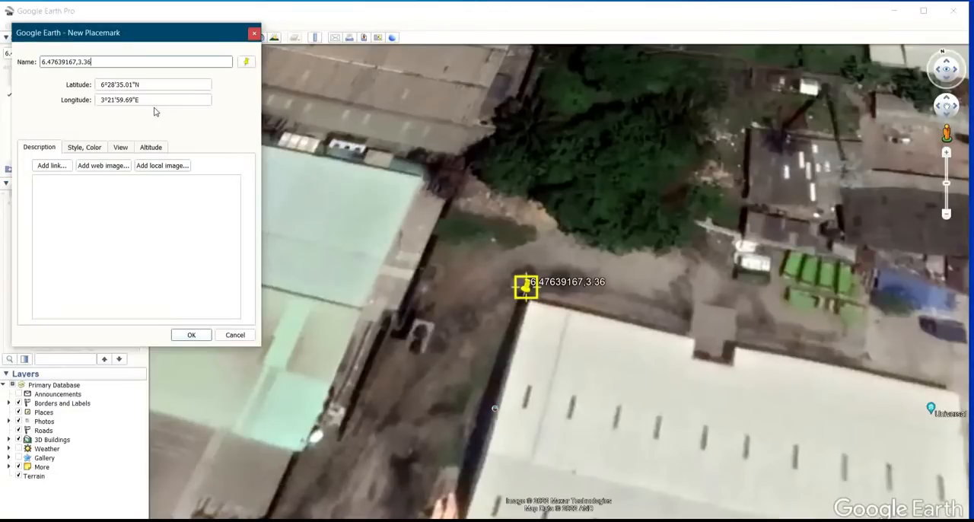
{"action": "type", "text": "658056"}
{"action": "left_click", "coordinate": [199, 340]}
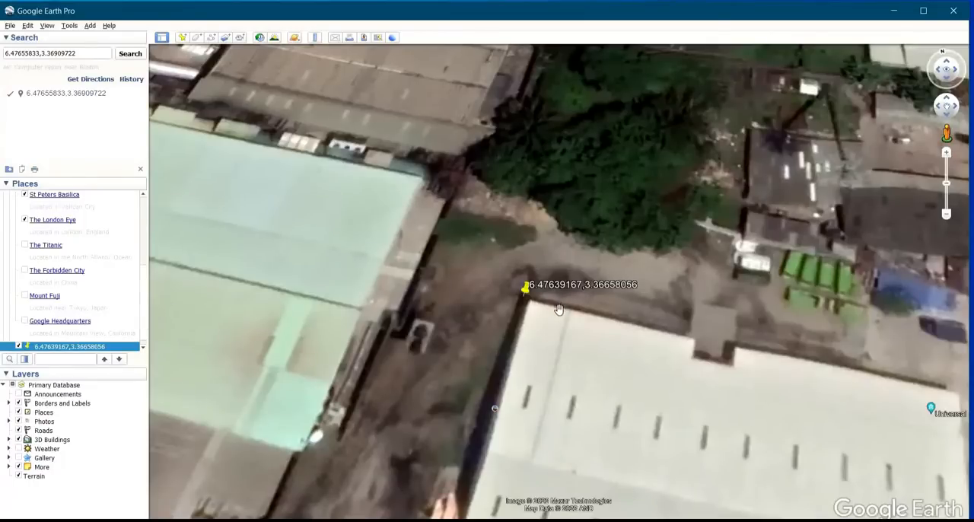
Add a second placemark at the northeast corner of the white-roofed warehouse, at about 6°28'34.11"N, 3°22'1.49"E
{"action": "scroll", "coordinate": [535, 298], "scroll_direction": "down", "scroll_amount": 2}
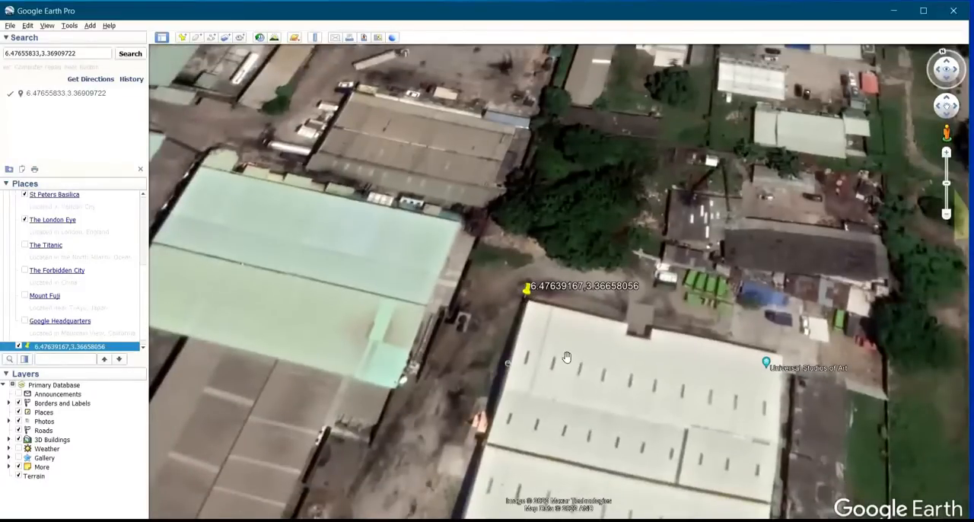
{"action": "scroll", "coordinate": [579, 366], "scroll_direction": "down", "scroll_amount": 1}
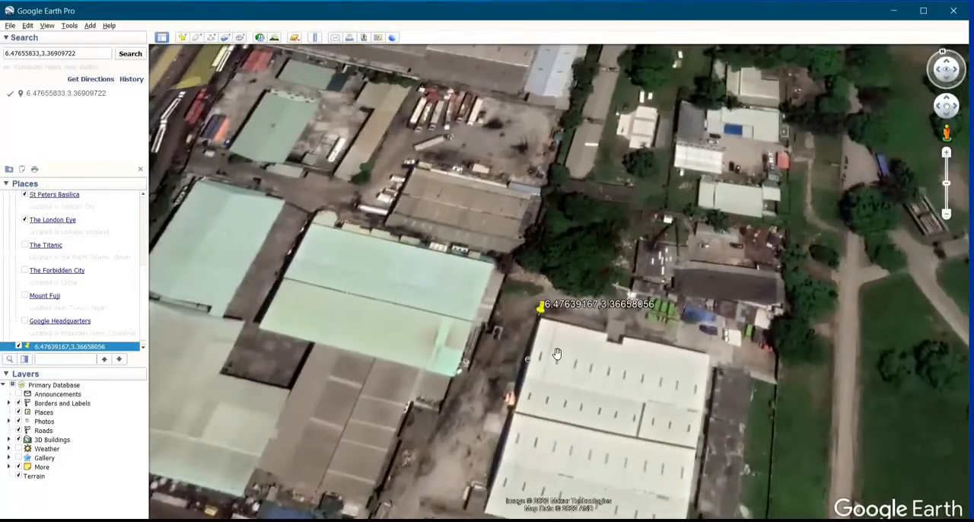
{"action": "scroll", "coordinate": [554, 355], "scroll_direction": "up", "scroll_amount": 2}
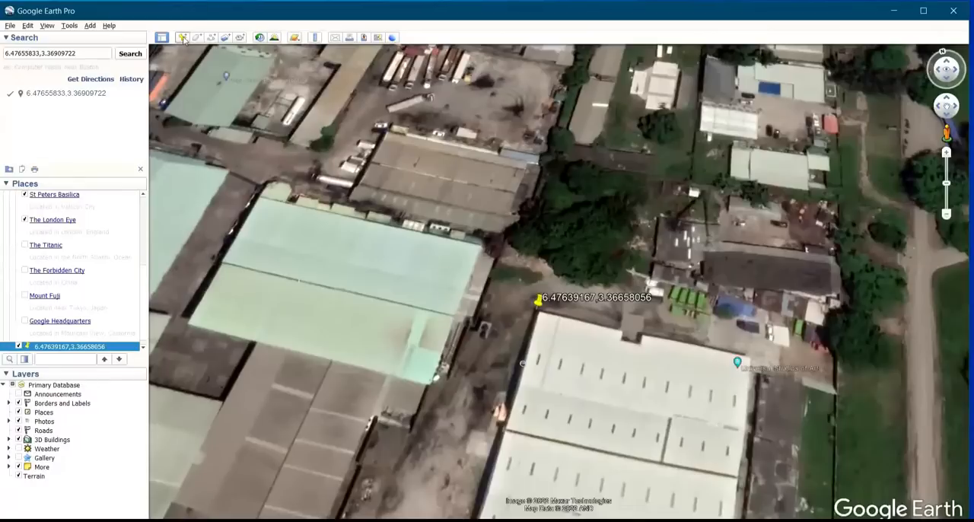
{"action": "left_click", "coordinate": [181, 37]}
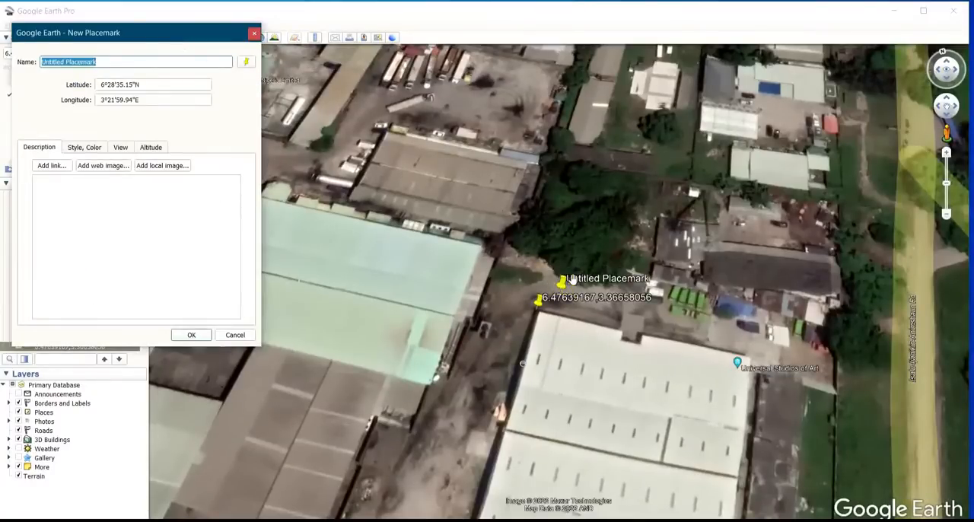
{"action": "left_click_drag", "start_coordinate": [563, 281], "coordinate": [721, 325]}
{"action": "scroll", "coordinate": [722, 326], "scroll_direction": "up", "scroll_amount": 3}
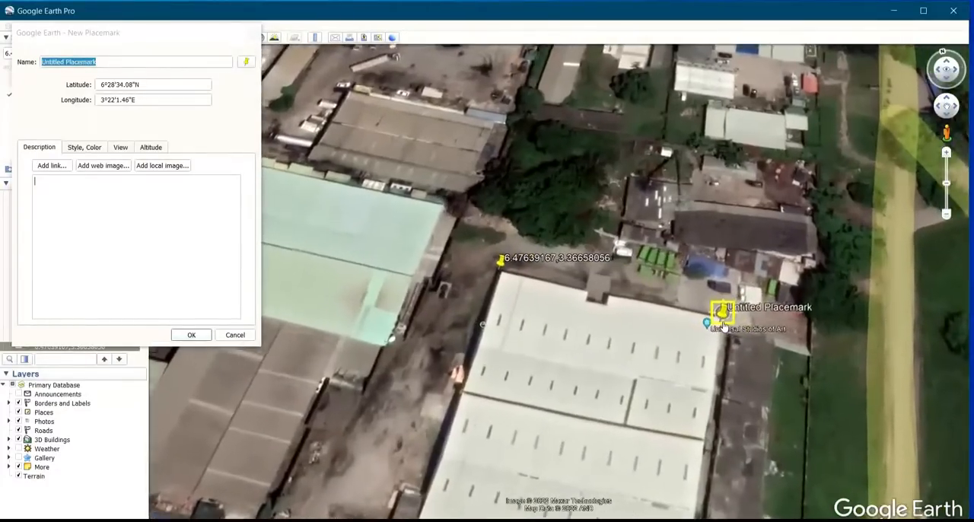
{"action": "scroll", "coordinate": [724, 327], "scroll_direction": "up", "scroll_amount": 1}
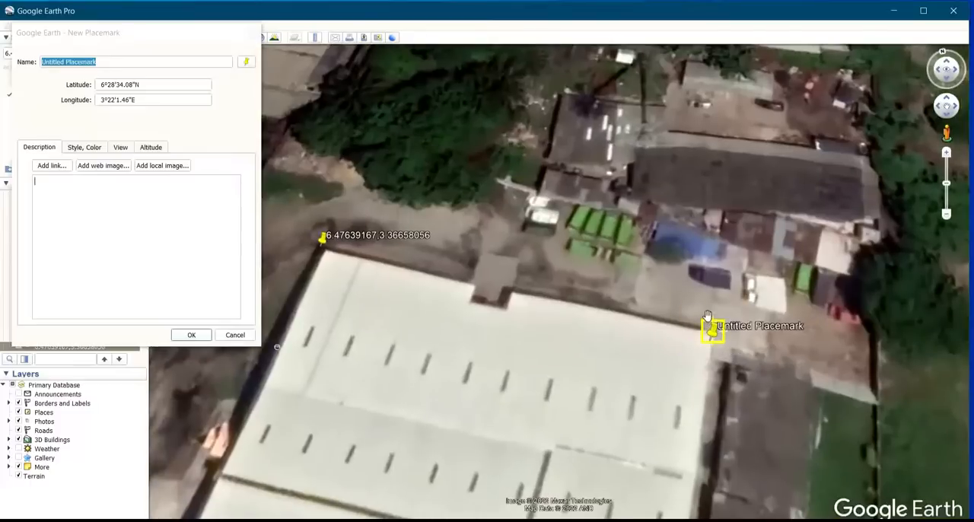
{"action": "mouse_move", "coordinate": [715, 340]}
{"action": "left_mouse_down"}
{"action": "mouse_move", "coordinate": [726, 332]}
{"action": "mouse_move", "coordinate": [712, 334]}
{"action": "left_mouse_up"}
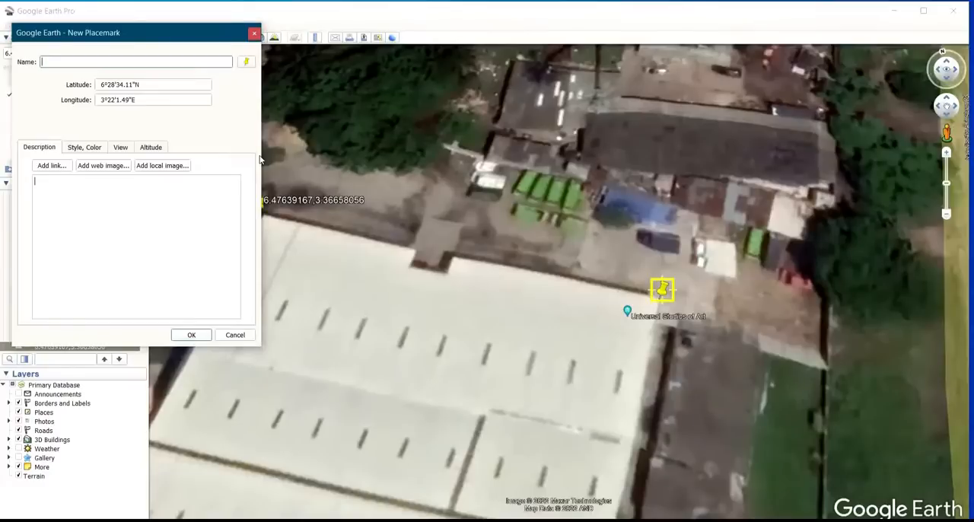
Name the second placemark 6.47614167,3.36708056 and save it
{"action": "type", "text": "6.476141"}
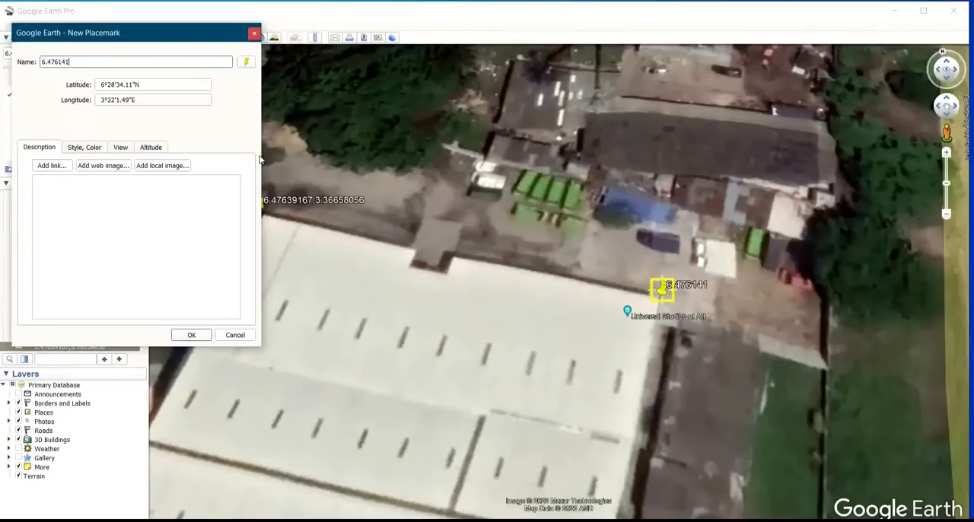
{"action": "type", "text": "67,"}
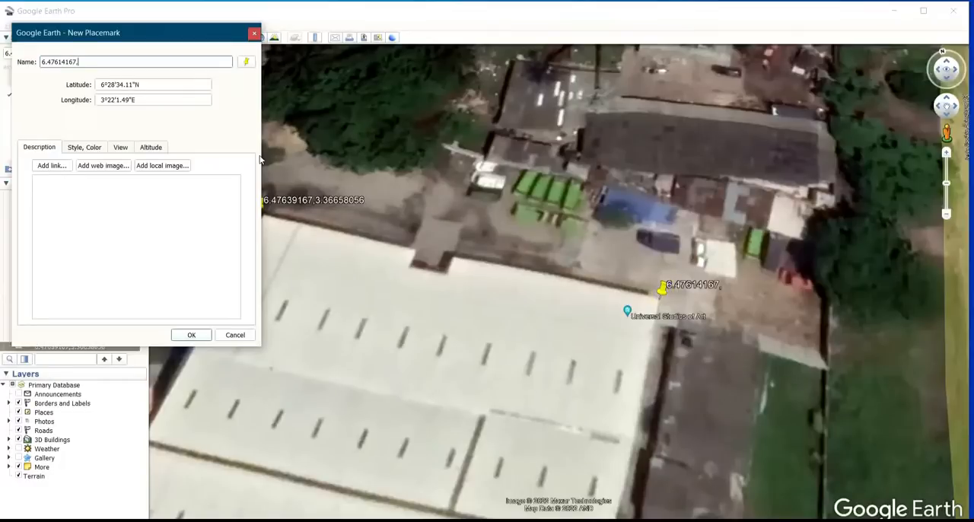
{"action": "type", "text": "3.367"}
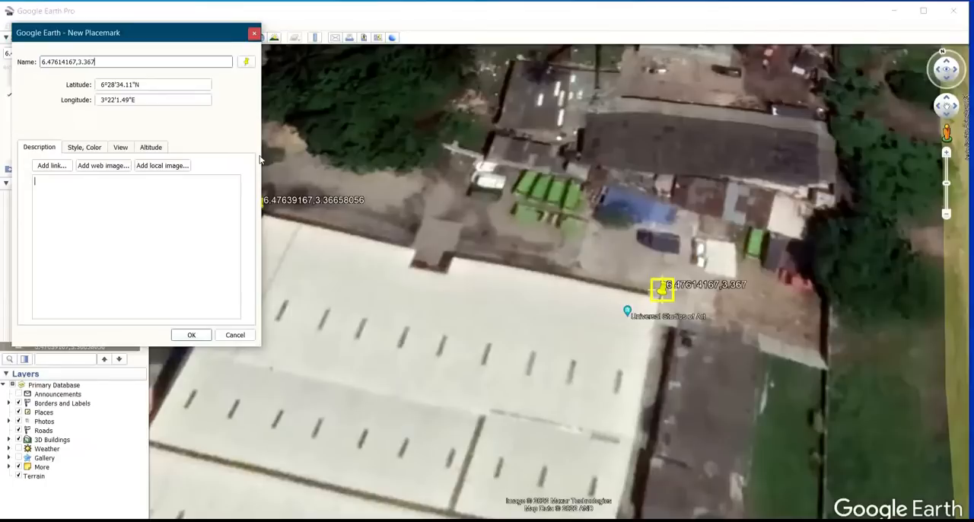
{"action": "type", "text": "08056"}
{"action": "left_click", "coordinate": [191, 334]}
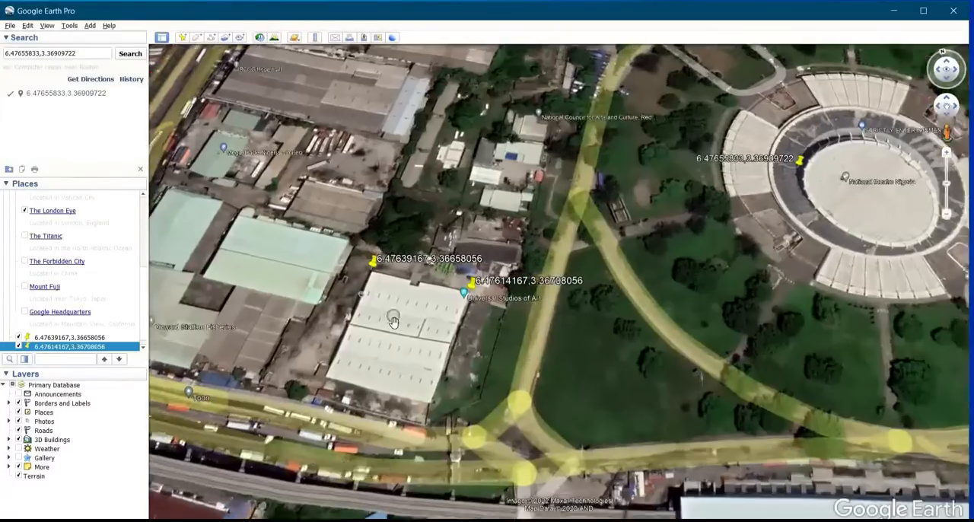
Draw a four-corner polygon over the southern half of the white-roofed warehouse, about 192 m in perimeter
{"action": "scroll", "coordinate": [393, 320], "scroll_direction": "up", "scroll_amount": 4}
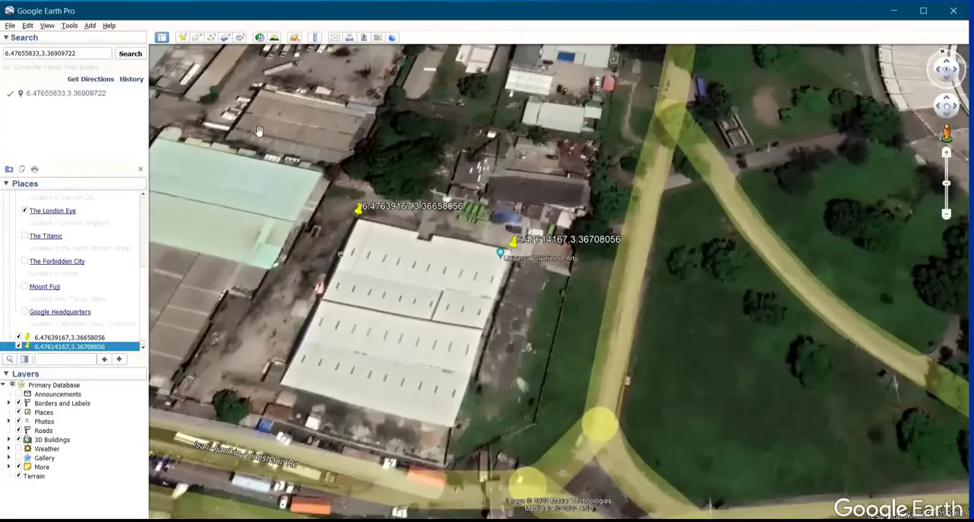
{"action": "left_click", "coordinate": [196, 37]}
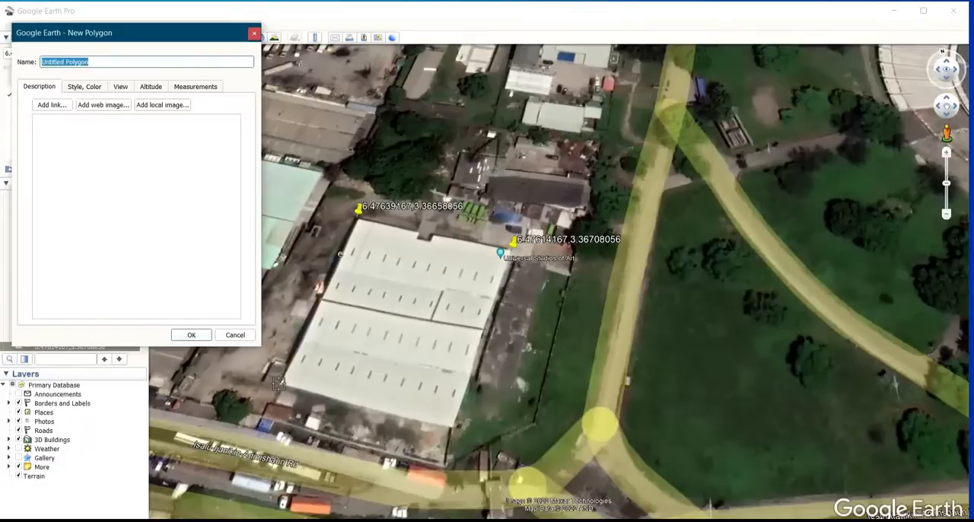
{"action": "scroll", "coordinate": [280, 383], "scroll_direction": "up", "scroll_amount": 4}
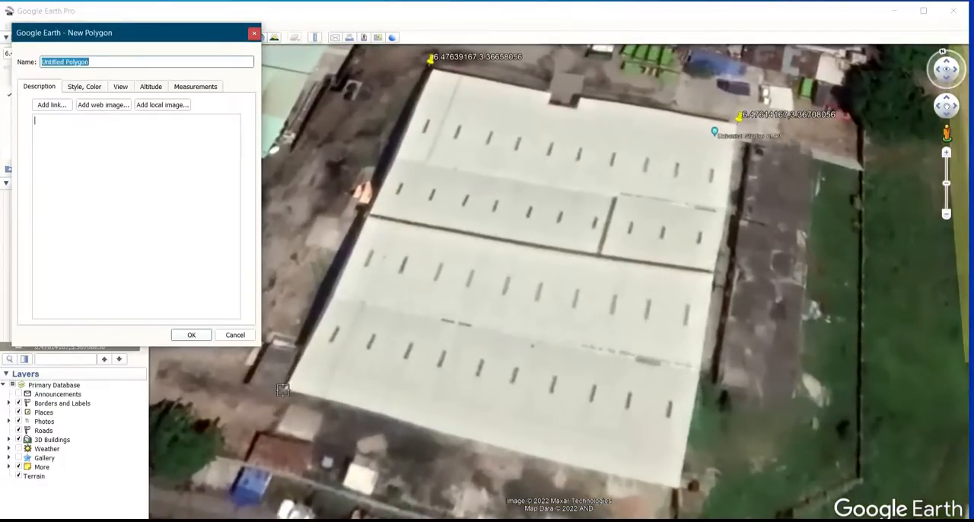
{"action": "left_click", "coordinate": [282, 390]}
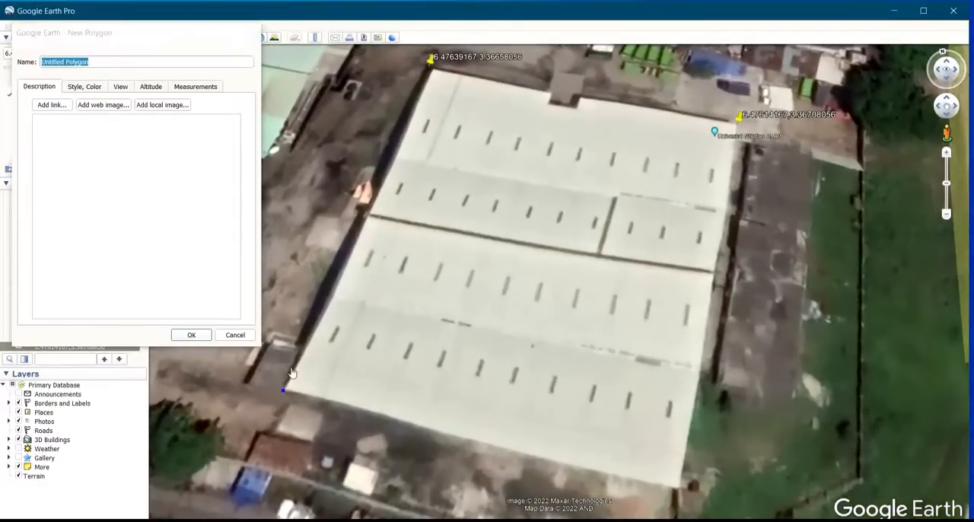
{"action": "left_click", "coordinate": [366, 212]}
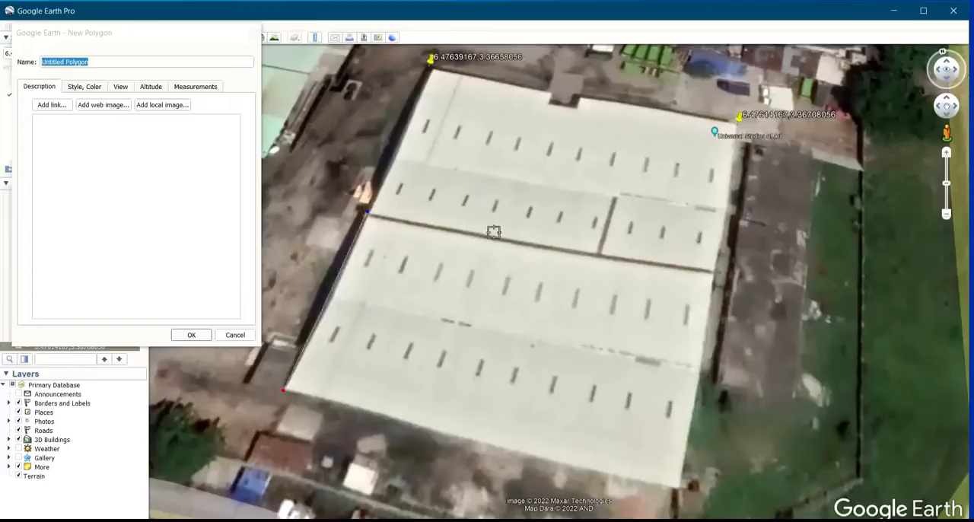
{"action": "left_click", "coordinate": [715, 274]}
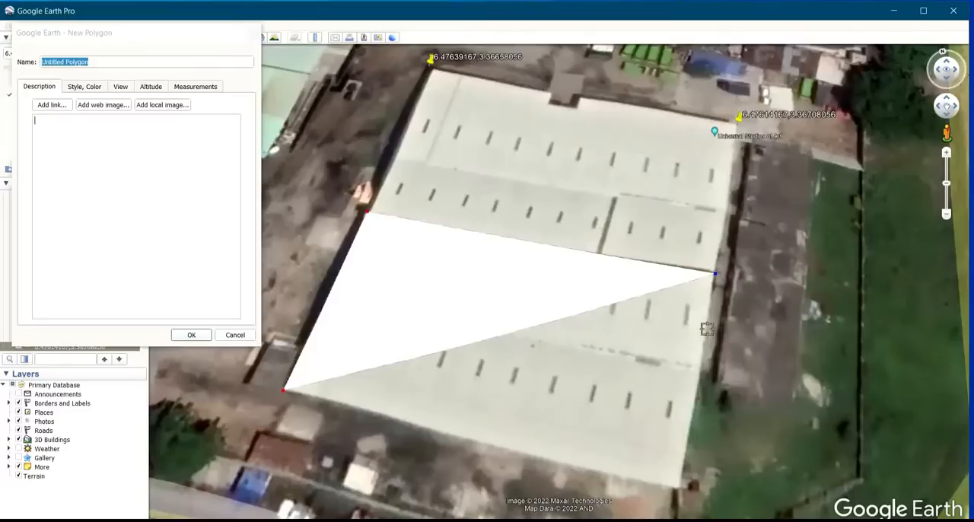
{"action": "left_click", "coordinate": [679, 487]}
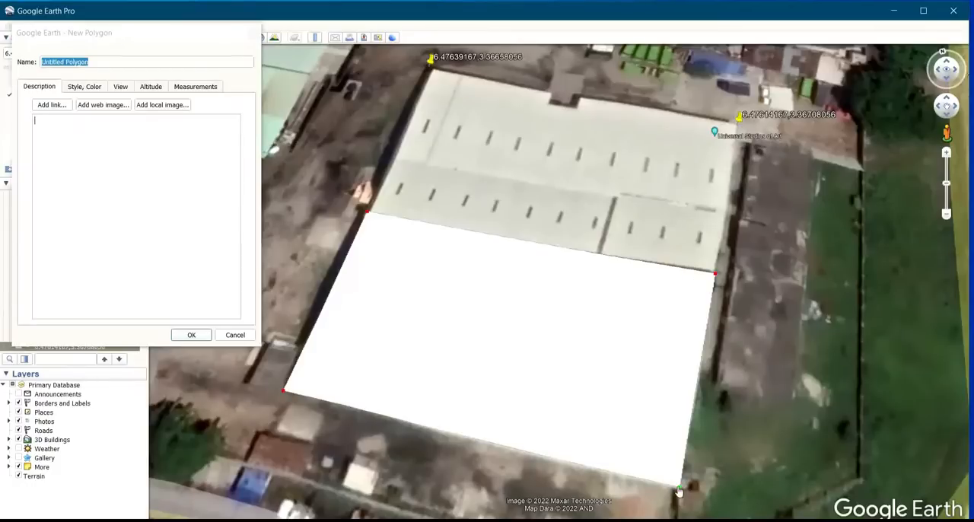
Show the polygon's perimeter in Meters and its area in Square Meters, and save the polygon
{"action": "scroll", "coordinate": [481, 446], "scroll_direction": "up", "scroll_amount": 2}
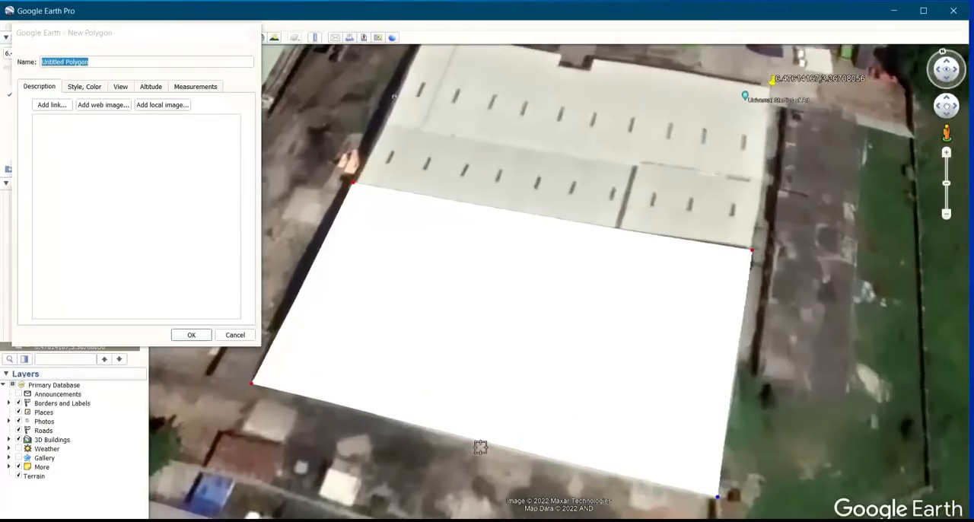
{"action": "scroll", "coordinate": [482, 454], "scroll_direction": "up", "scroll_amount": 3}
{"action": "scroll", "coordinate": [551, 356], "scroll_direction": "down", "scroll_amount": 2}
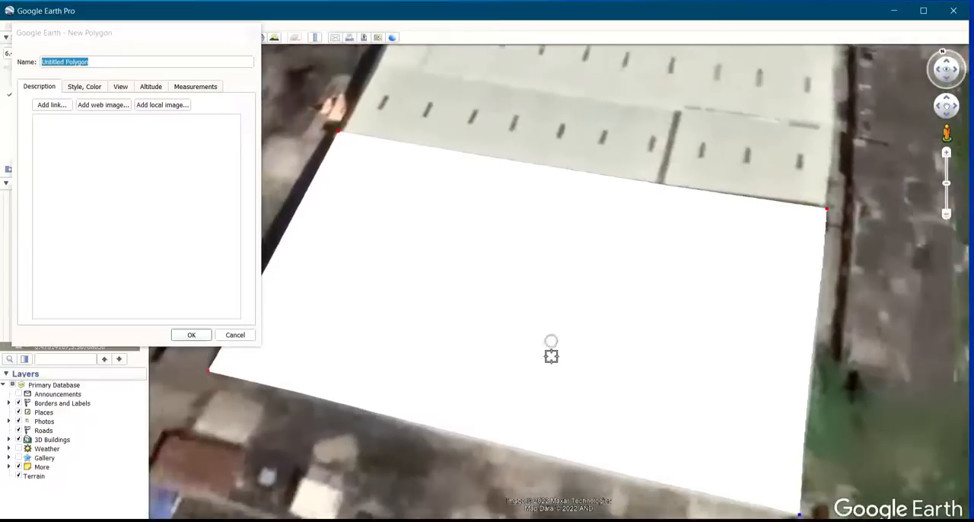
{"action": "scroll", "coordinate": [551, 355], "scroll_direction": "down", "scroll_amount": 2}
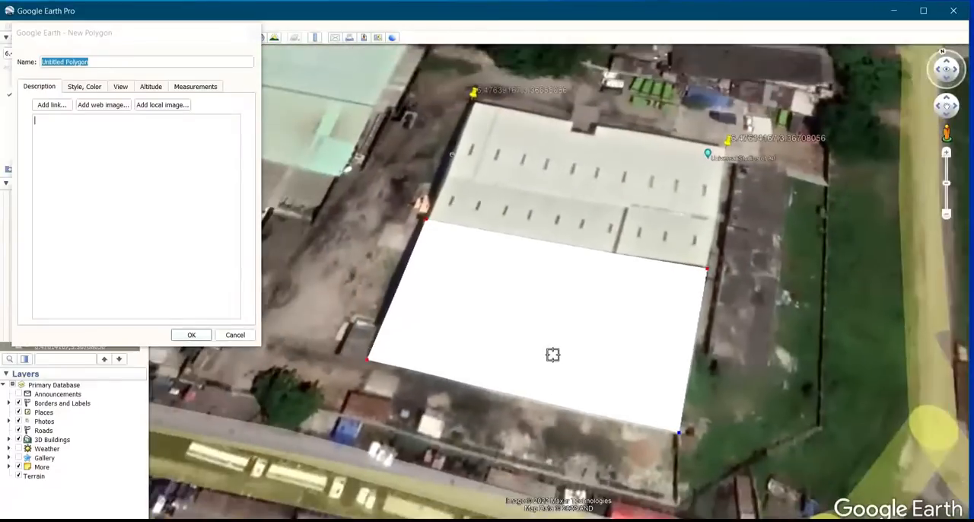
{"action": "left_click", "coordinate": [212, 89]}
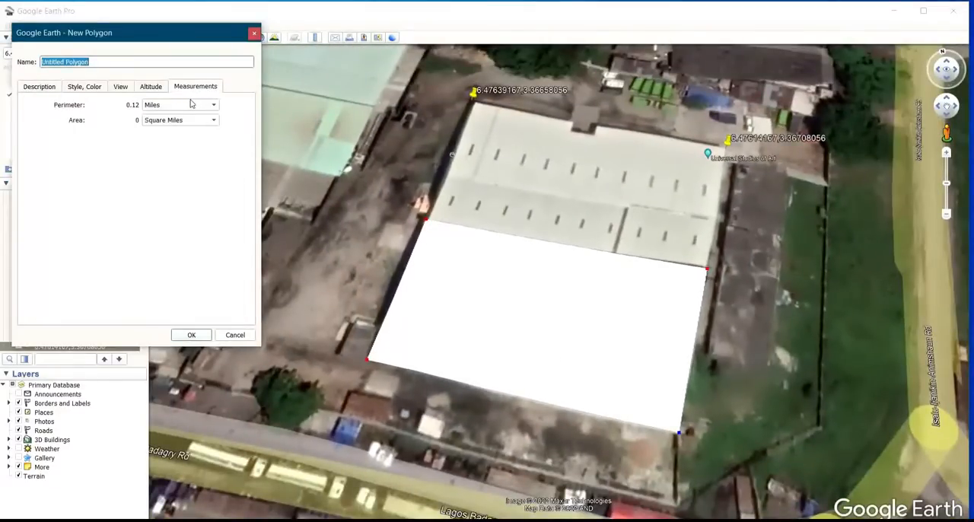
{"action": "left_click", "coordinate": [191, 107]}
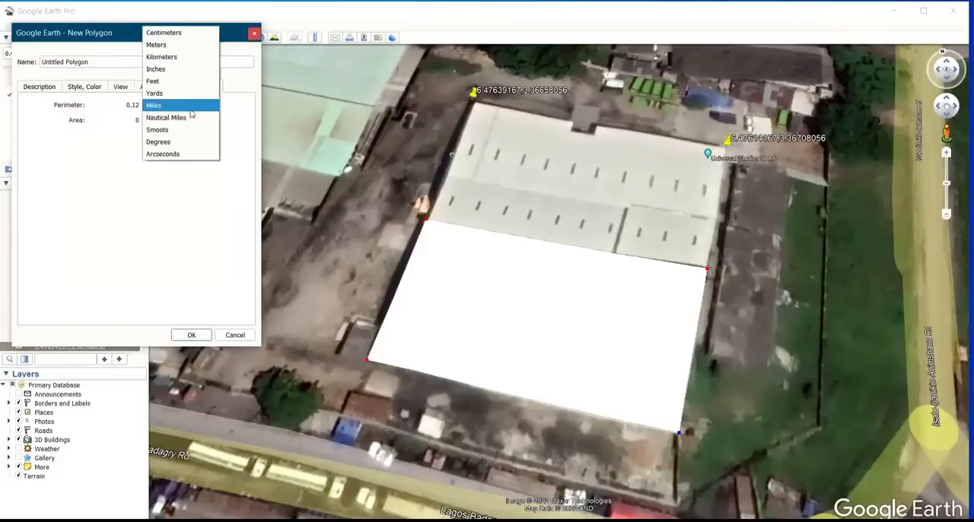
{"action": "left_click", "coordinate": [180, 47]}
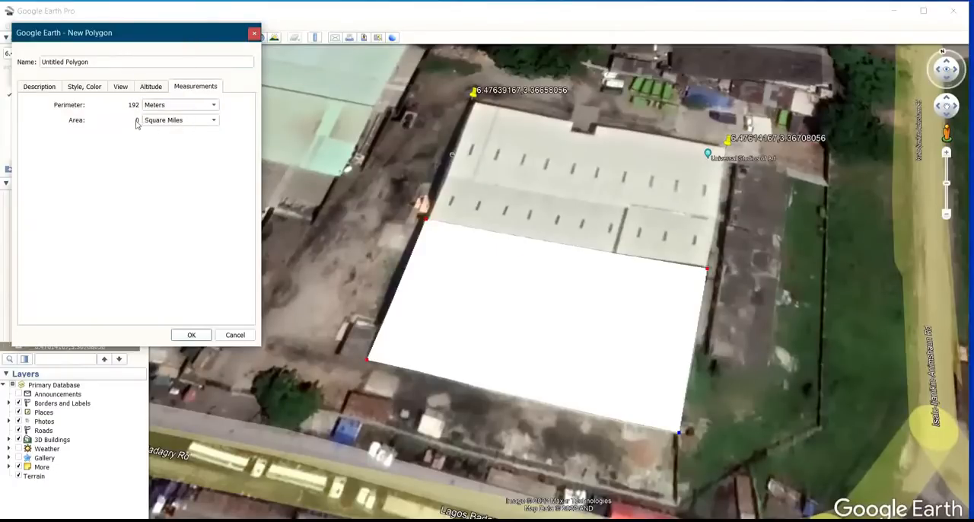
{"action": "left_click", "coordinate": [183, 120]}
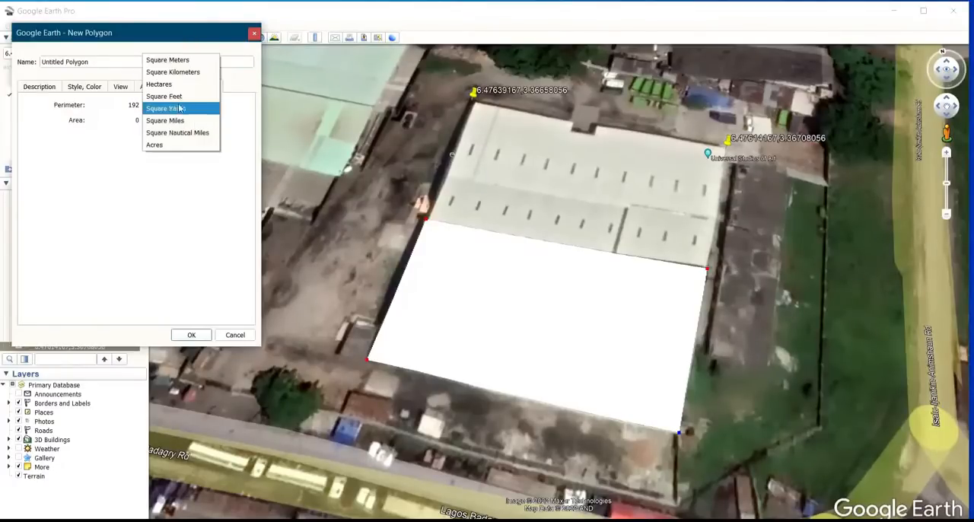
{"action": "left_click", "coordinate": [193, 61]}
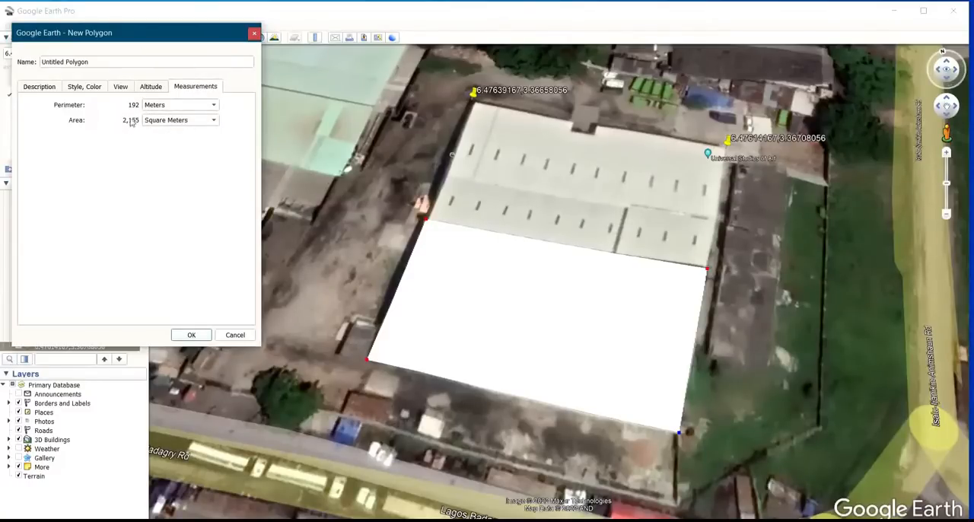
{"action": "left_click", "coordinate": [192, 335]}
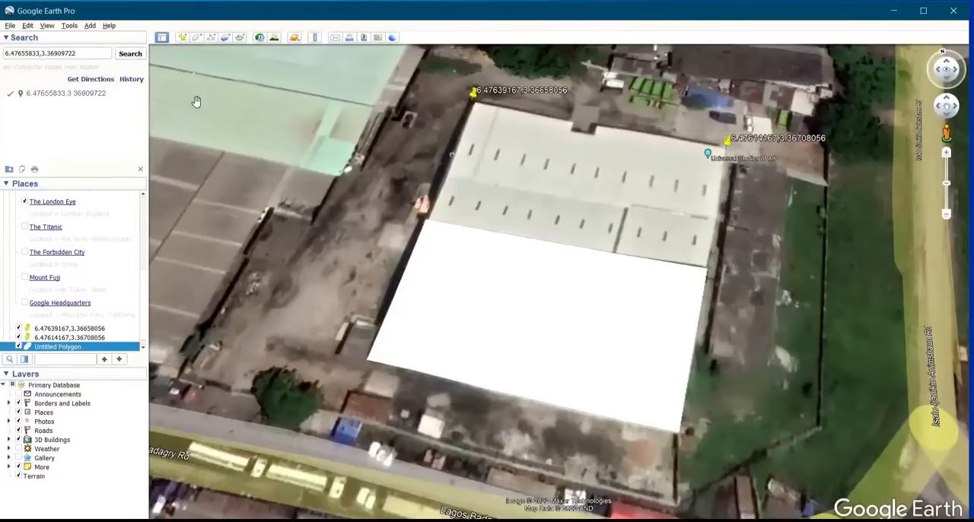
Draw and save a three-point path running west along the northern edge of the road just south of the warehouse
{"action": "left_click", "coordinate": [212, 37]}
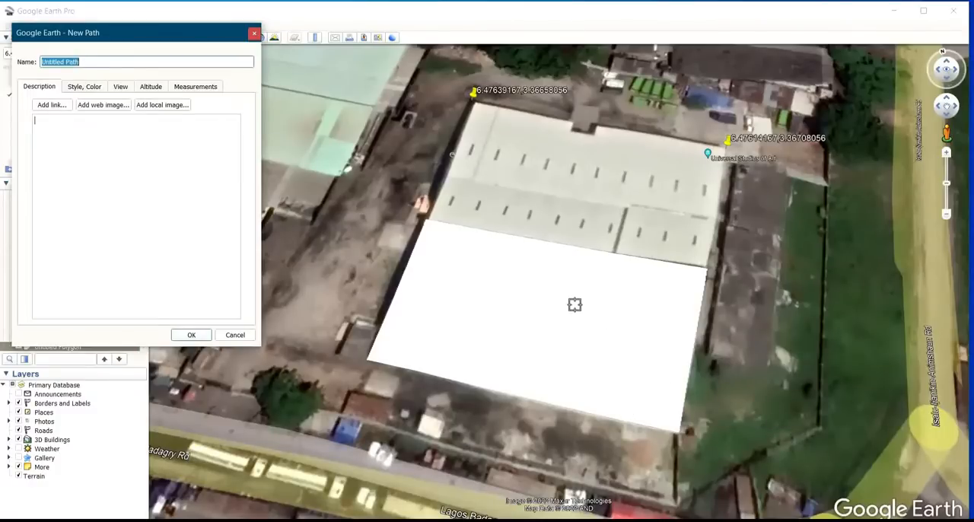
{"action": "scroll", "coordinate": [568, 261], "scroll_direction": "down", "scroll_amount": 3}
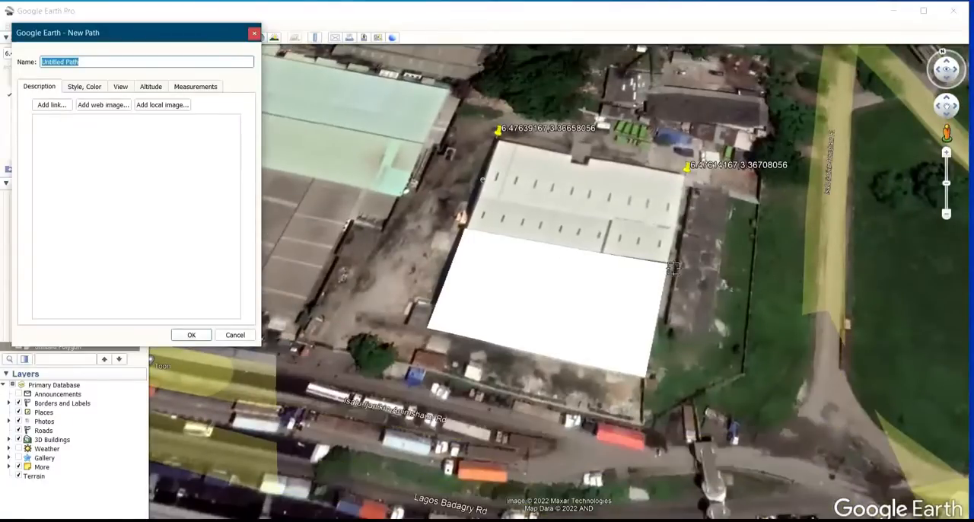
{"action": "scroll", "coordinate": [704, 319], "scroll_direction": "down", "scroll_amount": 2}
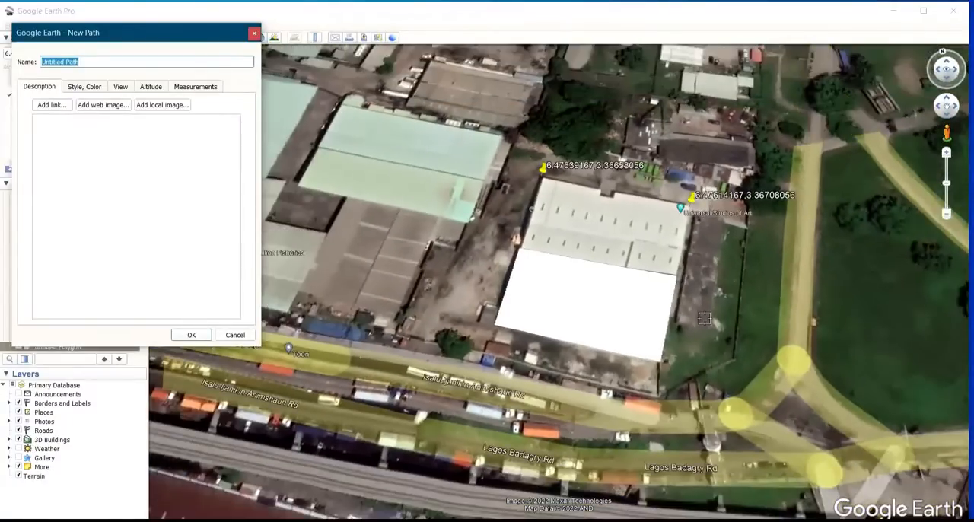
{"action": "scroll", "coordinate": [472, 381], "scroll_direction": "up", "scroll_amount": 2}
{"action": "scroll", "coordinate": [472, 380], "scroll_direction": "up", "scroll_amount": 1}
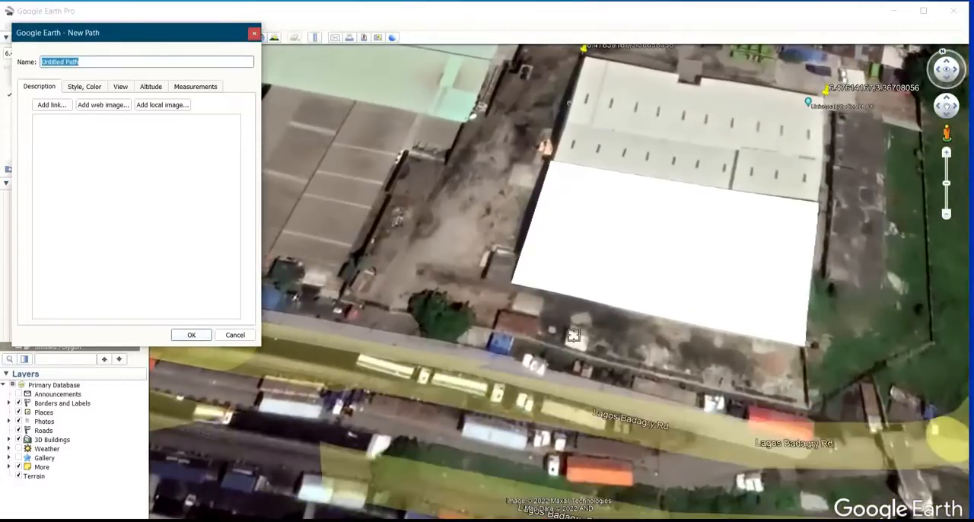
{"action": "scroll", "coordinate": [708, 453], "scroll_direction": "up", "scroll_amount": 1}
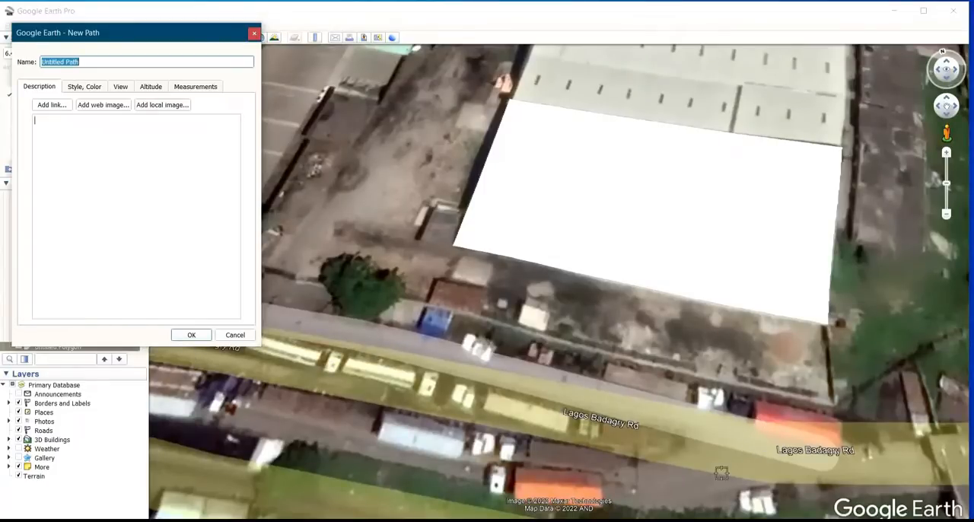
{"action": "scroll", "coordinate": [635, 427], "scroll_direction": "down", "scroll_amount": 2}
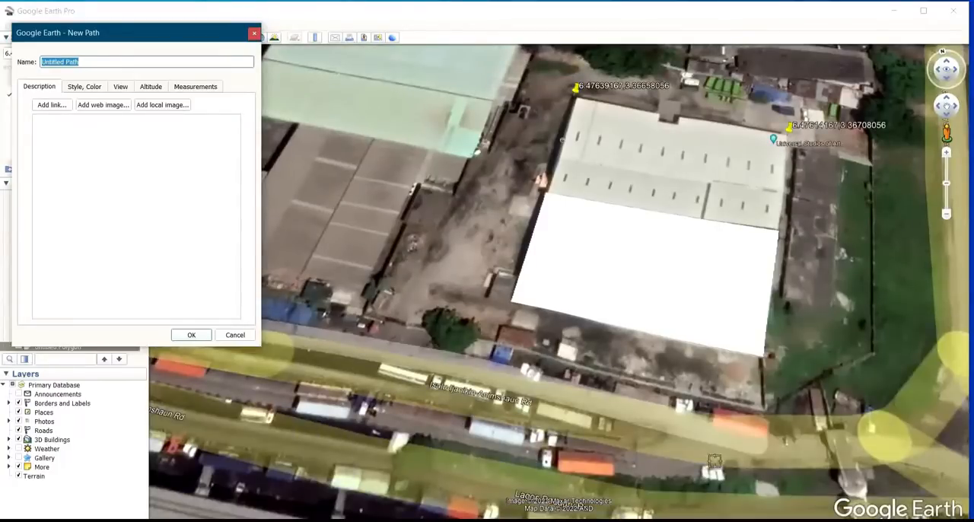
{"action": "scroll", "coordinate": [704, 425], "scroll_direction": "up", "scroll_amount": 2}
{"action": "scroll", "coordinate": [706, 422], "scroll_direction": "up", "scroll_amount": 1}
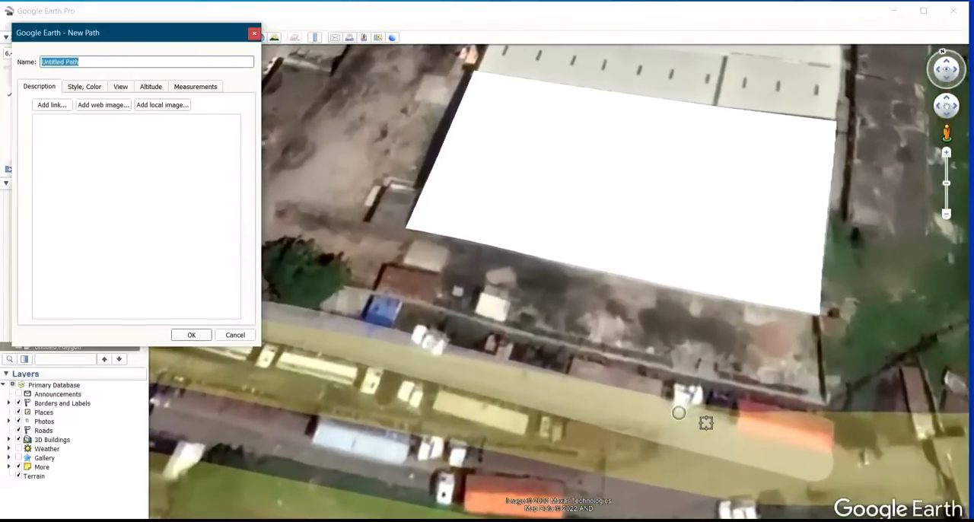
{"action": "scroll", "coordinate": [728, 421], "scroll_direction": "up", "scroll_amount": 1}
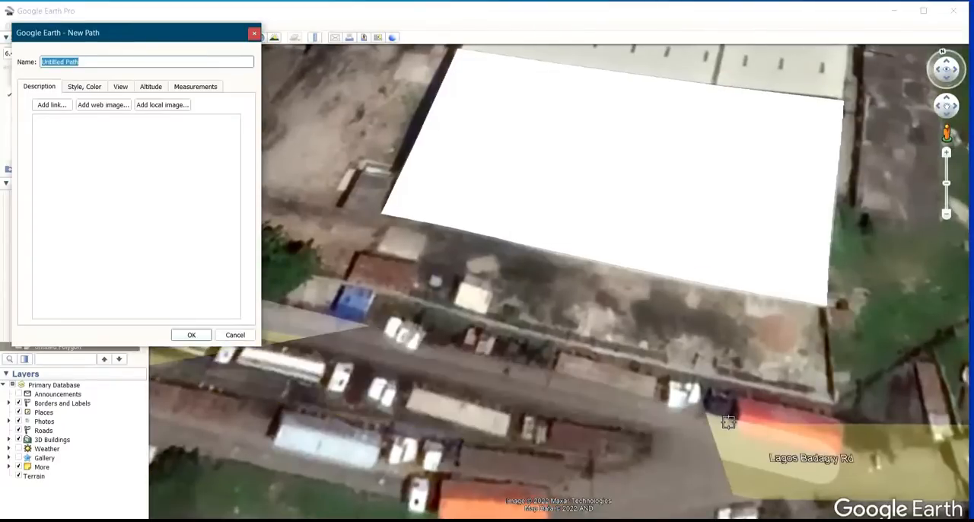
{"action": "left_click", "coordinate": [729, 421]}
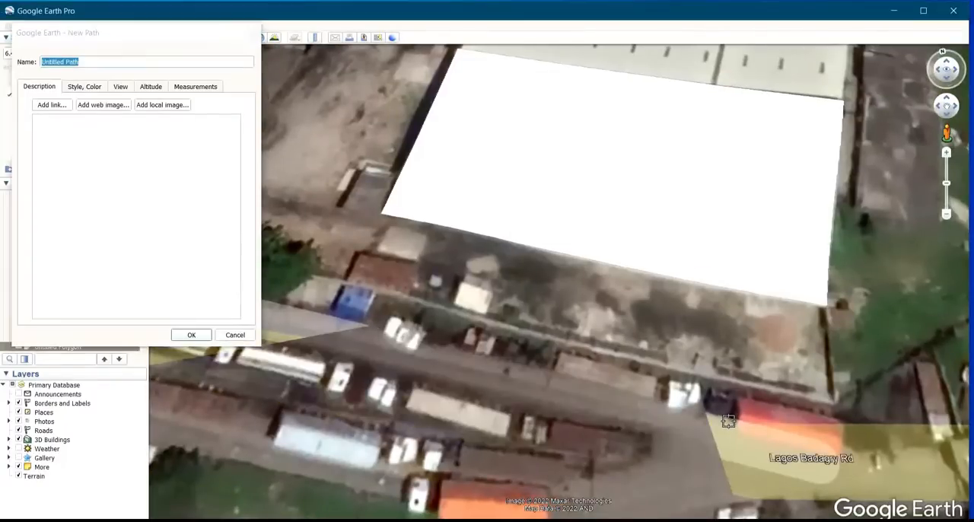
{"action": "left_click", "coordinate": [546, 372]}
{"action": "left_click", "coordinate": [450, 349]}
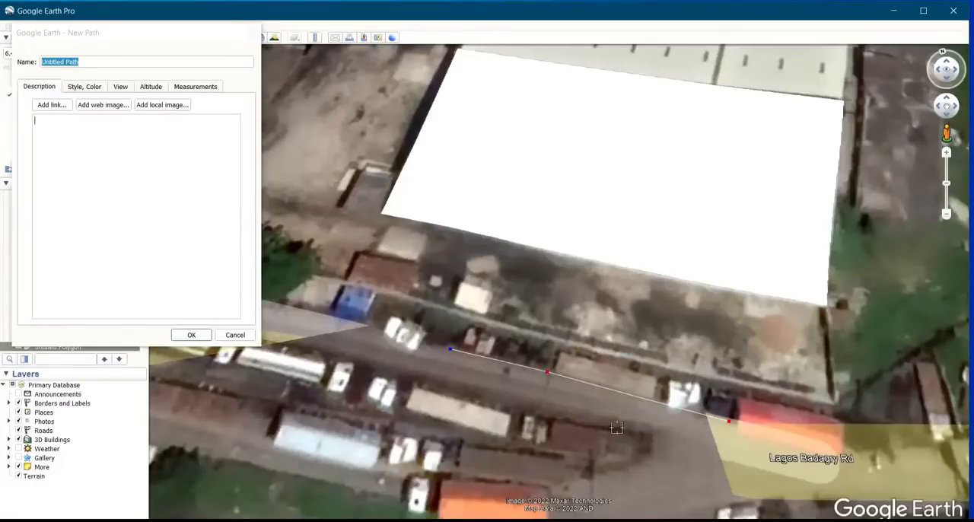
{"action": "left_click", "coordinate": [191, 336]}
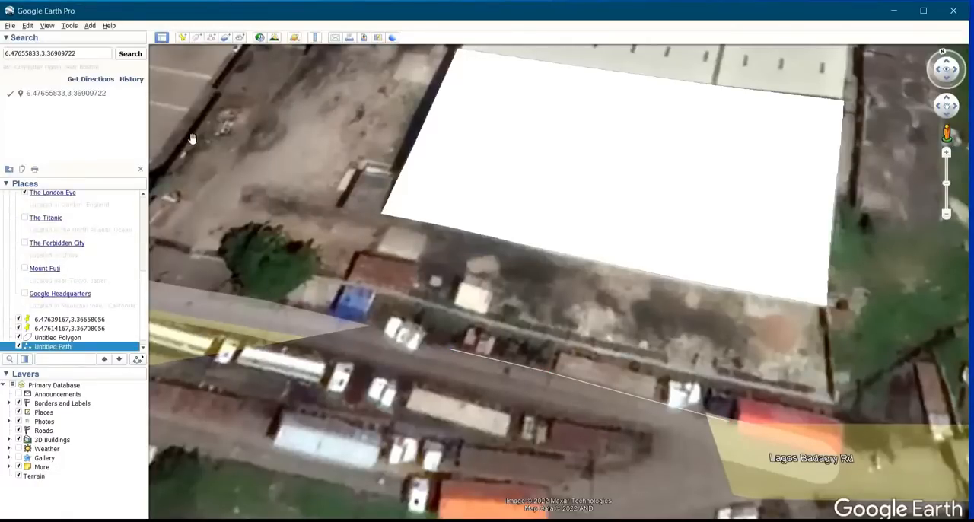
Draw and save a second path of seven points around the tip of the road's median and west along its northern edge
{"action": "left_click", "coordinate": [211, 37]}
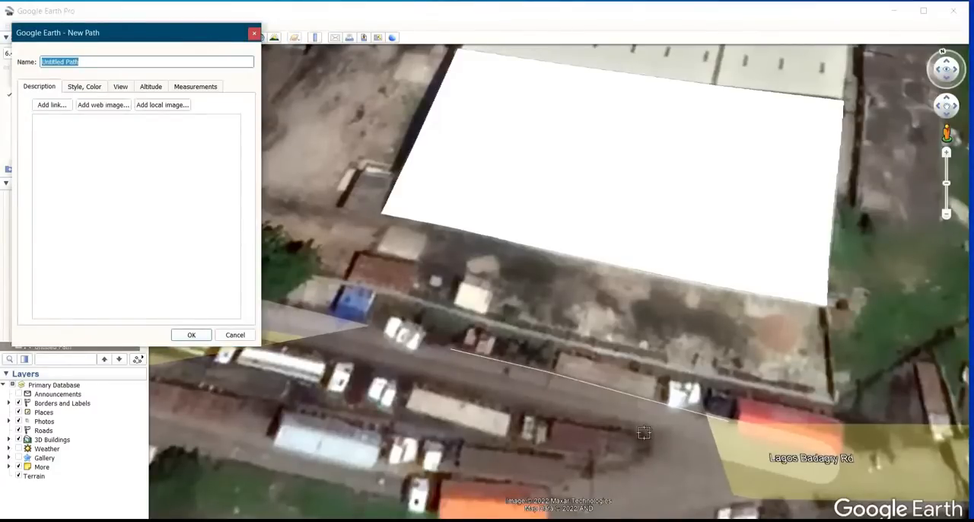
{"action": "left_click", "coordinate": [619, 472]}
{"action": "left_click", "coordinate": [649, 455]}
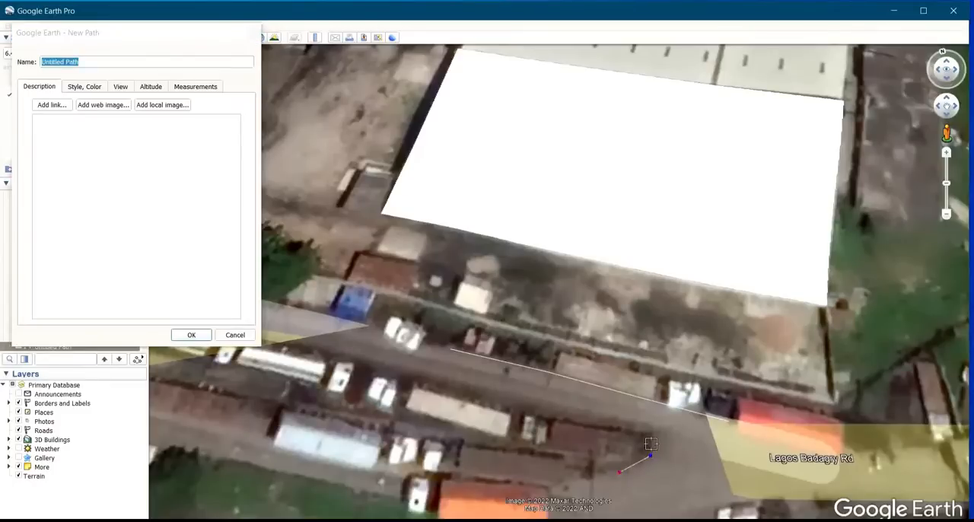
{"action": "left_click", "coordinate": [652, 440]}
{"action": "left_click", "coordinate": [629, 429]}
{"action": "left_click", "coordinate": [564, 419]}
{"action": "left_click", "coordinate": [486, 392]}
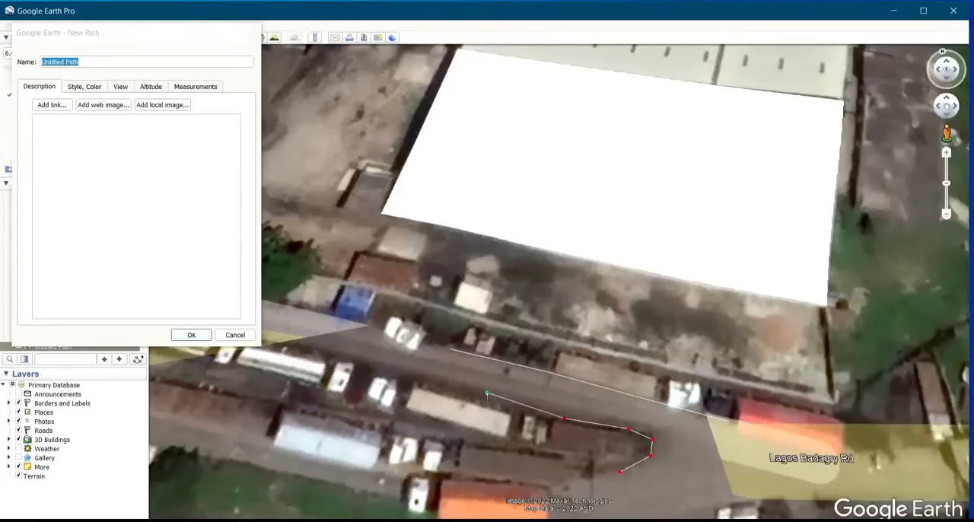
{"action": "left_click", "coordinate": [441, 382]}
{"action": "left_click", "coordinate": [191, 336]}
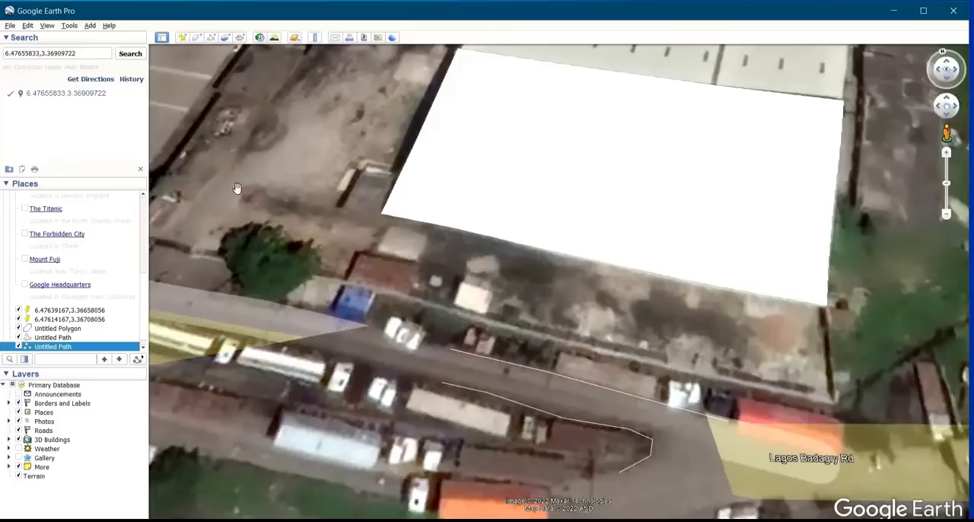
Start a new image overlay and shrink its frame to cover roughly the warehouse
{"action": "left_click", "coordinate": [225, 38]}
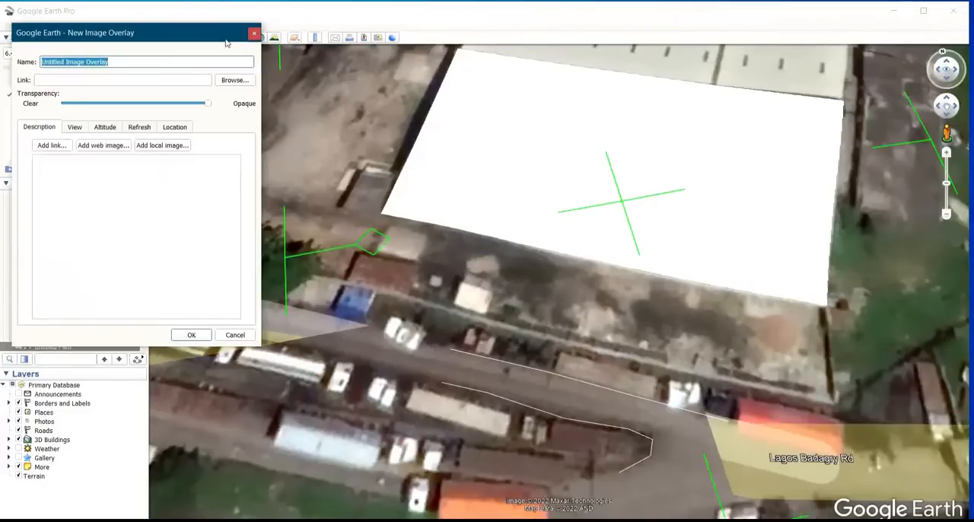
{"action": "scroll", "coordinate": [516, 279], "scroll_direction": "down", "scroll_amount": 3}
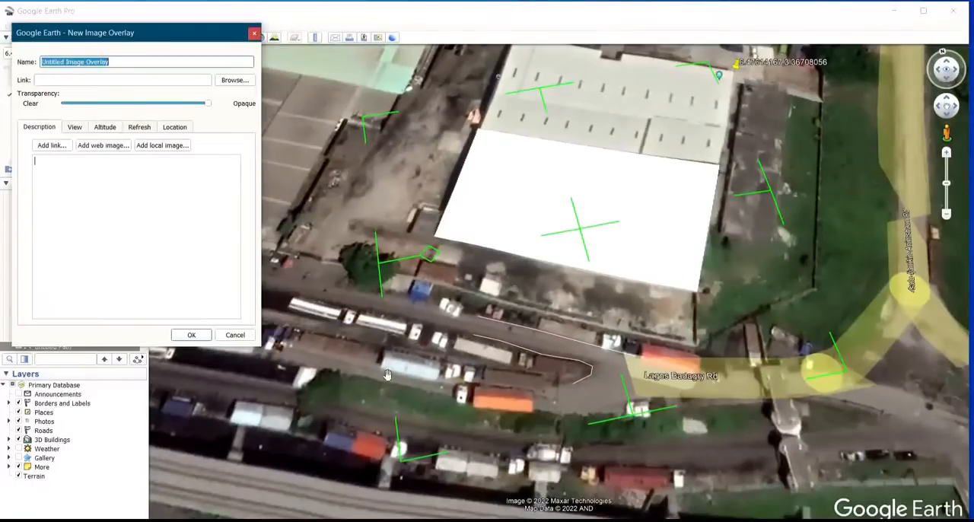
{"action": "left_click", "coordinate": [407, 454]}
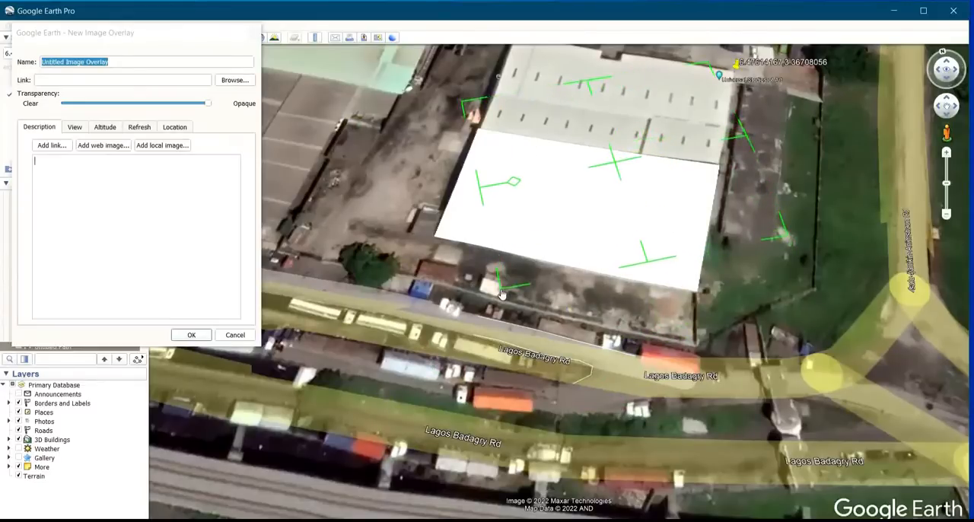
Load Screenshot (127) from the Screenshots folder in Pictures as the overlay's image
{"action": "left_click", "coordinate": [244, 82]}
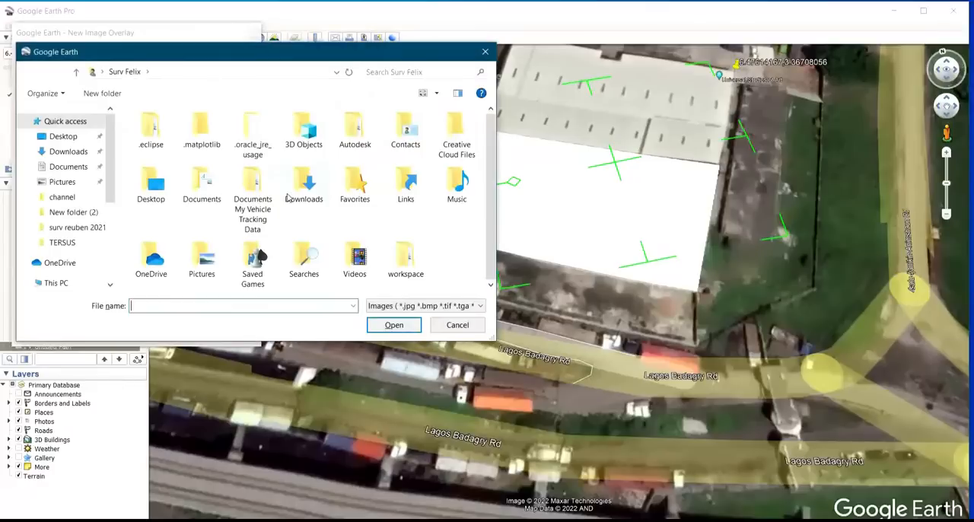
{"action": "left_click", "coordinate": [53, 183]}
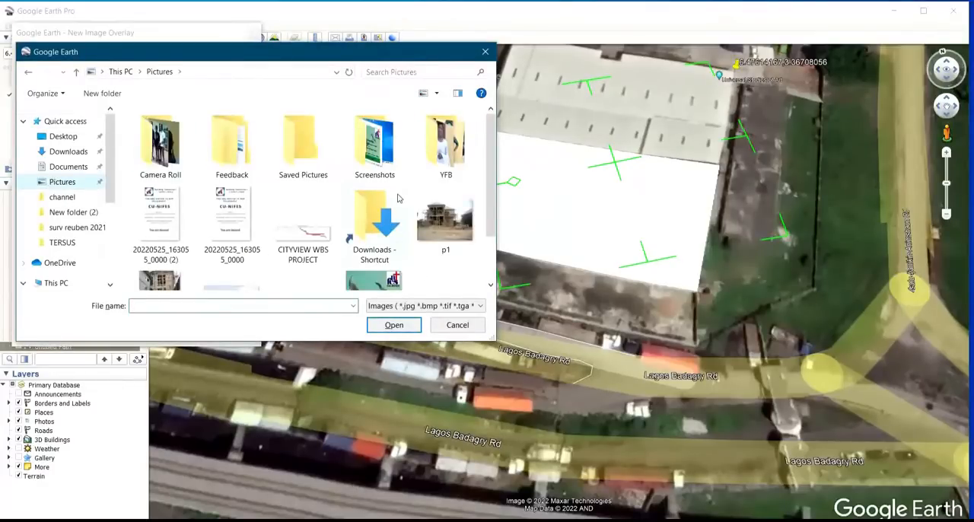
{"action": "scroll", "coordinate": [411, 241], "scroll_direction": "down", "scroll_amount": 1}
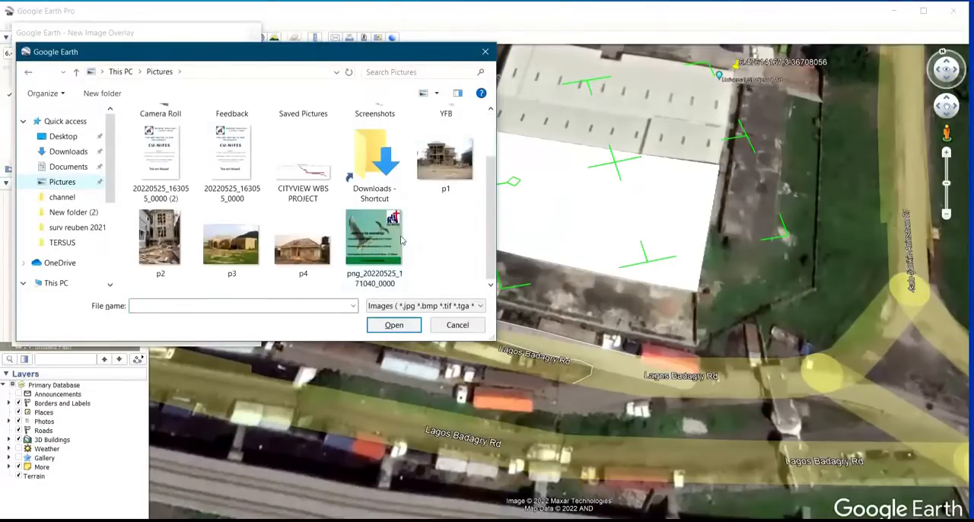
{"action": "scroll", "coordinate": [402, 241], "scroll_direction": "up", "scroll_amount": 1}
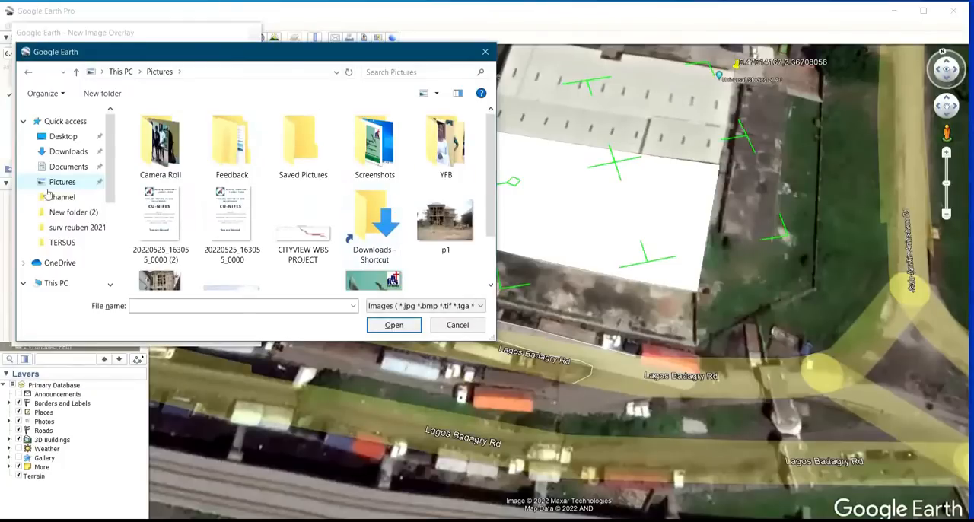
{"action": "double_click", "coordinate": [395, 169]}
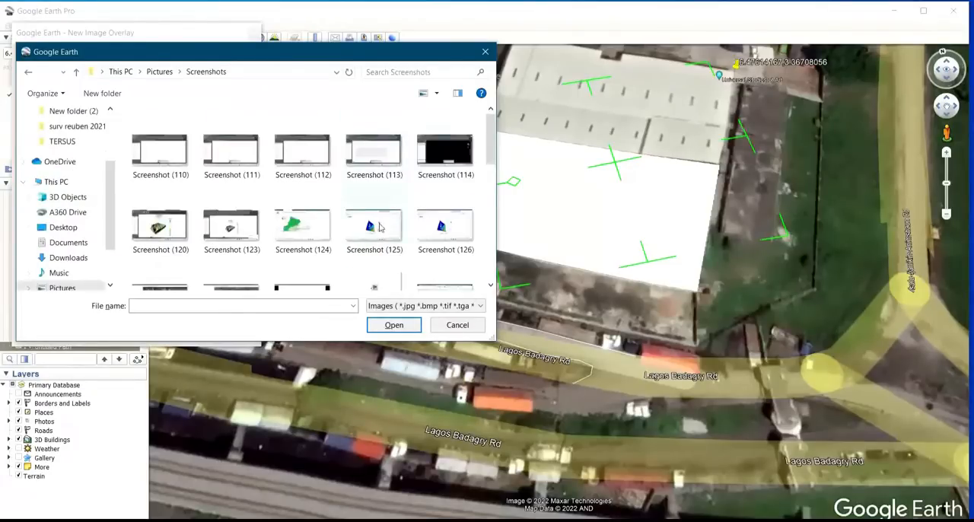
{"action": "scroll", "coordinate": [380, 226], "scroll_direction": "down", "scroll_amount": 3}
{"action": "scroll", "coordinate": [380, 227], "scroll_direction": "up", "scroll_amount": 2}
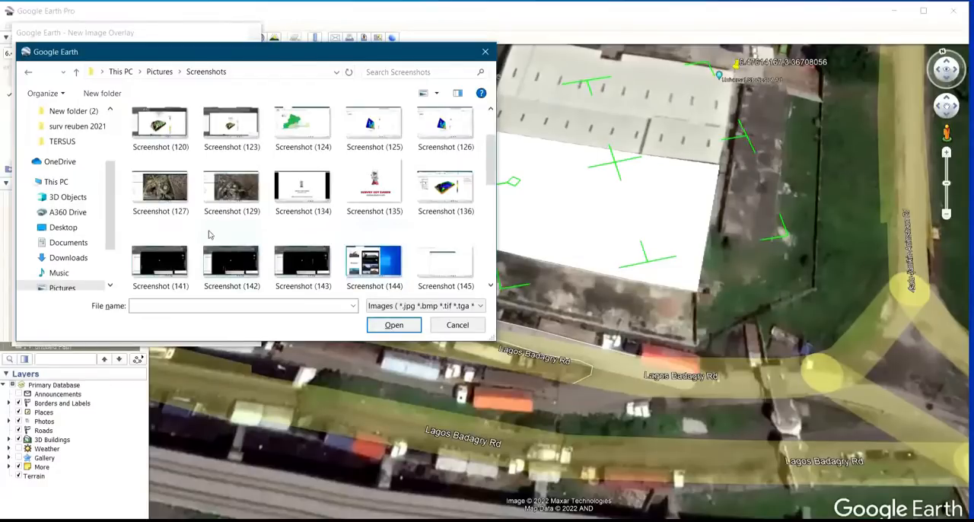
{"action": "left_click", "coordinate": [159, 195]}
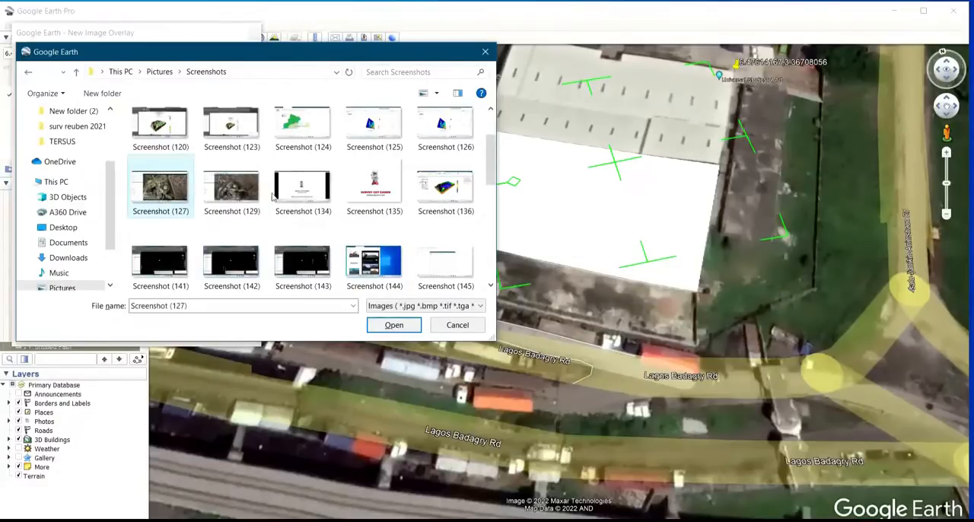
{"action": "left_click", "coordinate": [392, 324]}
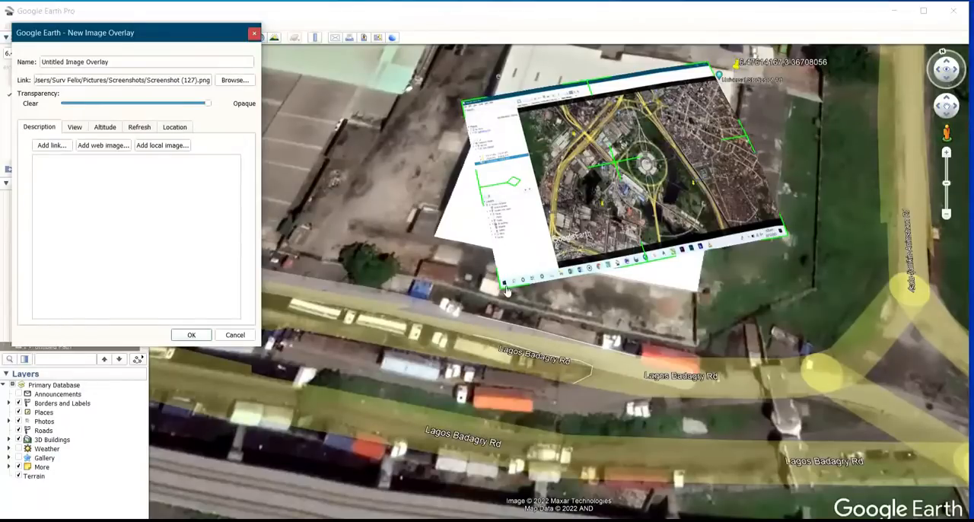
Stretch the overlay image southwest across the road by its corner, and discard the new overlay
{"action": "left_click_drag", "start_coordinate": [501, 296], "coordinate": [518, 315]}
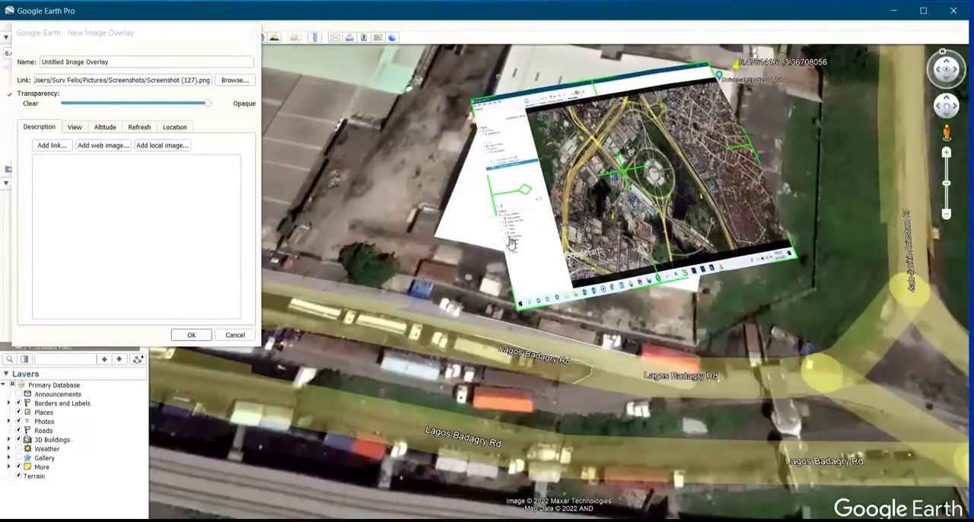
{"action": "left_click_drag", "start_coordinate": [515, 312], "coordinate": [388, 404]}
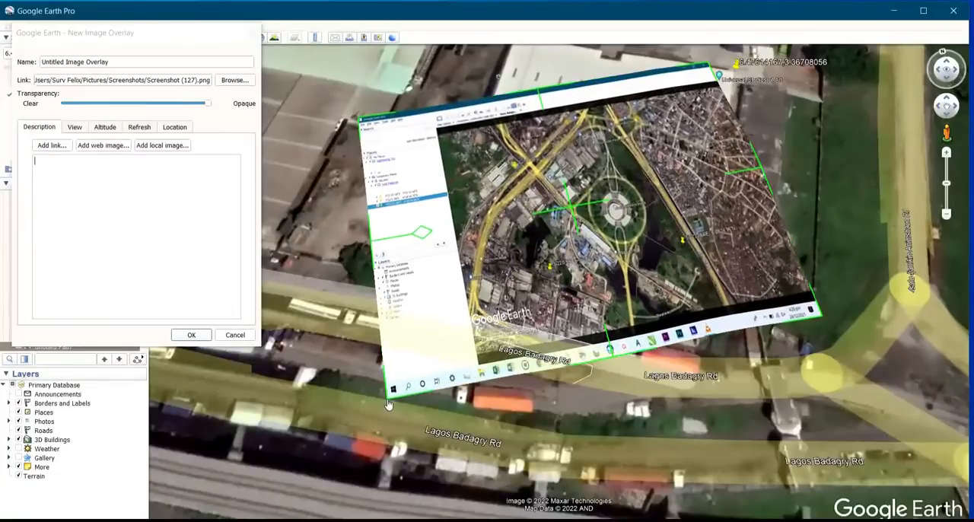
{"action": "left_click", "coordinate": [235, 335]}
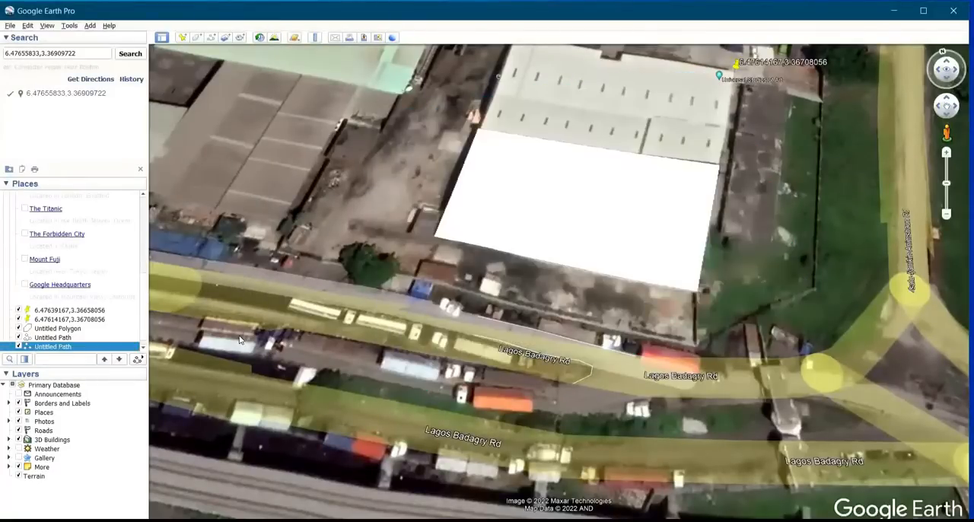
Open the tour recorder, try moving the map view, and close the recorder without recording anything
{"action": "left_click", "coordinate": [239, 38]}
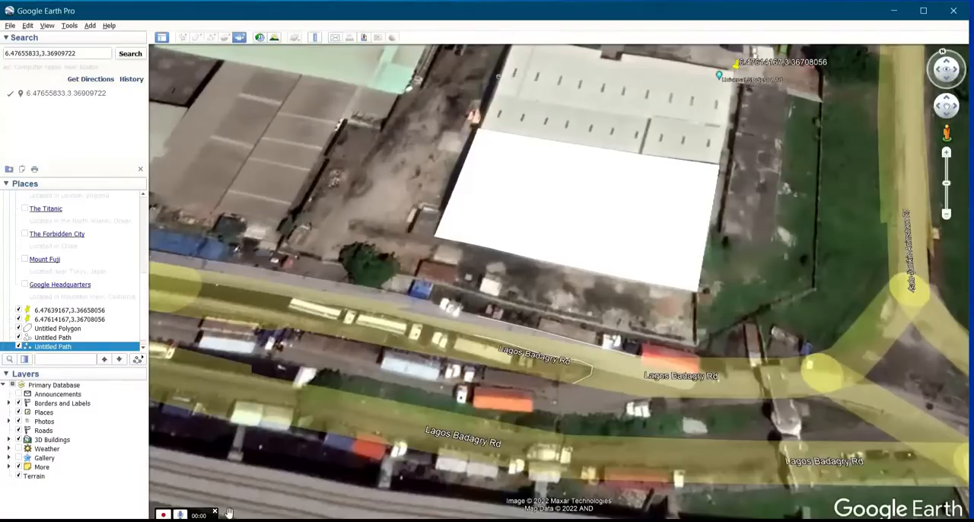
{"action": "scroll", "coordinate": [208, 516], "scroll_direction": "up", "scroll_amount": 2}
{"action": "scroll", "coordinate": [218, 514], "scroll_direction": "down", "scroll_amount": 3}
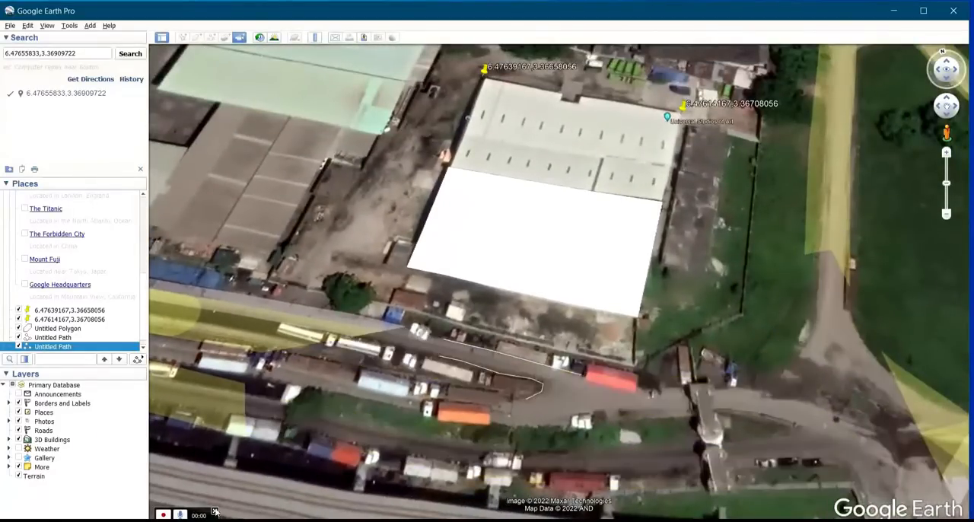
{"action": "left_click", "coordinate": [216, 514]}
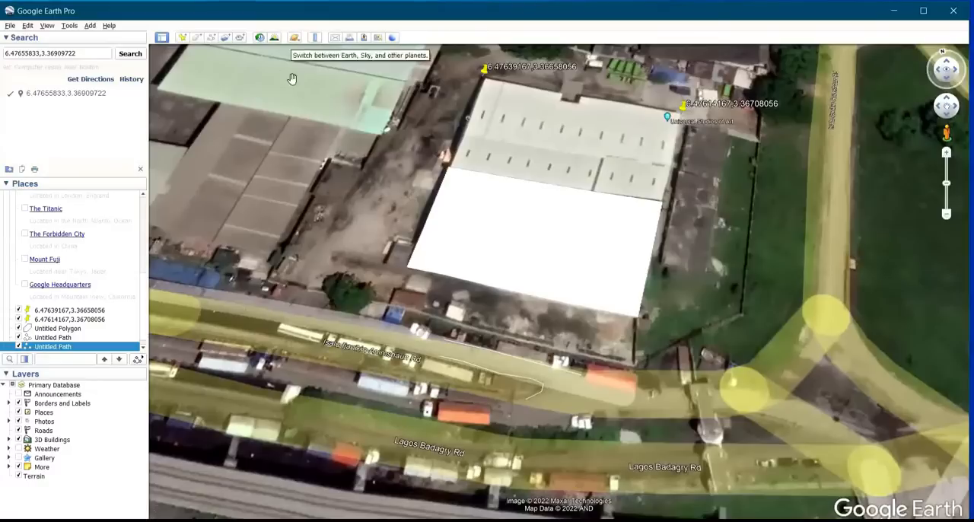
Measure the western edge of the green-roofed building northwest of the polygon with a ruler line in Meters
{"action": "left_click", "coordinate": [316, 38]}
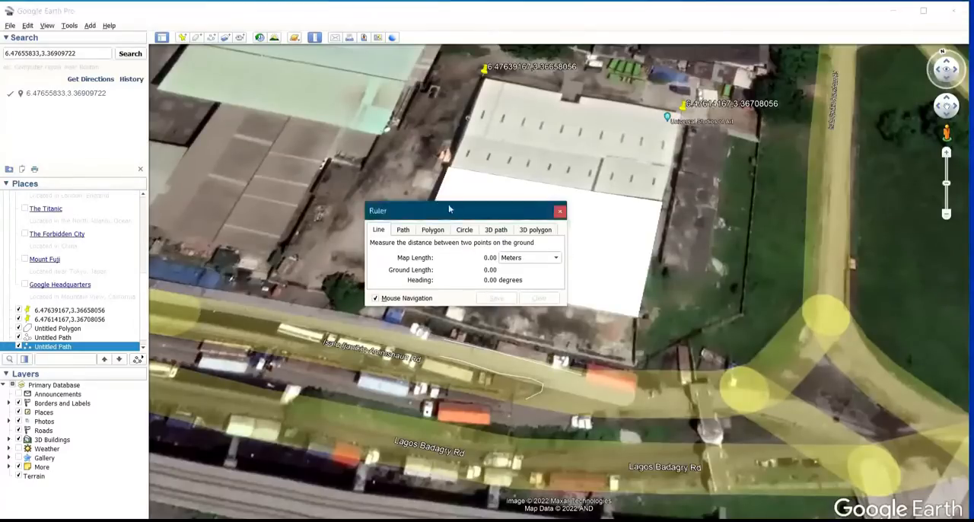
{"action": "left_click_drag", "start_coordinate": [448, 204], "coordinate": [241, 84]}
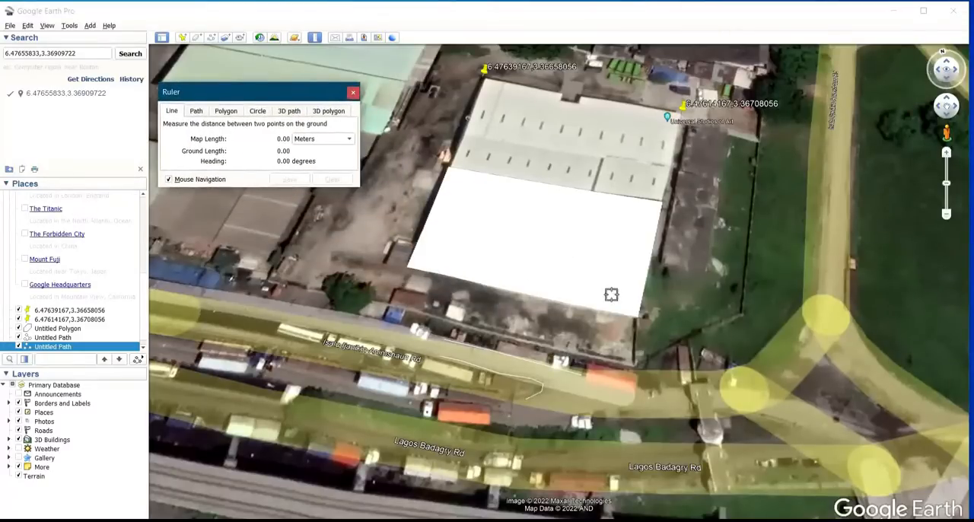
{"action": "scroll", "coordinate": [596, 252], "scroll_direction": "down", "scroll_amount": 5}
{"action": "scroll", "coordinate": [437, 75], "scroll_direction": "up", "scroll_amount": 3}
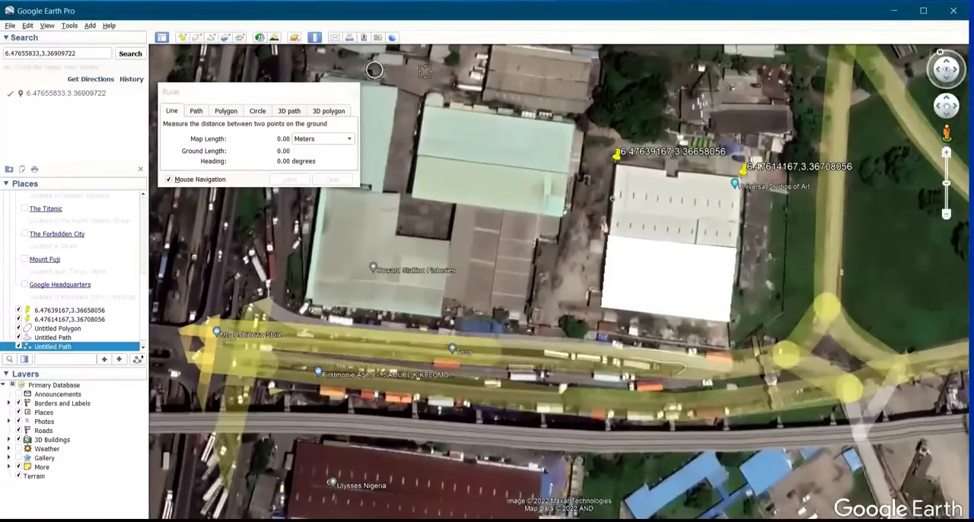
{"action": "scroll", "coordinate": [436, 75], "scroll_direction": "up", "scroll_amount": 3}
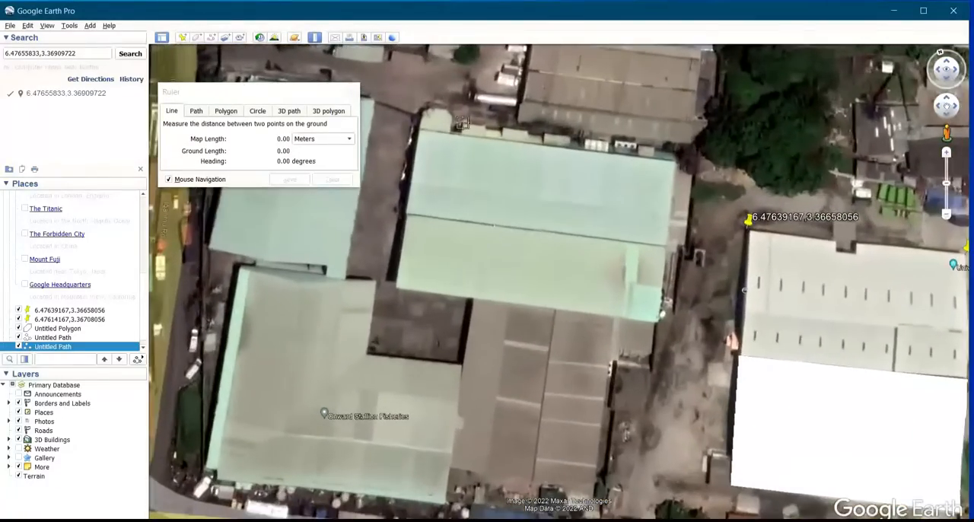
{"action": "scroll", "coordinate": [459, 114], "scroll_direction": "up", "scroll_amount": 2}
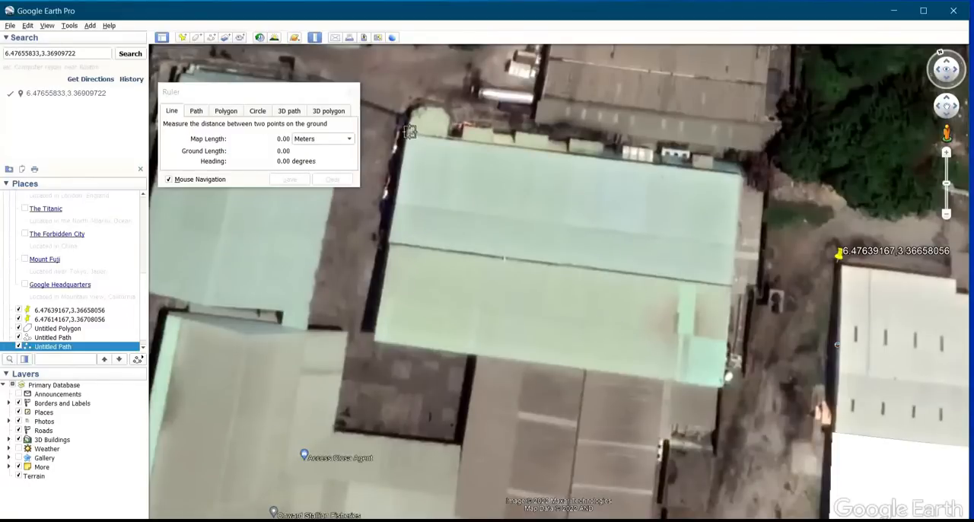
{"action": "scroll", "coordinate": [402, 140], "scroll_direction": "up", "scroll_amount": 1}
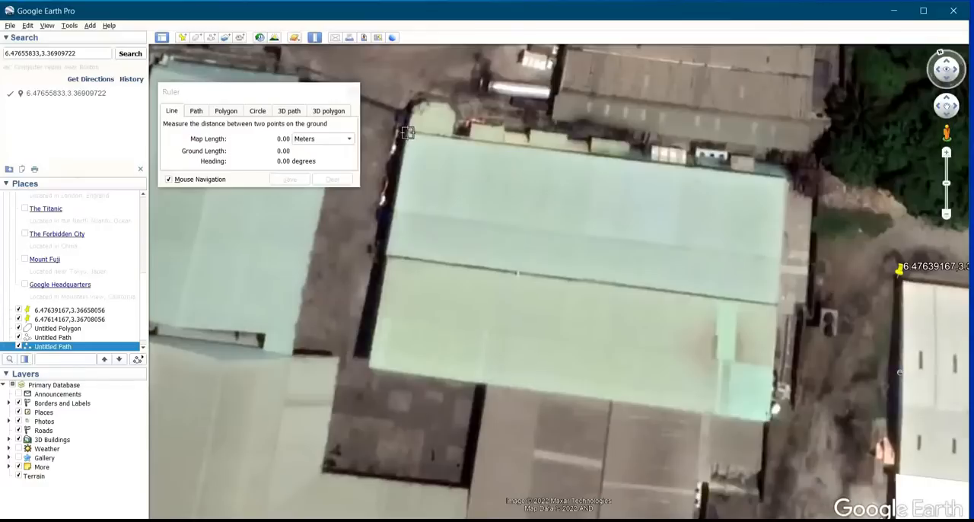
{"action": "left_click", "coordinate": [407, 133]}
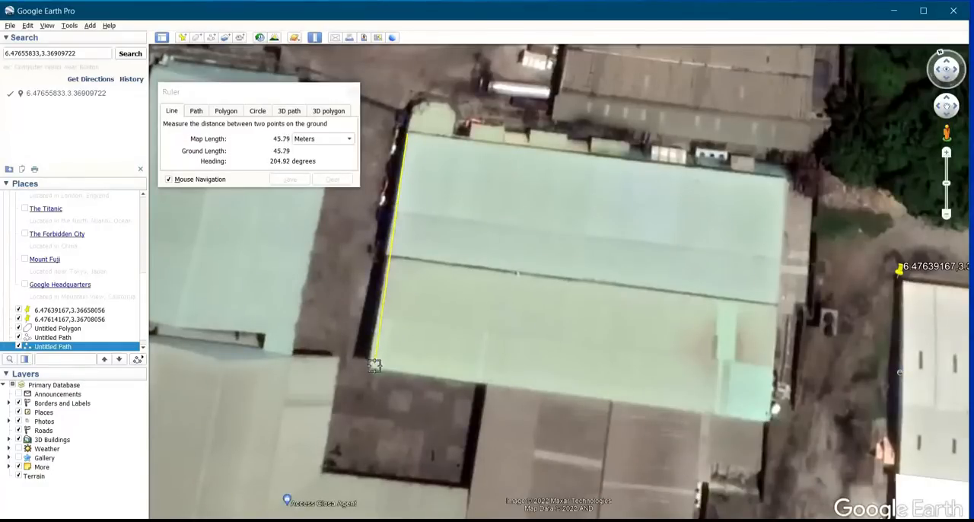
{"action": "scroll", "coordinate": [372, 362], "scroll_direction": "up", "scroll_amount": 1}
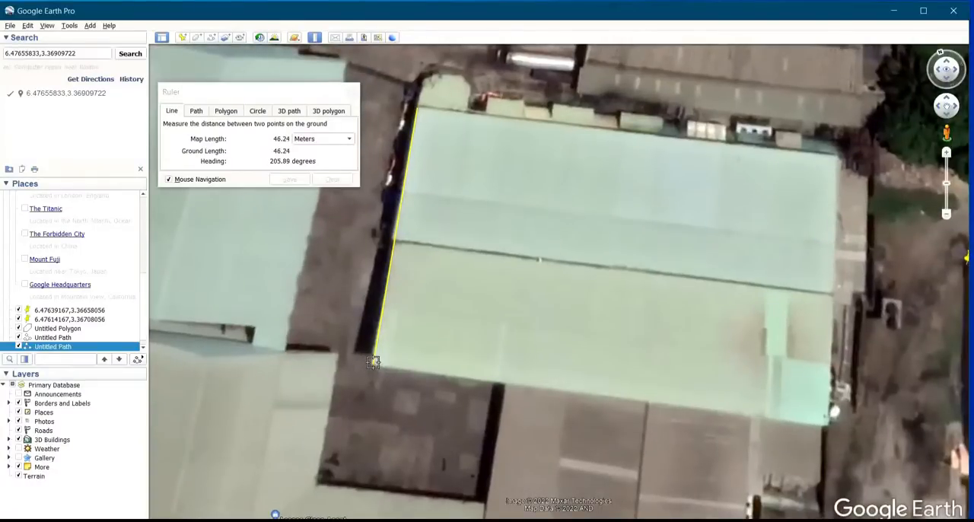
{"action": "left_click", "coordinate": [373, 363]}
Draw a ruler line about 73.5 m long along the green-roofed building's southern edge, from east to west, and save it as b1
{"action": "left_click", "coordinate": [828, 424]}
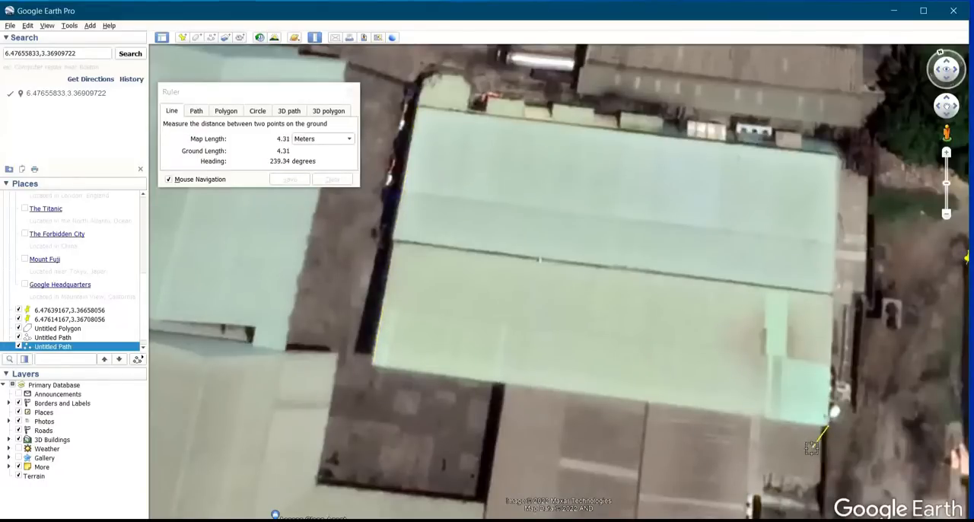
{"action": "left_click", "coordinate": [373, 366]}
{"action": "left_click", "coordinate": [289, 179]}
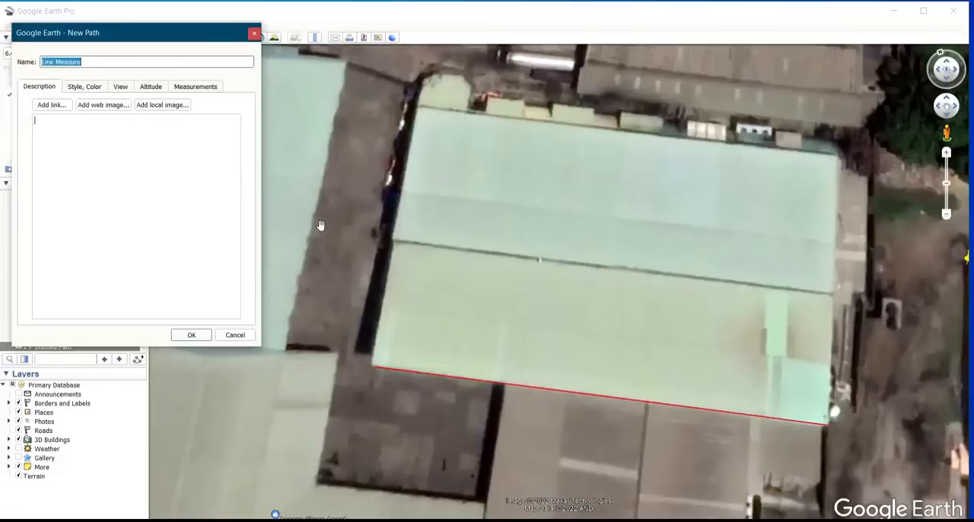
{"action": "left_click", "coordinate": [166, 218]}
{"action": "type", "text": "b1"}
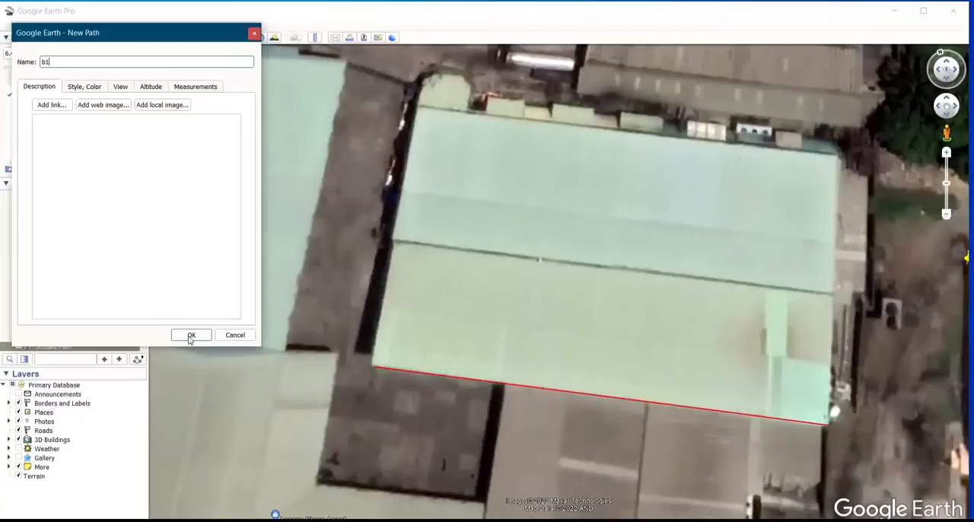
{"action": "left_click", "coordinate": [190, 336]}
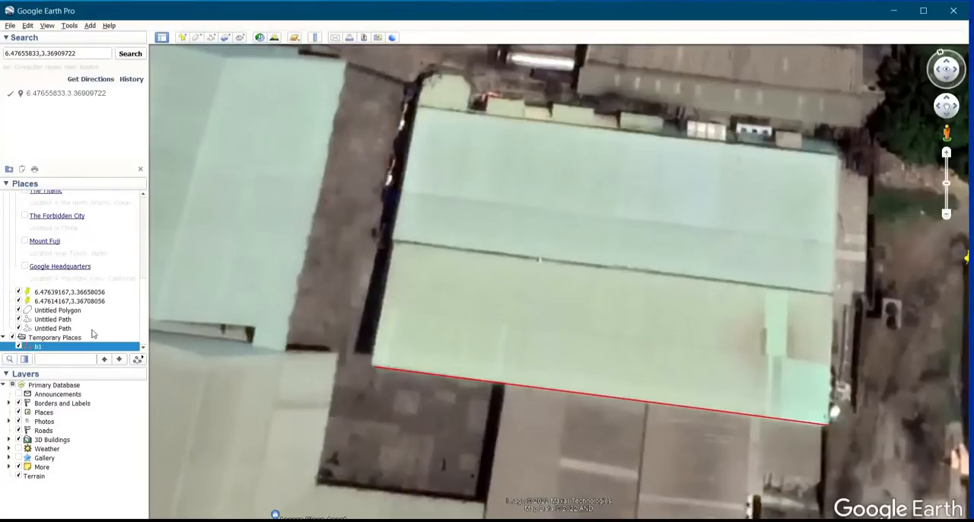
Fly to the b1 line in Temporary Places and switch its visibility off and on again
{"action": "scroll", "coordinate": [68, 329], "scroll_direction": "up", "scroll_amount": 5}
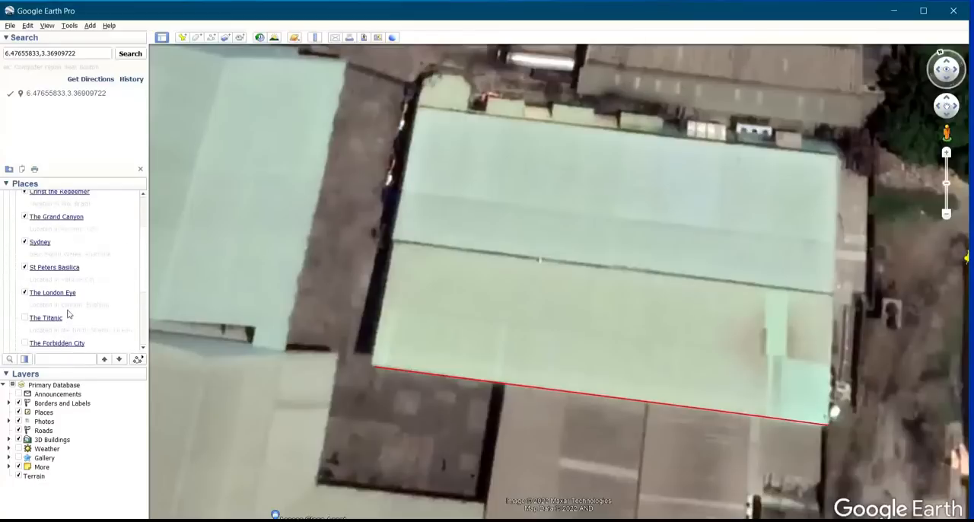
{"action": "scroll", "coordinate": [68, 320], "scroll_direction": "up", "scroll_amount": 4}
{"action": "scroll", "coordinate": [68, 318], "scroll_direction": "down", "scroll_amount": 13}
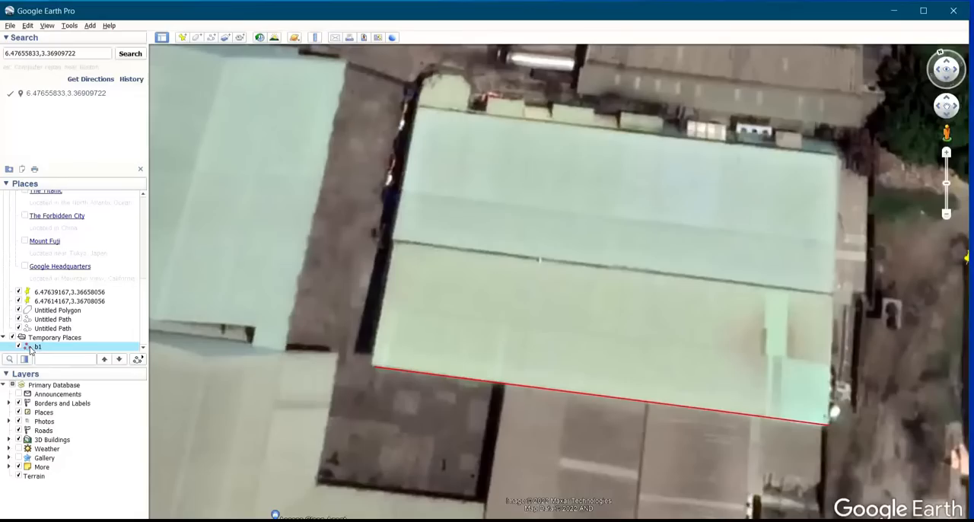
{"action": "double_click", "coordinate": [29, 348]}
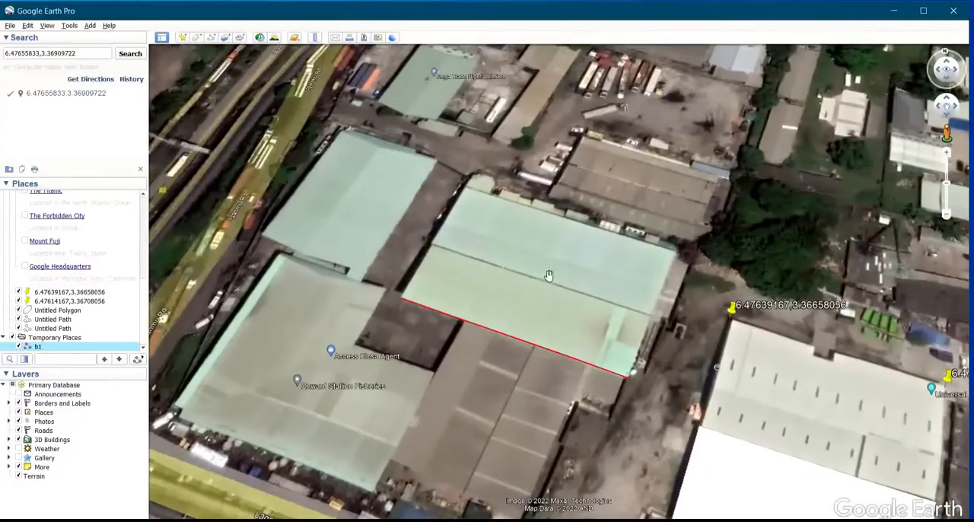
{"action": "left_click", "coordinate": [18, 347]}
{"action": "left_click", "coordinate": [18, 347]}
{"action": "double_click", "coordinate": [23, 347]}
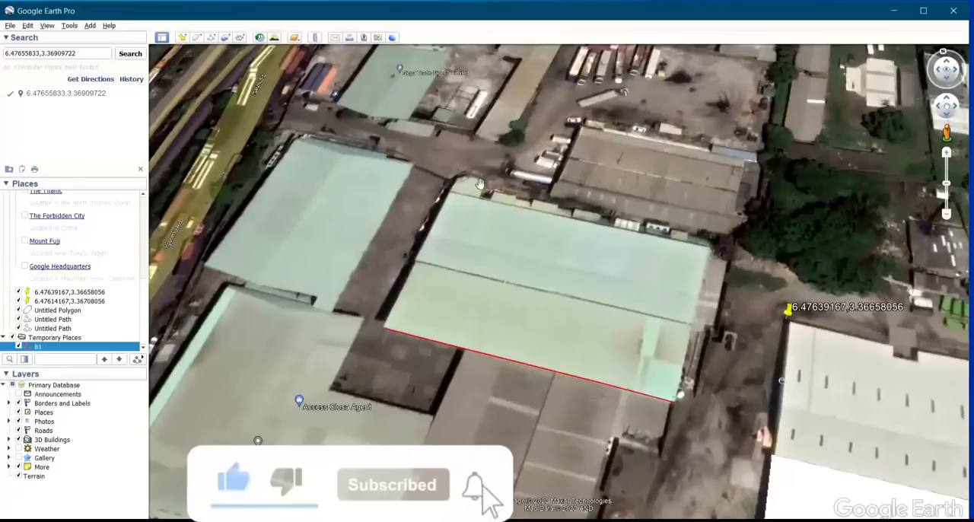
Draw a ruler line about 46.7 m long along the green-roofed building's western edge, from south to north, and save it as b2
{"action": "left_click", "coordinate": [316, 38]}
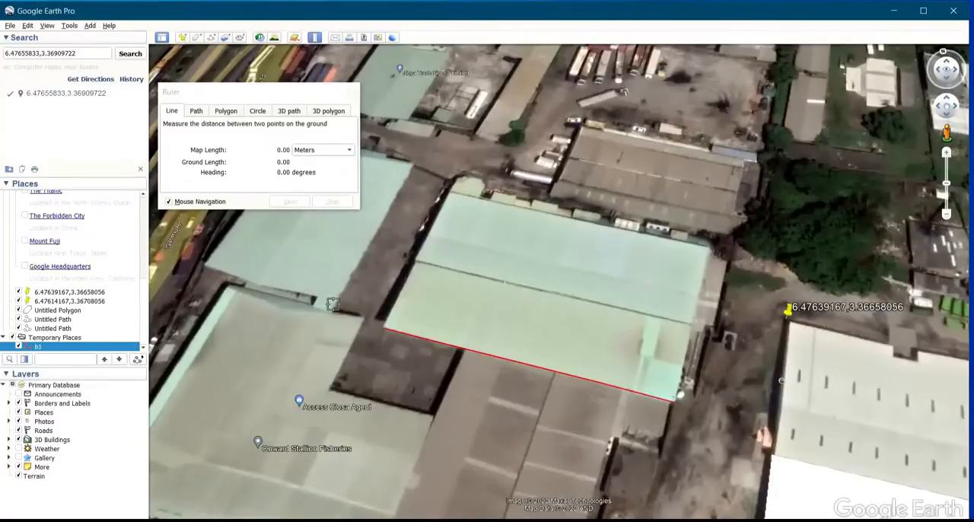
{"action": "scroll", "coordinate": [394, 323], "scroll_direction": "up", "scroll_amount": 3}
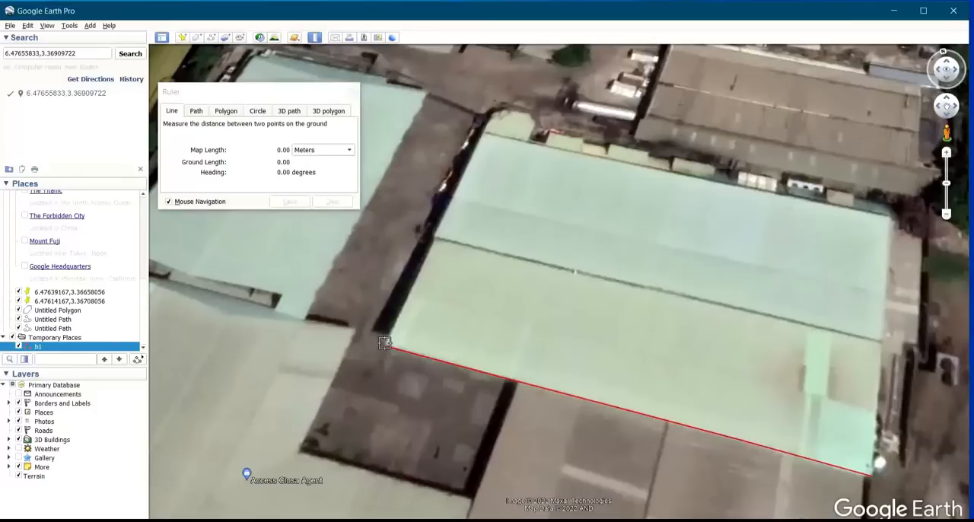
{"action": "left_click", "coordinate": [384, 343]}
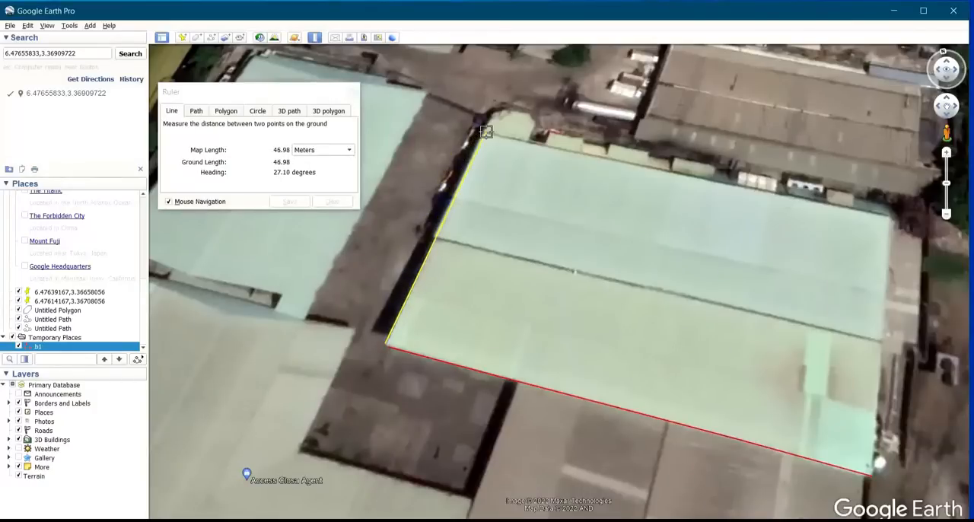
{"action": "scroll", "coordinate": [486, 130], "scroll_direction": "up", "scroll_amount": 5}
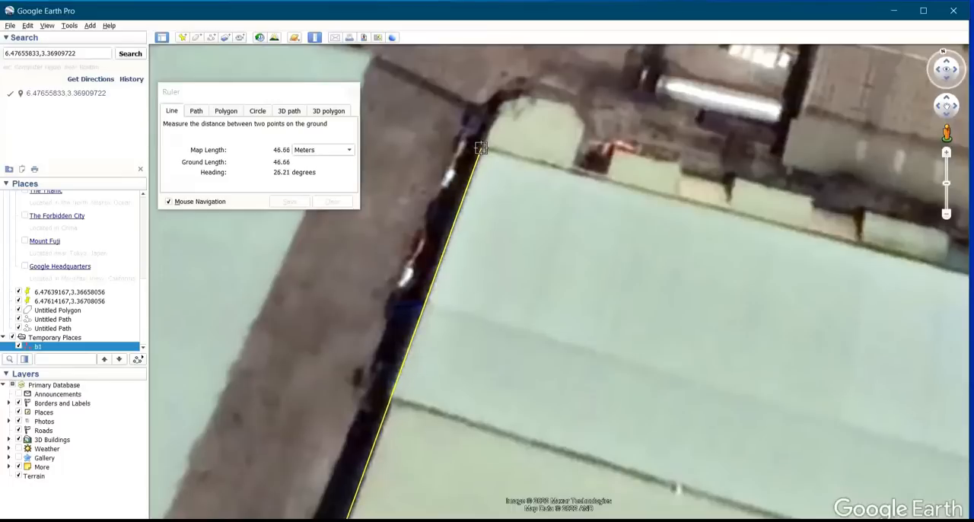
{"action": "left_click", "coordinate": [481, 147]}
{"action": "left_click", "coordinate": [290, 202]}
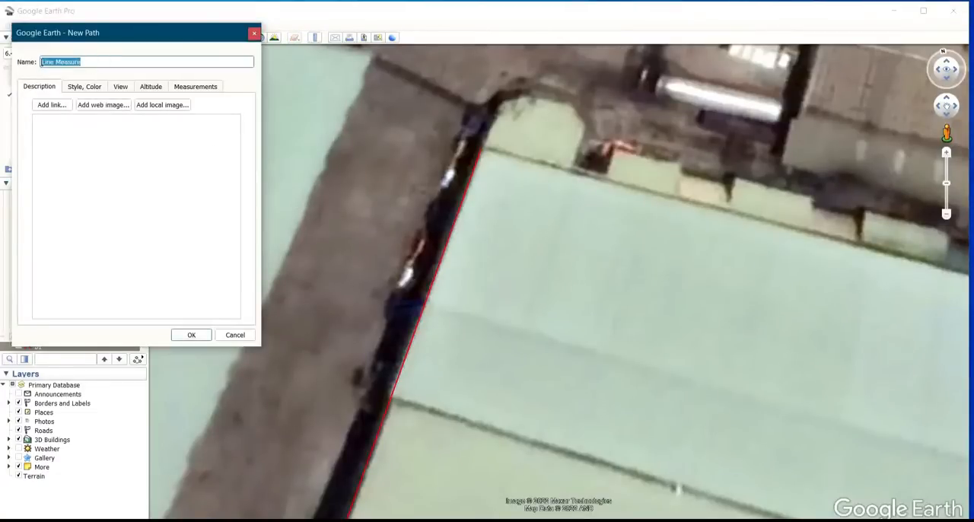
{"action": "type", "text": "b2"}
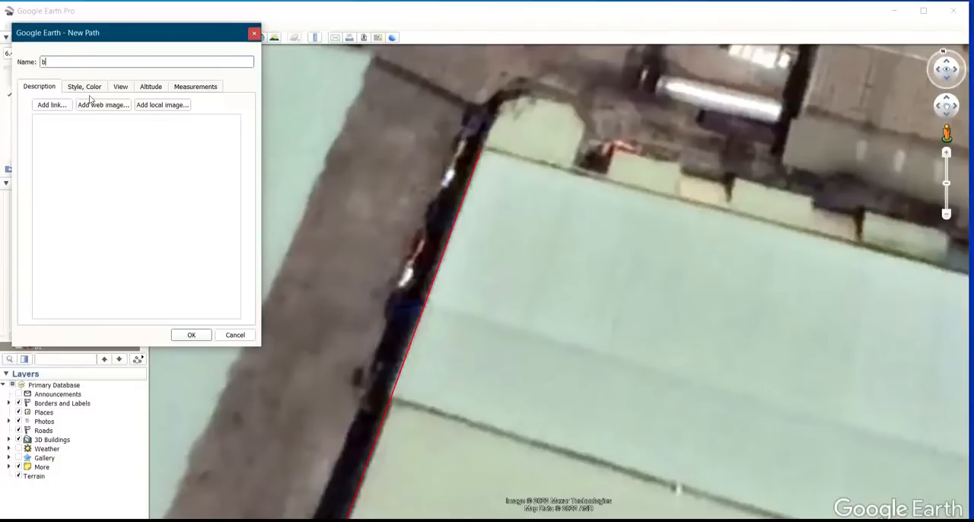
{"action": "left_click", "coordinate": [191, 334]}
{"action": "scroll", "coordinate": [403, 180], "scroll_direction": "down", "scroll_amount": 5}
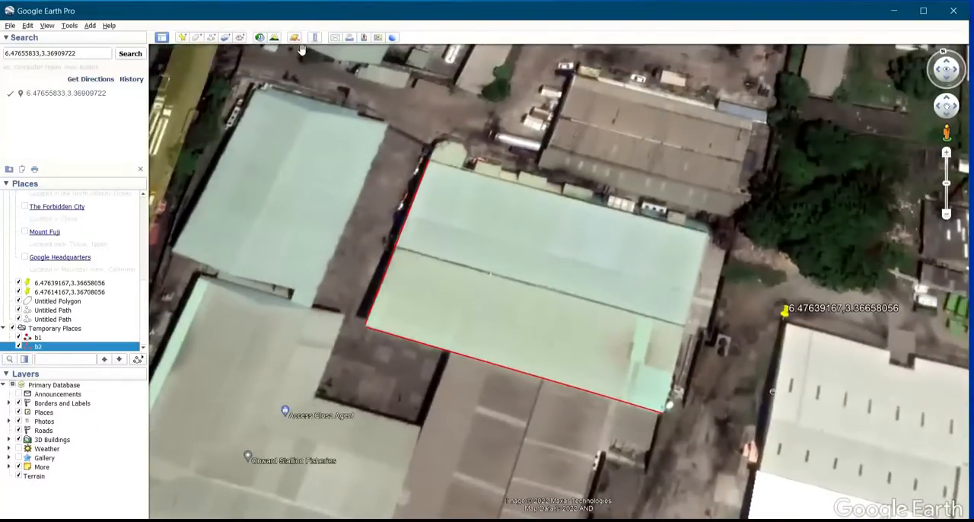
Start a map image export of the wider building area and remove the title and description, legend, scale and compass from the map
{"action": "scroll", "coordinate": [333, 47], "scroll_direction": "down", "scroll_amount": 3}
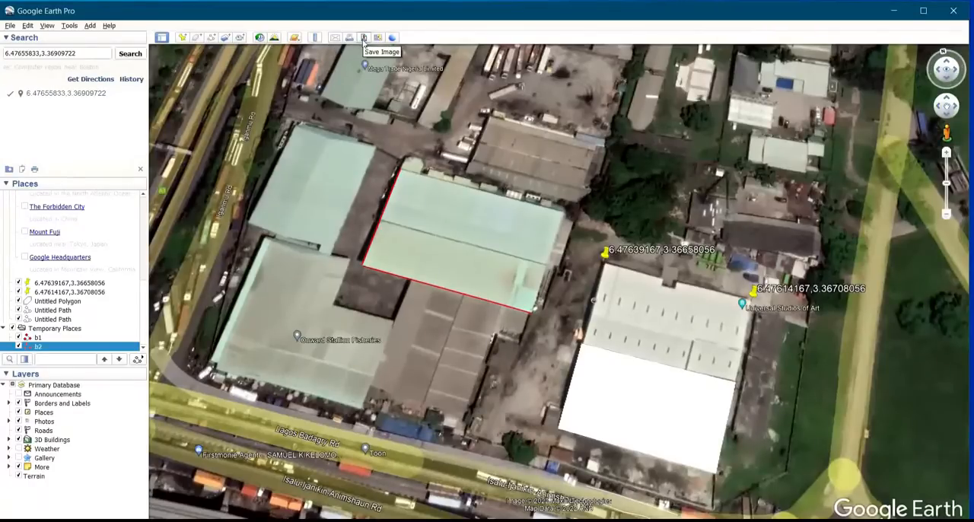
{"action": "left_click", "coordinate": [363, 37]}
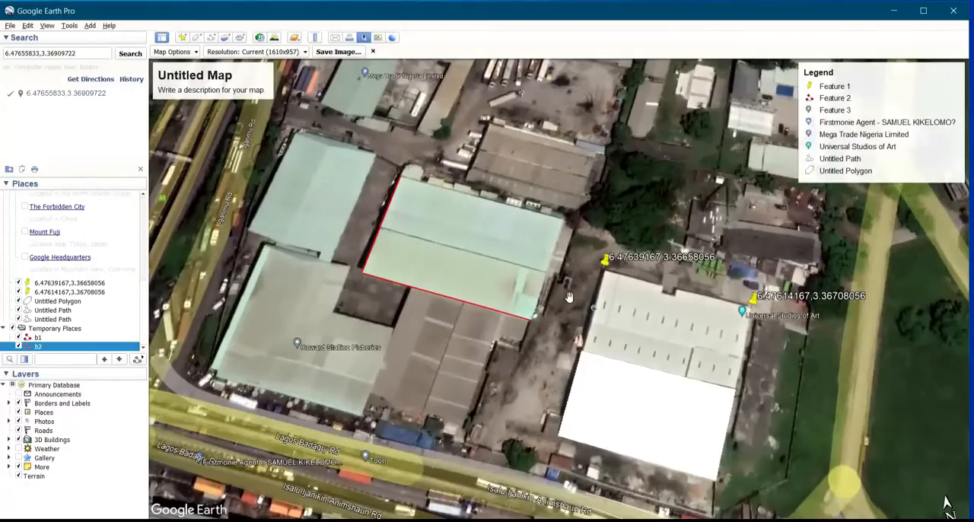
{"action": "left_click", "coordinate": [173, 52]}
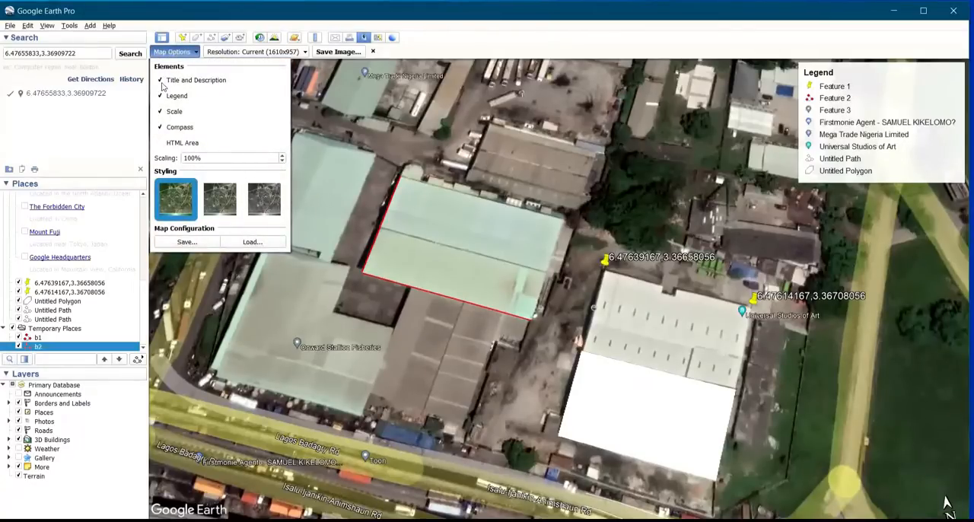
{"action": "left_click", "coordinate": [160, 129]}
{"action": "left_click", "coordinate": [160, 129]}
{"action": "left_click", "coordinate": [160, 128]}
{"action": "left_click", "coordinate": [161, 96]}
{"action": "left_click", "coordinate": [163, 97]}
{"action": "left_click", "coordinate": [162, 97]}
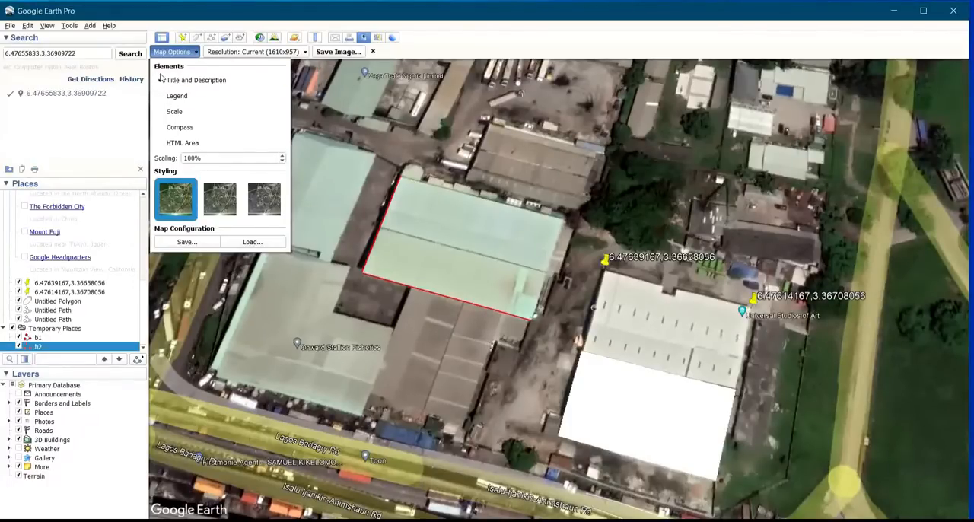
Switch the exported map's title and description element on and off again
{"action": "left_click", "coordinate": [162, 79]}
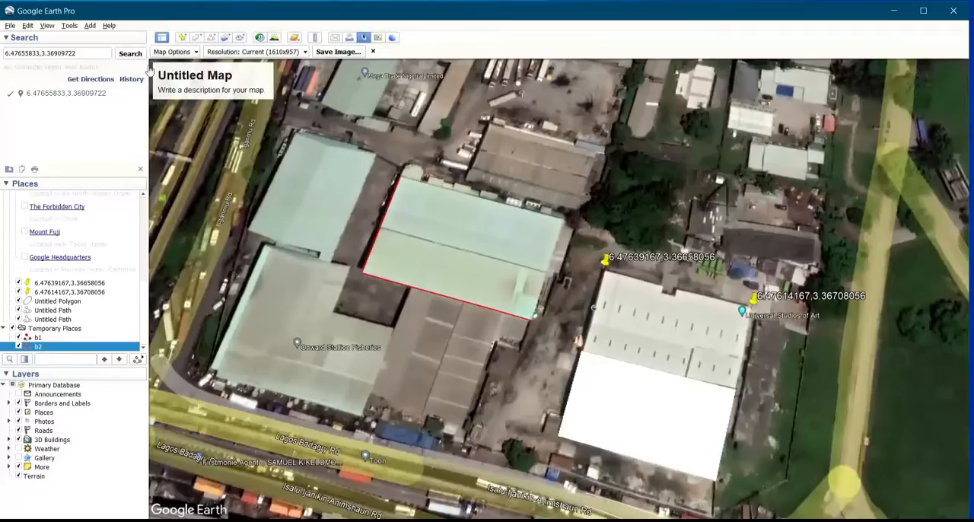
{"action": "left_click", "coordinate": [186, 51]}
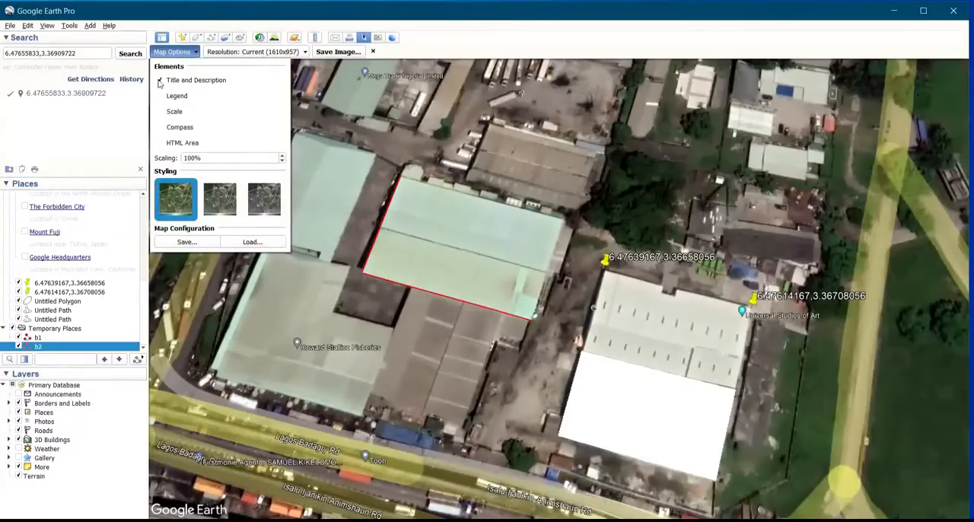
{"action": "left_click", "coordinate": [154, 80]}
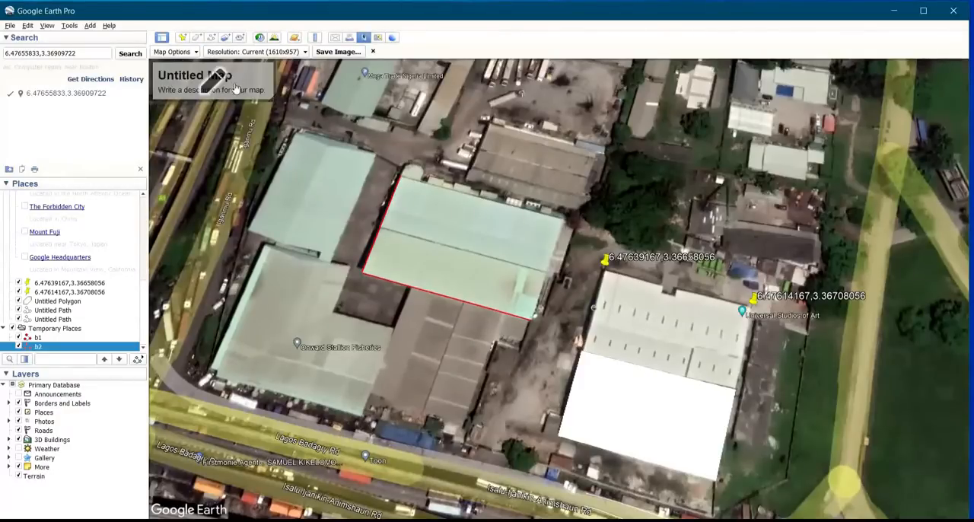
{"action": "left_click", "coordinate": [175, 51]}
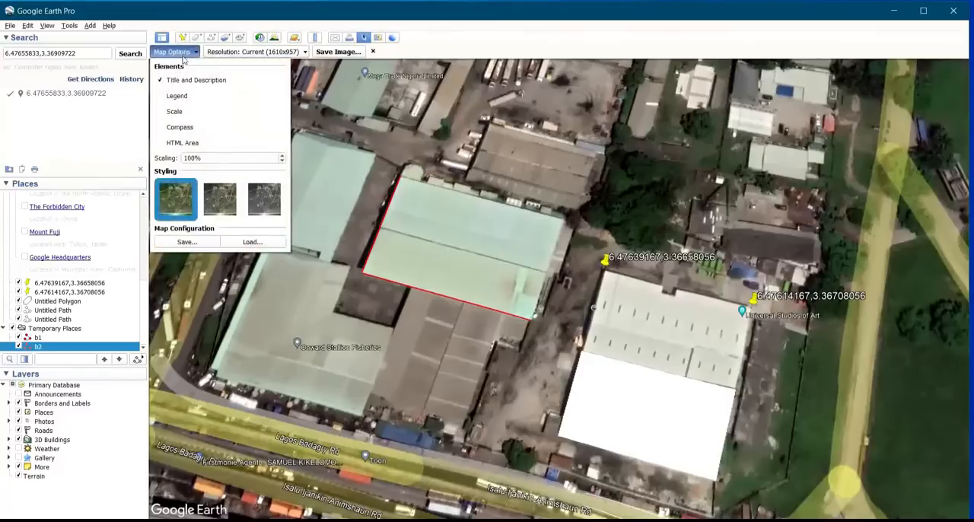
{"action": "left_click", "coordinate": [161, 80]}
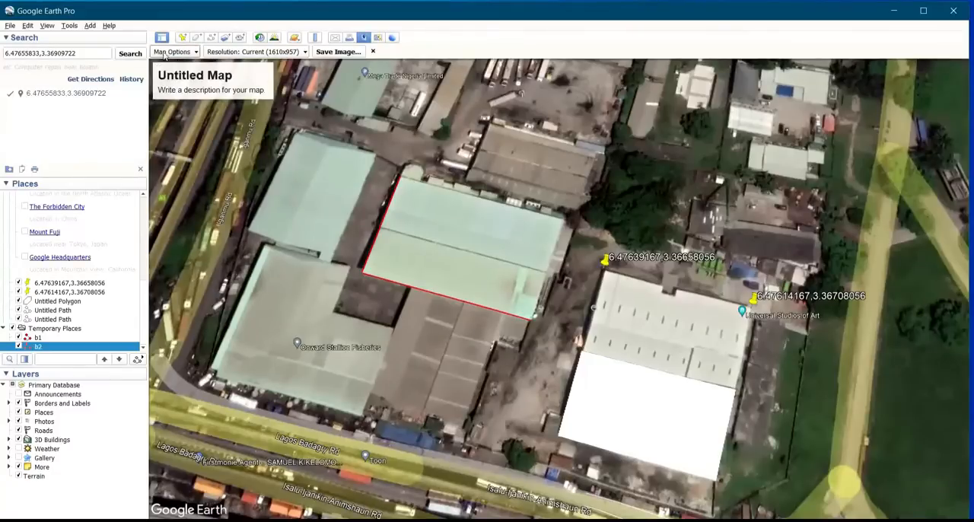
{"action": "left_click", "coordinate": [167, 52]}
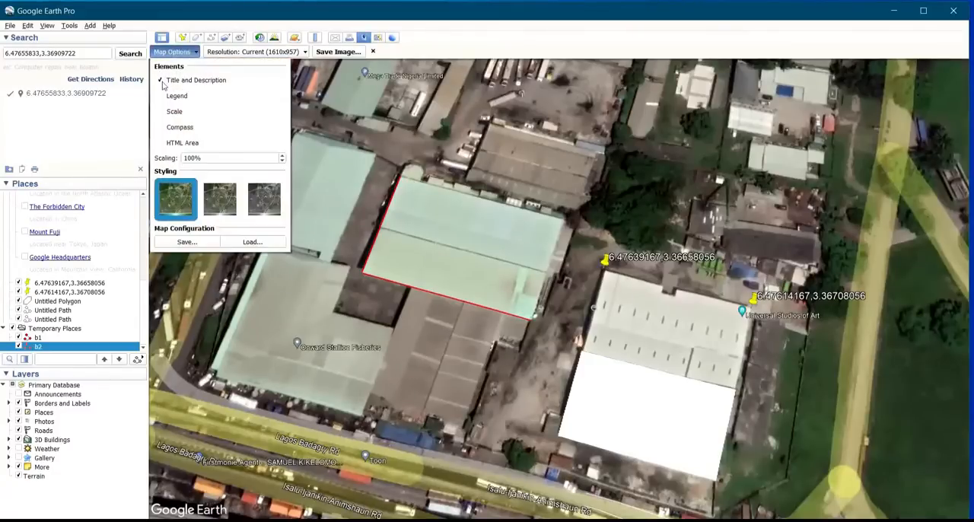
{"action": "left_click", "coordinate": [190, 53]}
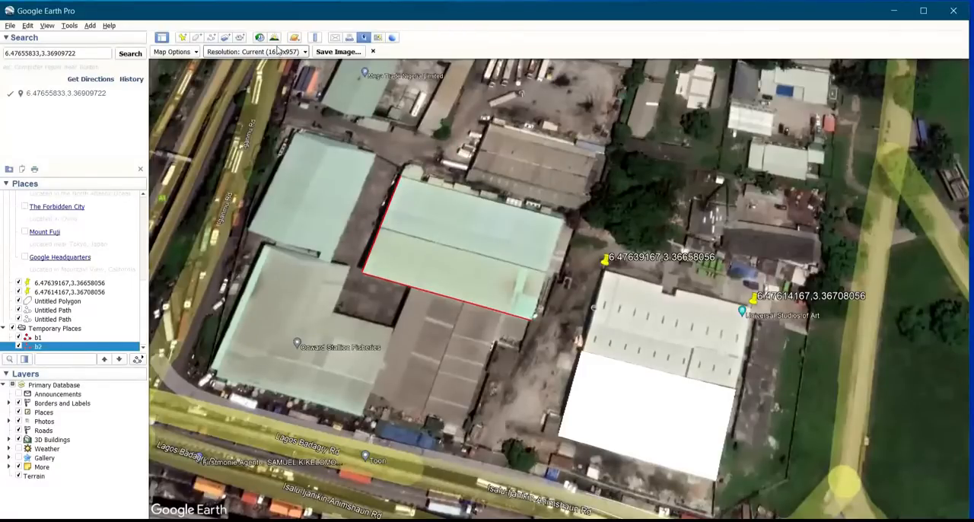
Set the image resolution to Maximum (4800x2853) and save the map as a JPEG image named earth on the Desktop
{"action": "left_click", "coordinate": [274, 52]}
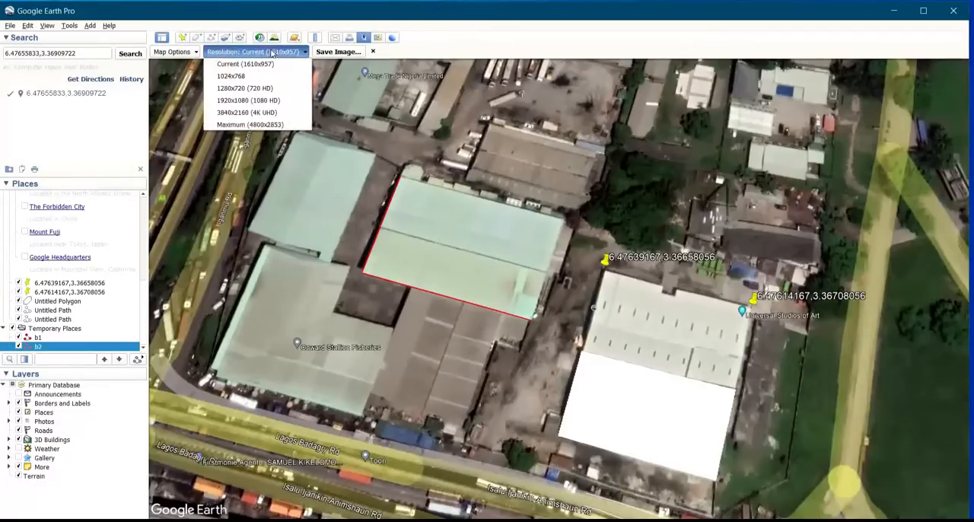
{"action": "left_click", "coordinate": [294, 126]}
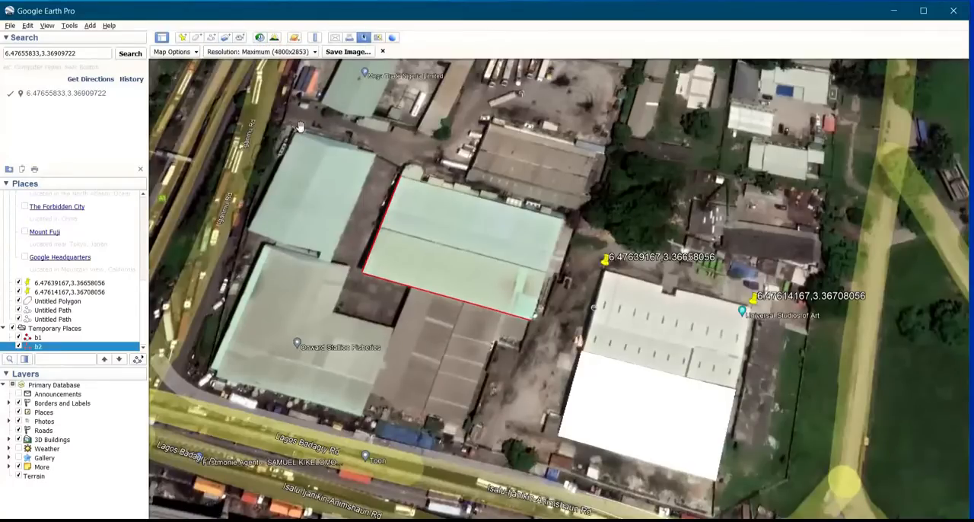
{"action": "left_click", "coordinate": [353, 51]}
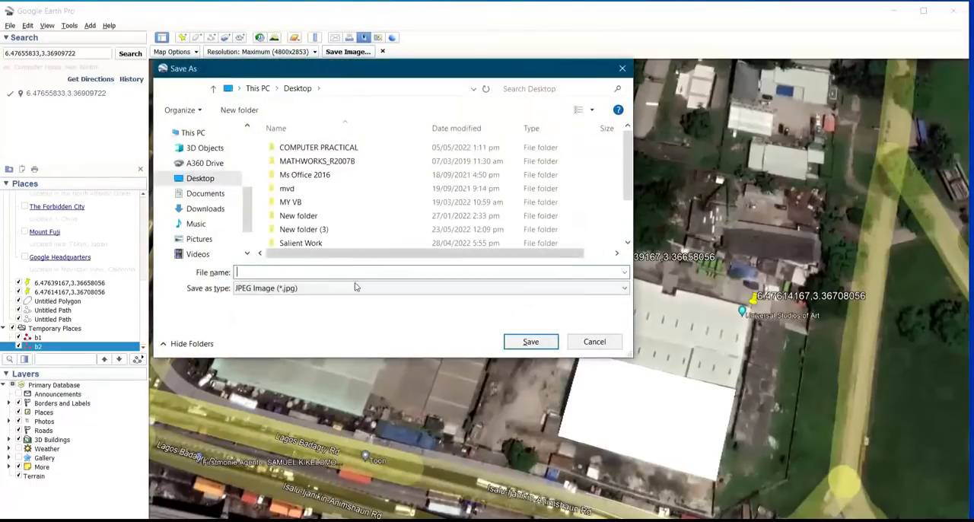
{"action": "left_click", "coordinate": [354, 294]}
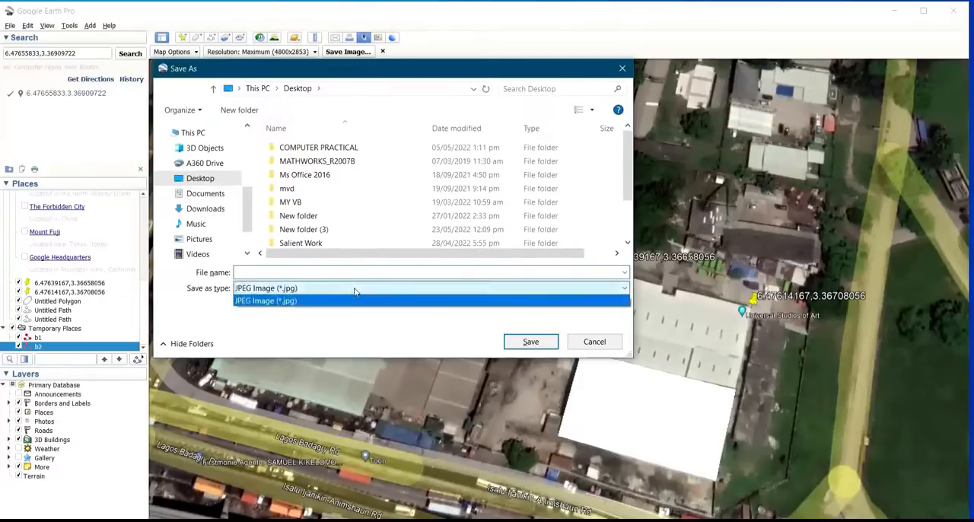
{"action": "left_click", "coordinate": [354, 299]}
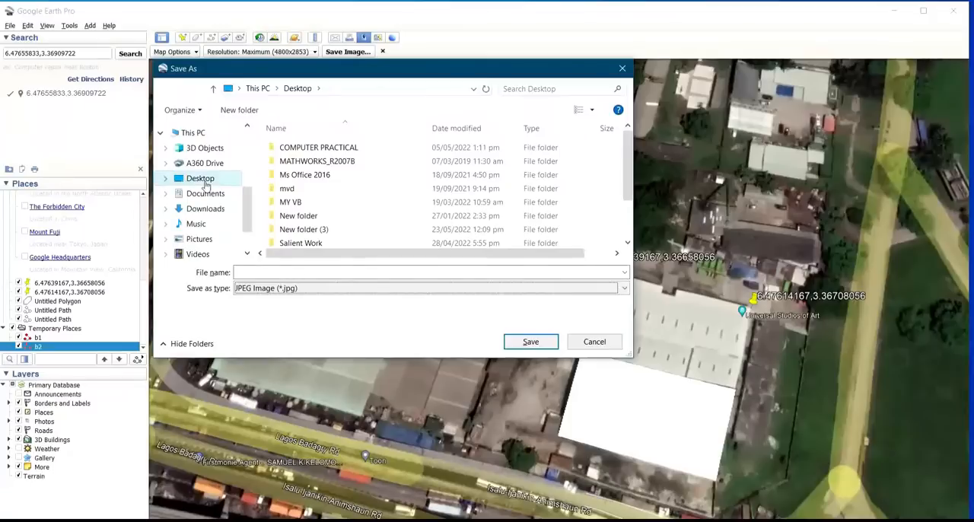
{"action": "left_click", "coordinate": [269, 273]}
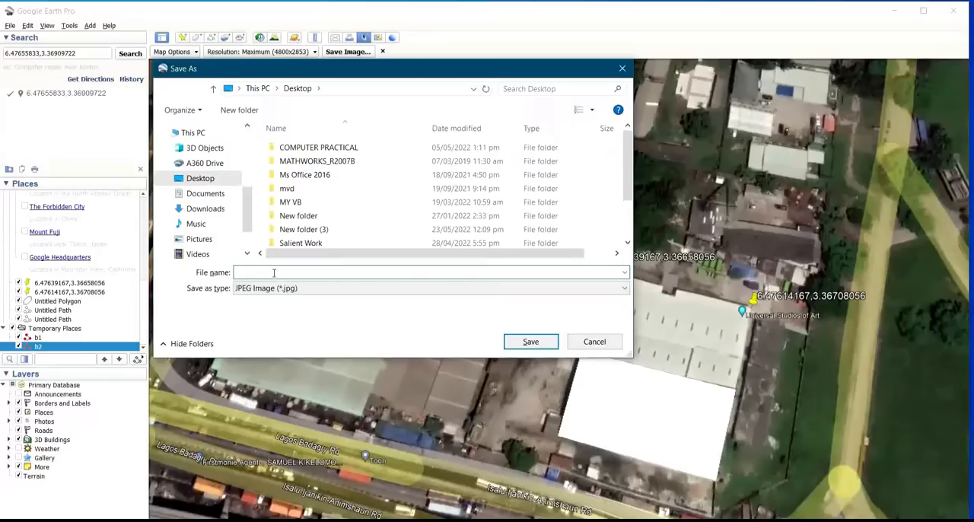
{"action": "type", "text": "earth"}
{"action": "left_click", "coordinate": [531, 341]}
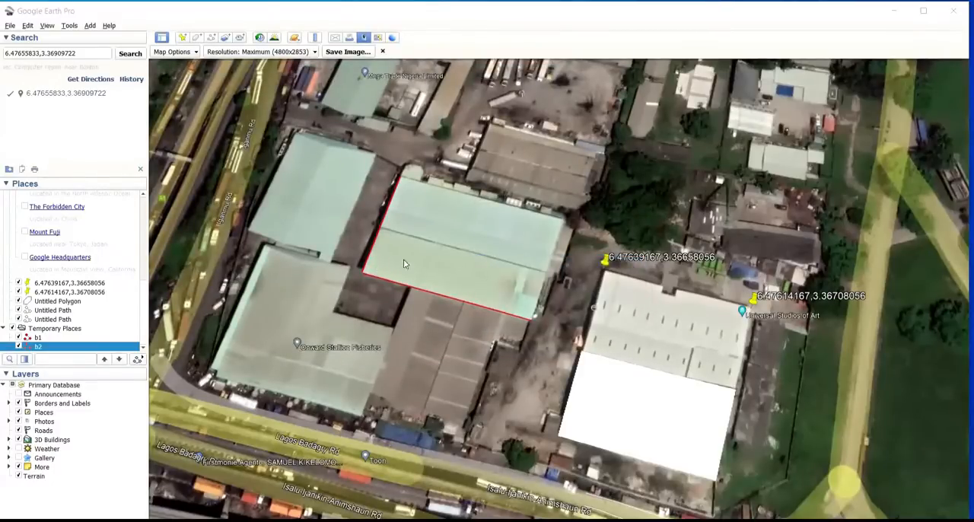
View the saved earth image from the desktop, return to Google Earth Pro and close the image export
{"action": "left_click", "coordinate": [894, 10]}
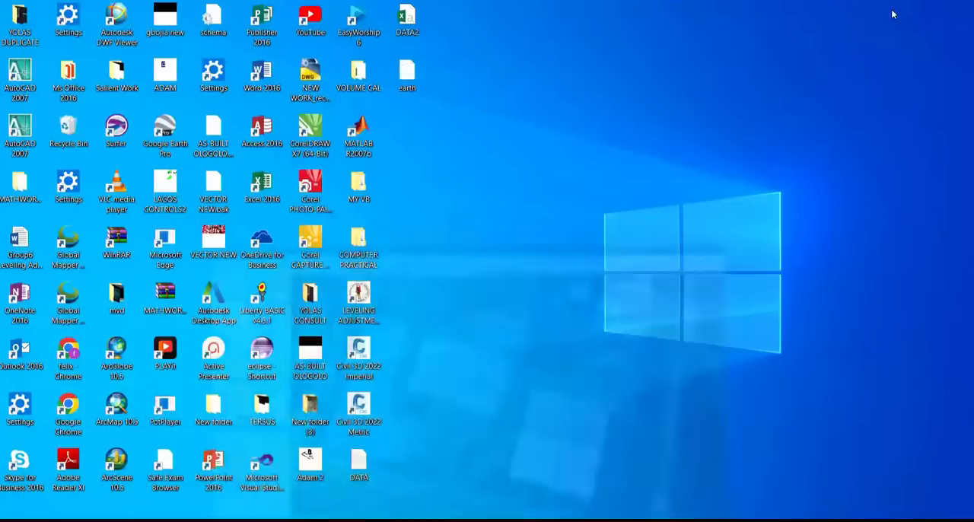
{"action": "left_click", "coordinate": [414, 67]}
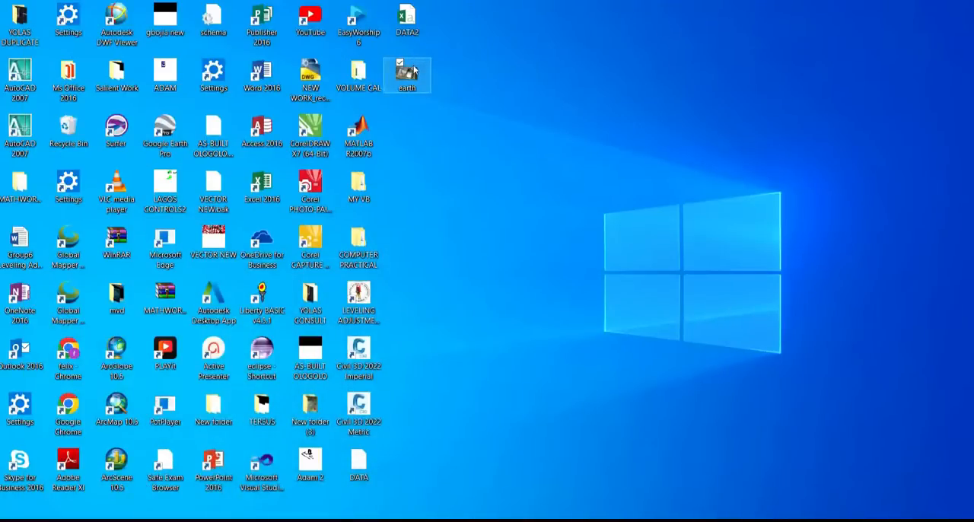
{"action": "double_click", "coordinate": [418, 76]}
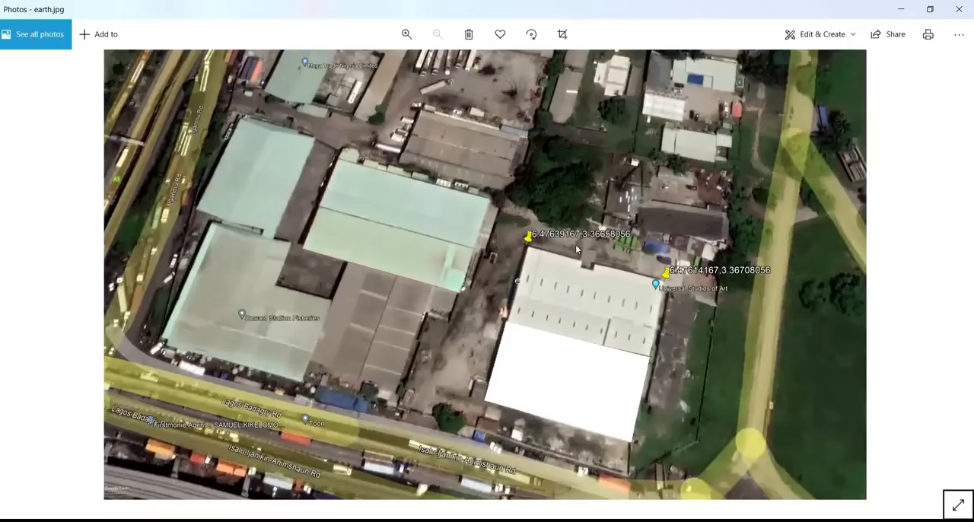
{"action": "left_click", "coordinate": [901, 9]}
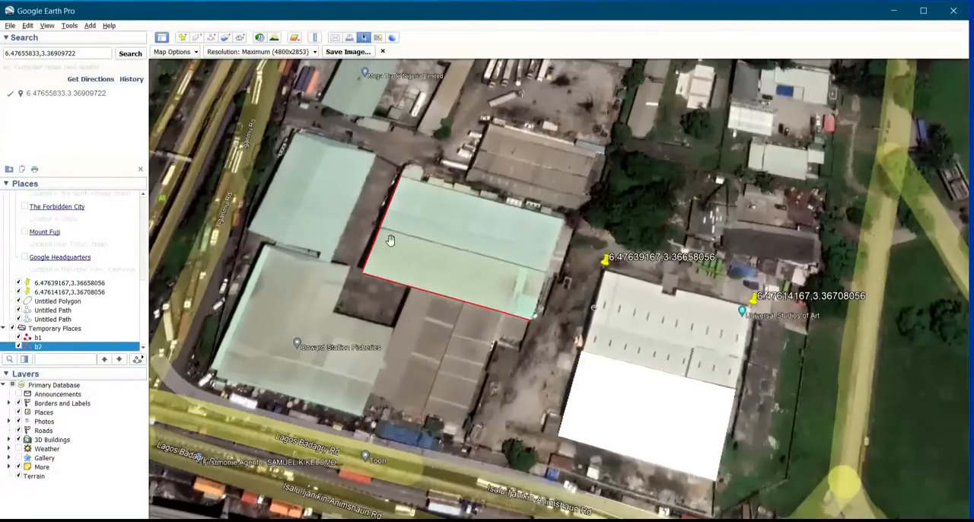
{"action": "left_click", "coordinate": [382, 51]}
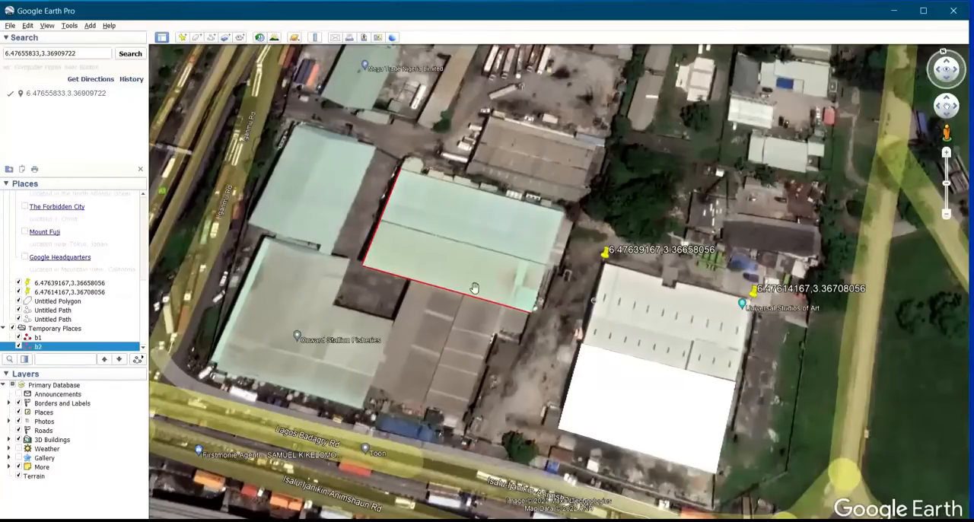
Hide the saved ruler lines b1 and b2 in Temporary Places
{"action": "left_click", "coordinate": [18, 339]}
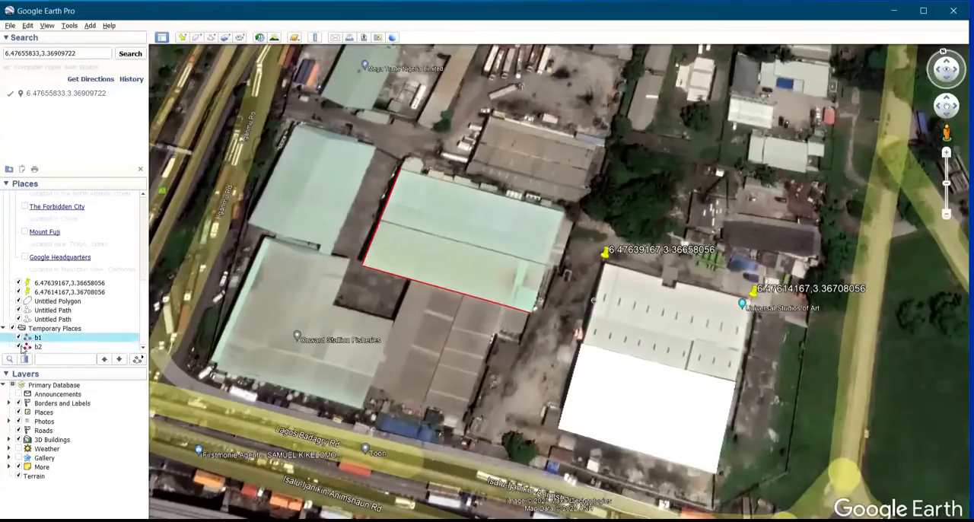
{"action": "left_click", "coordinate": [21, 347]}
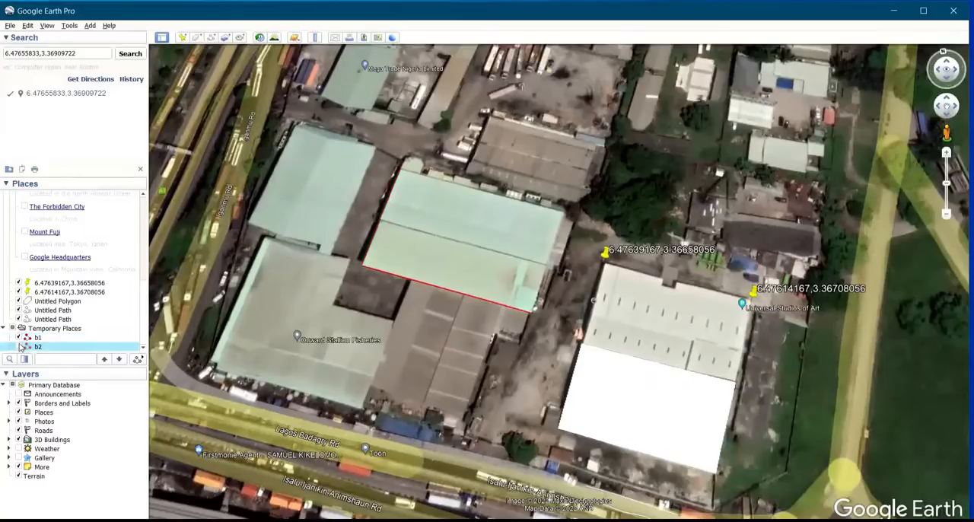
{"action": "left_click", "coordinate": [20, 338]}
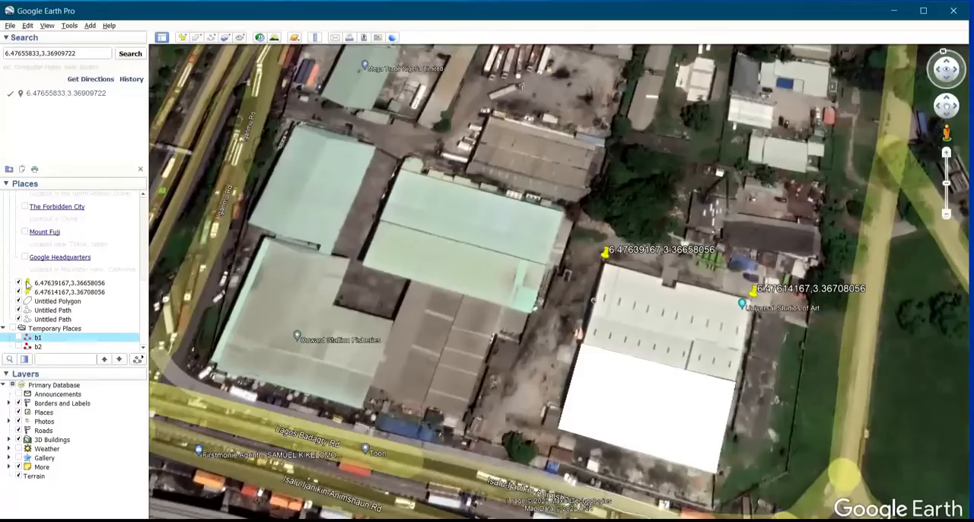
Switch the placemark 6.47639167,3.36658056 off and on again, and hide the placemark 6.47614167,3.36708056
{"action": "left_click", "coordinate": [19, 283]}
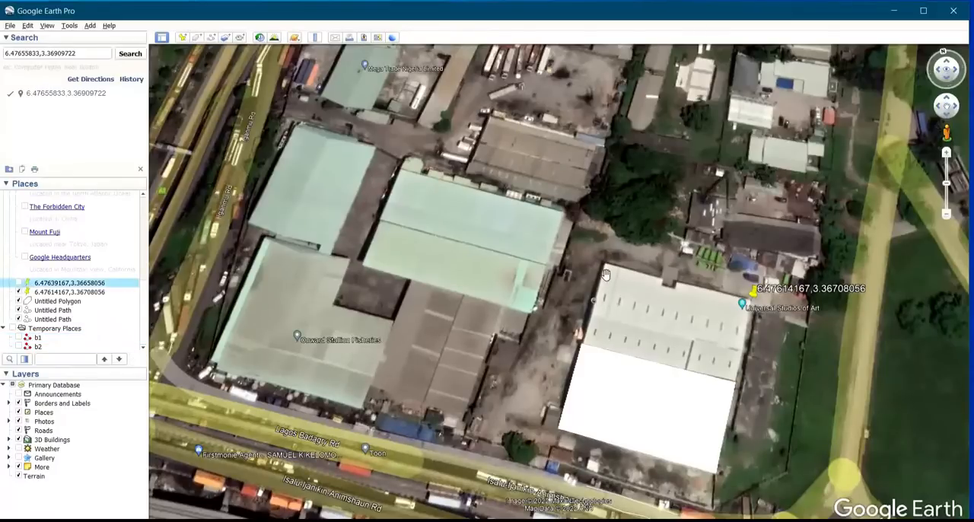
{"action": "left_click", "coordinate": [19, 284]}
{"action": "left_click", "coordinate": [19, 292]}
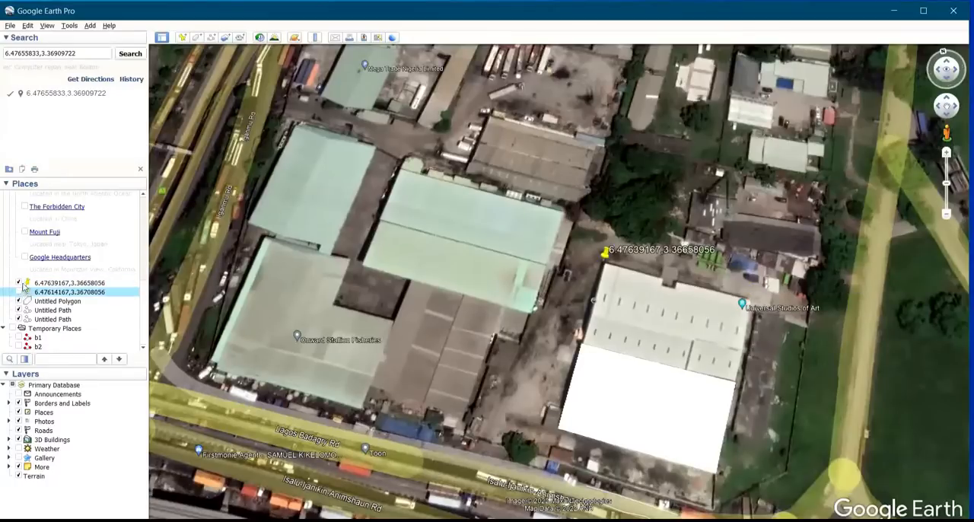
Hide the placemark 6.47639167,3.36658056 and the Untitled Polygon covering the white warehouse roof
{"action": "left_click", "coordinate": [16, 276]}
{"action": "left_click", "coordinate": [26, 283]}
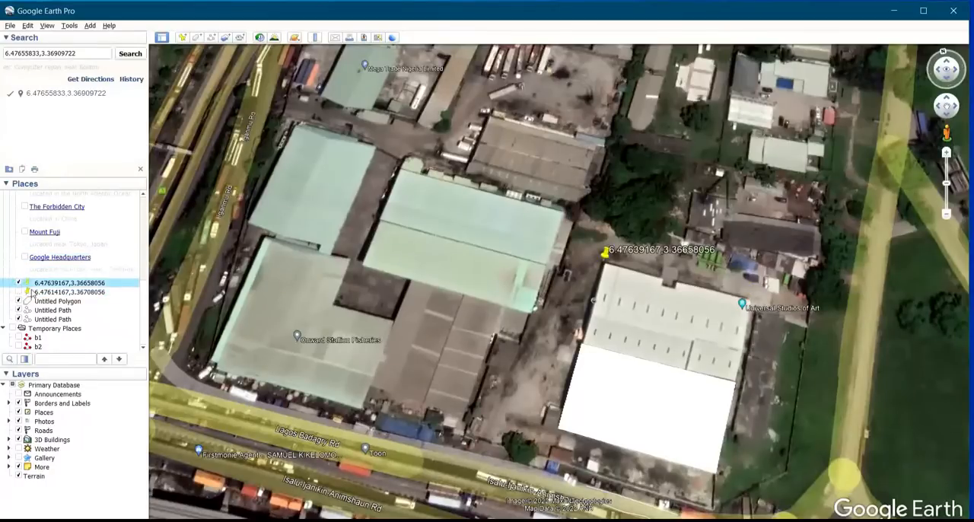
{"action": "left_click", "coordinate": [20, 283]}
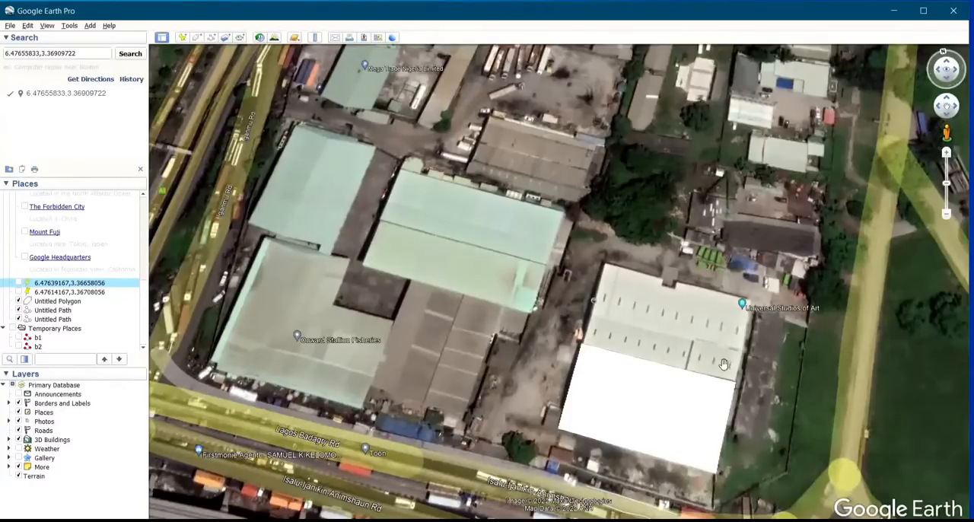
{"action": "left_click", "coordinate": [18, 302]}
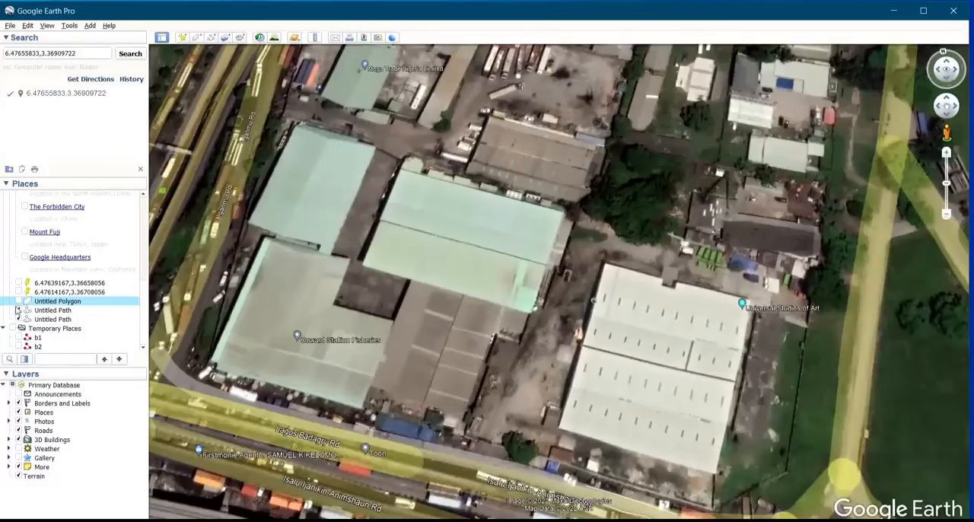
Hide both Untitled Path lines drawn on the road south of the white warehouse
{"action": "scroll", "coordinate": [513, 356], "scroll_direction": "down", "scroll_amount": 1}
{"action": "scroll", "coordinate": [582, 445], "scroll_direction": "down", "scroll_amount": 1}
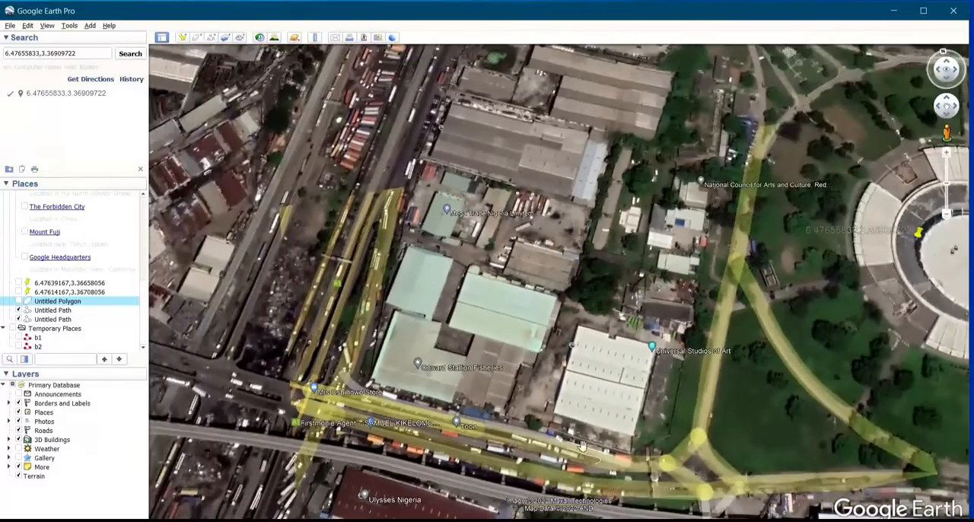
{"action": "scroll", "coordinate": [582, 445], "scroll_direction": "down", "scroll_amount": 1}
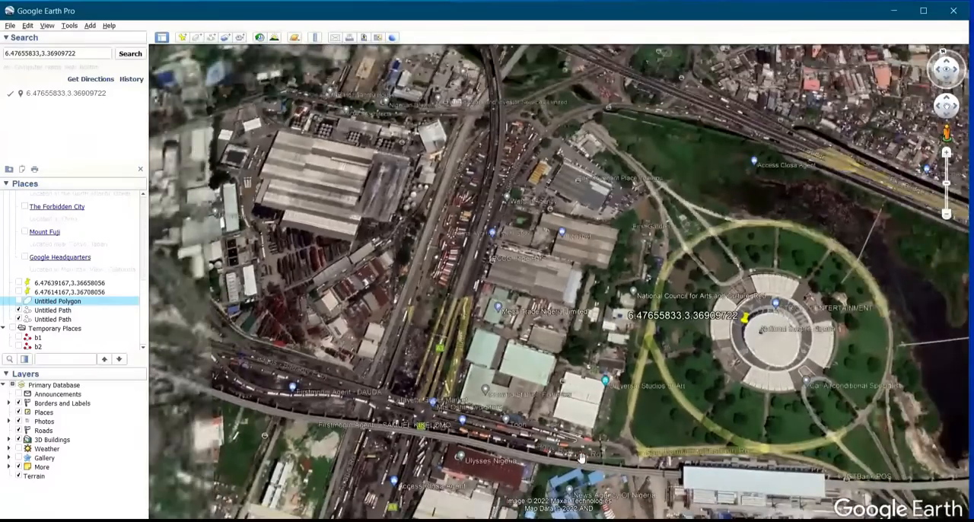
{"action": "scroll", "coordinate": [581, 457], "scroll_direction": "up", "scroll_amount": 2}
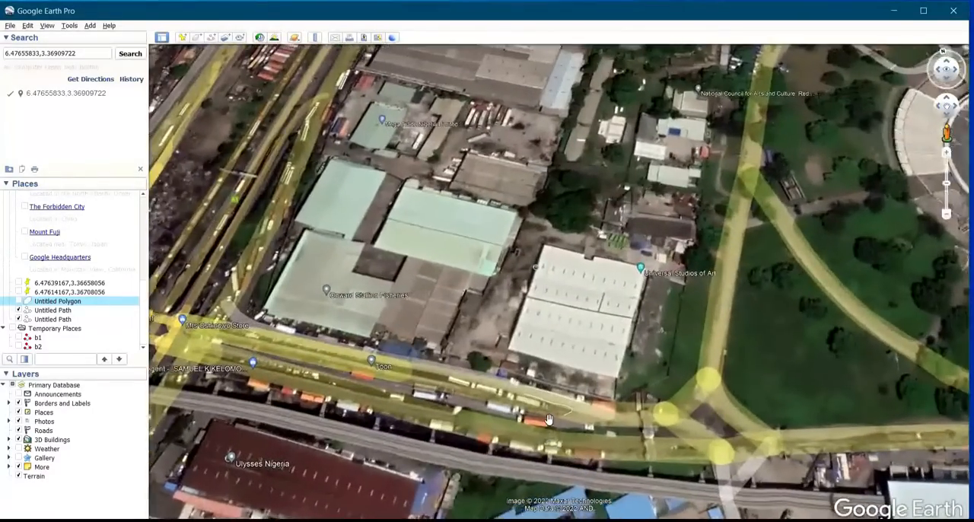
{"action": "scroll", "coordinate": [548, 419], "scroll_direction": "up", "scroll_amount": 3}
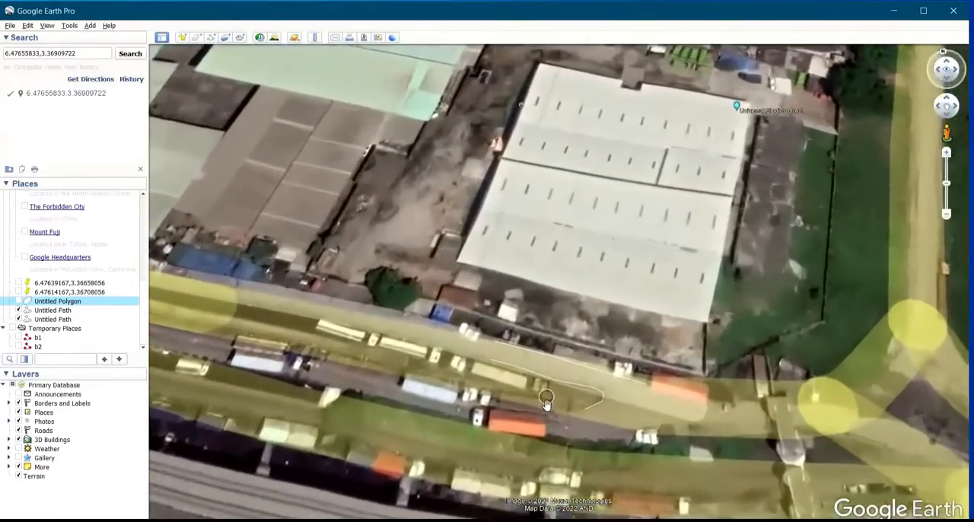
{"action": "scroll", "coordinate": [547, 403], "scroll_direction": "up", "scroll_amount": 2}
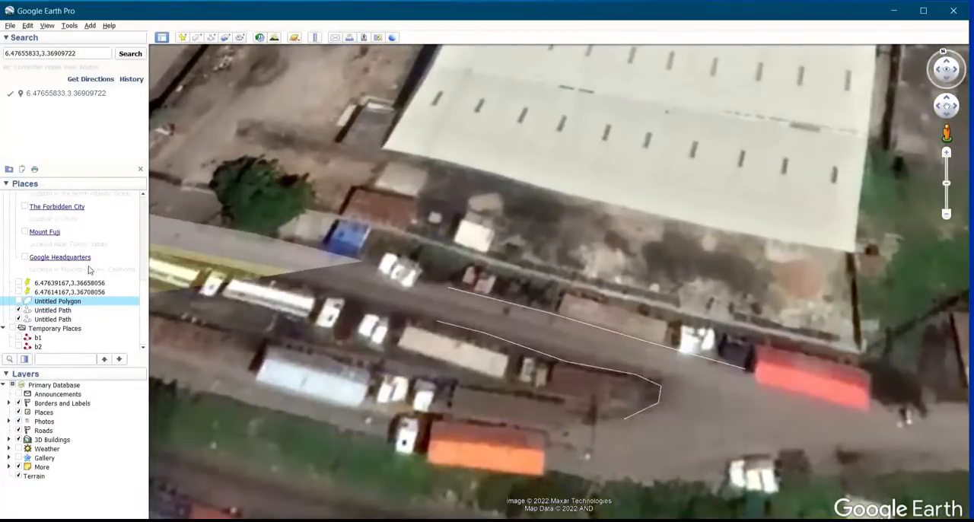
{"action": "left_click", "coordinate": [19, 310]}
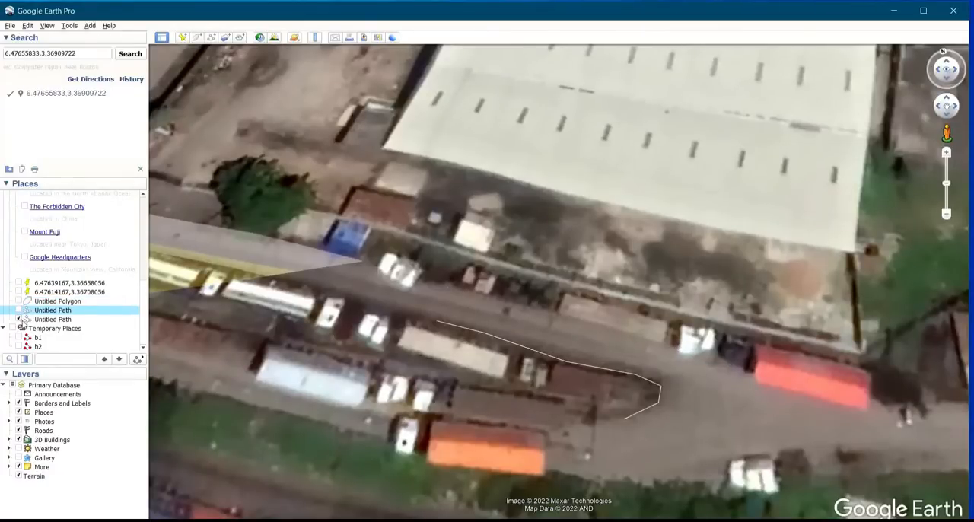
{"action": "left_click", "coordinate": [22, 319]}
{"action": "left_click", "coordinate": [19, 320]}
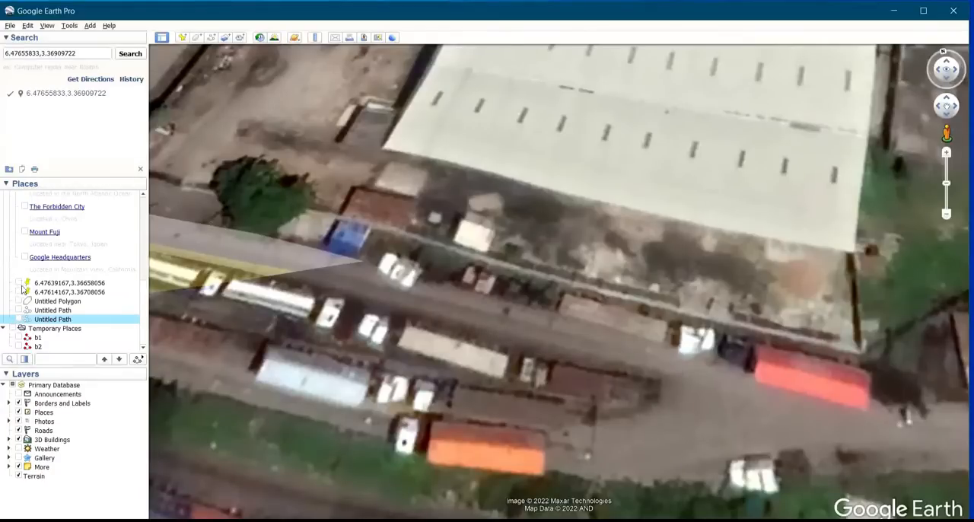
Examine the warehouse roofs around Onward Stallion Fisheries, west of the National theatre Nigeria
{"action": "scroll", "coordinate": [652, 227], "scroll_direction": "down", "scroll_amount": 5}
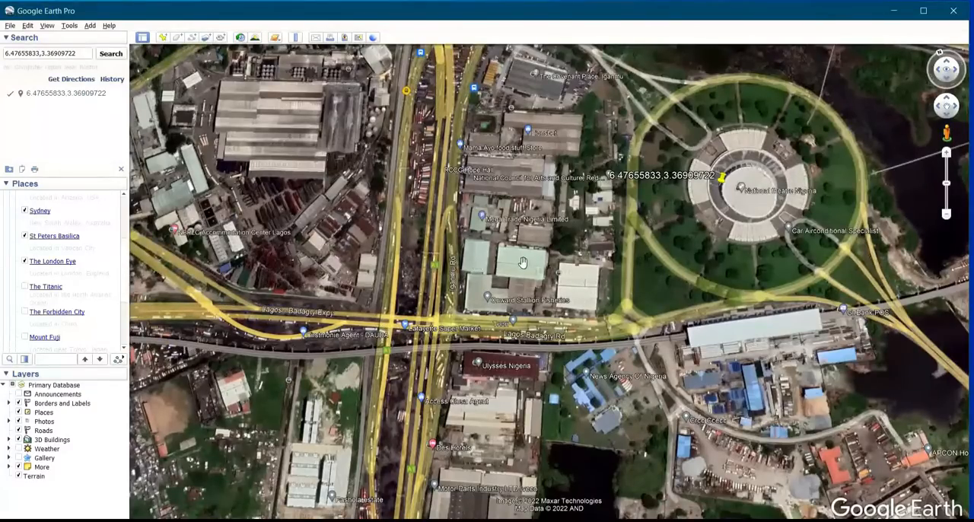
{"action": "scroll", "coordinate": [522, 270], "scroll_direction": "up", "scroll_amount": 3}
{"action": "scroll", "coordinate": [522, 272], "scroll_direction": "up", "scroll_amount": 2}
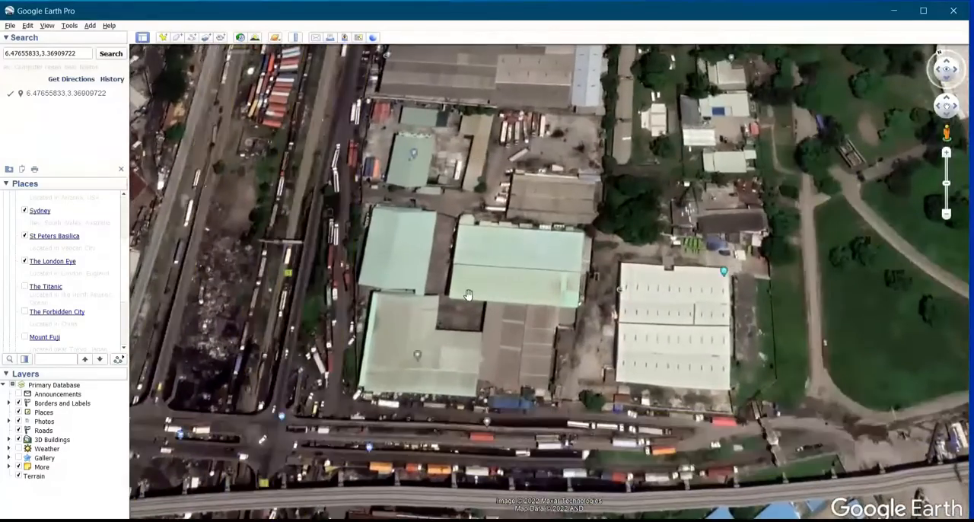
{"action": "scroll", "coordinate": [469, 294], "scroll_direction": "up", "scroll_amount": 2}
{"action": "scroll", "coordinate": [464, 292], "scroll_direction": "up", "scroll_amount": 3}
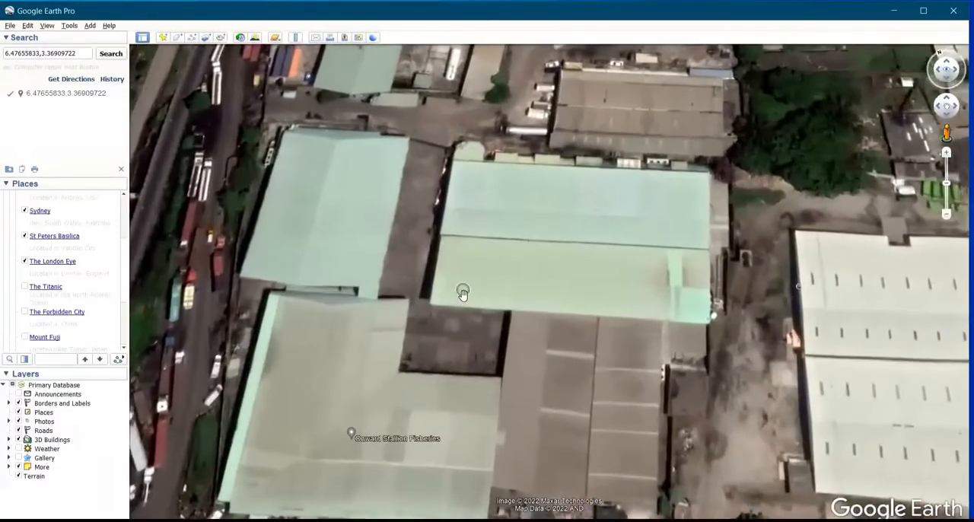
{"action": "middle_click_drag", "start_coordinate": [386, 284], "coordinate": [414, 233]}
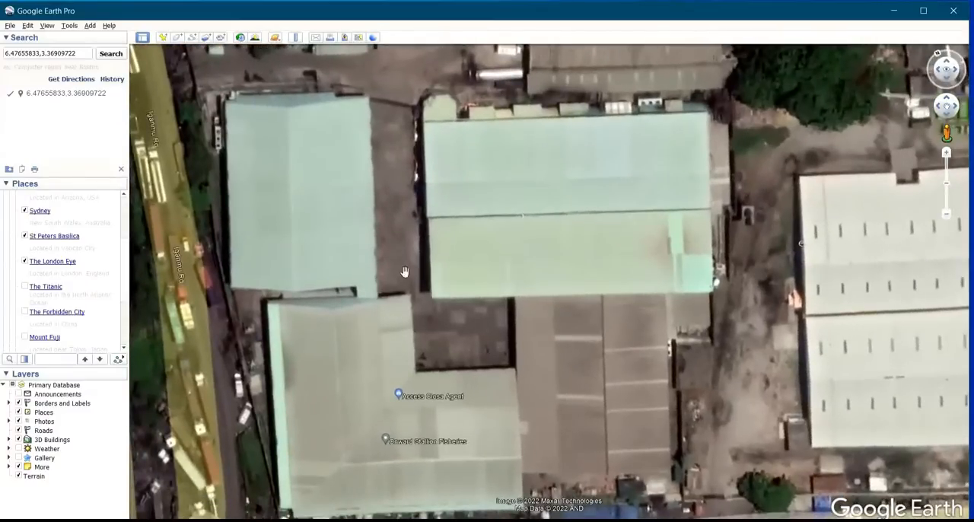
{"action": "scroll", "coordinate": [403, 300], "scroll_direction": "down", "scroll_amount": 2}
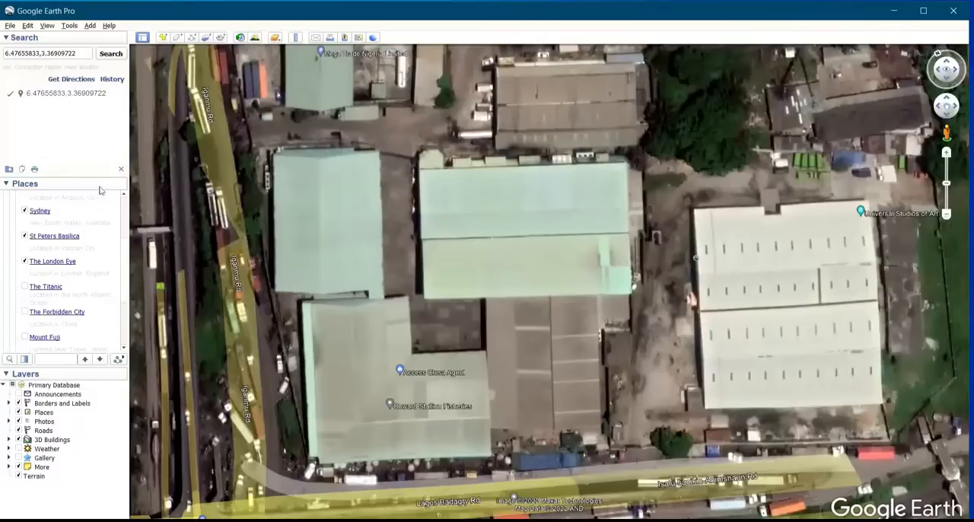
Turn on historical imagery while in full screen and return to the normal window view
{"action": "left_click", "coordinate": [47, 25]}
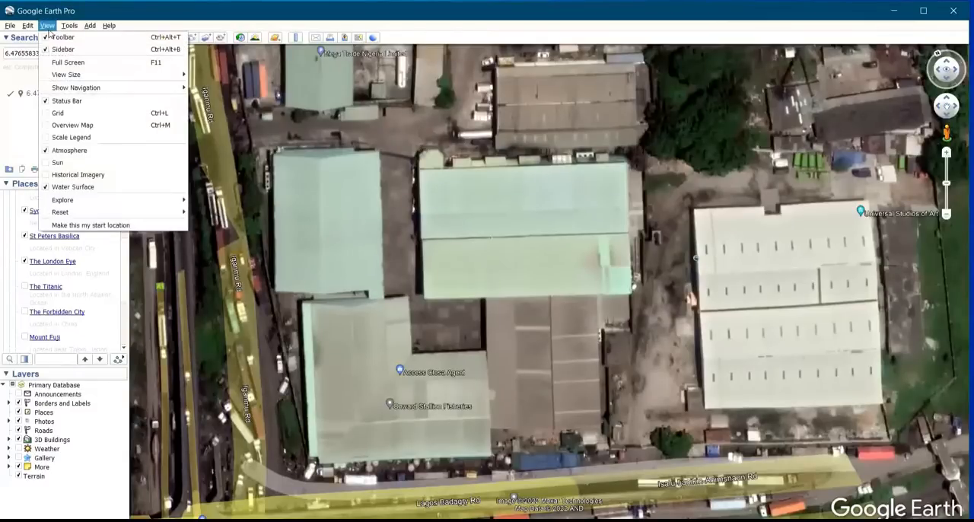
{"action": "left_click", "coordinate": [82, 62]}
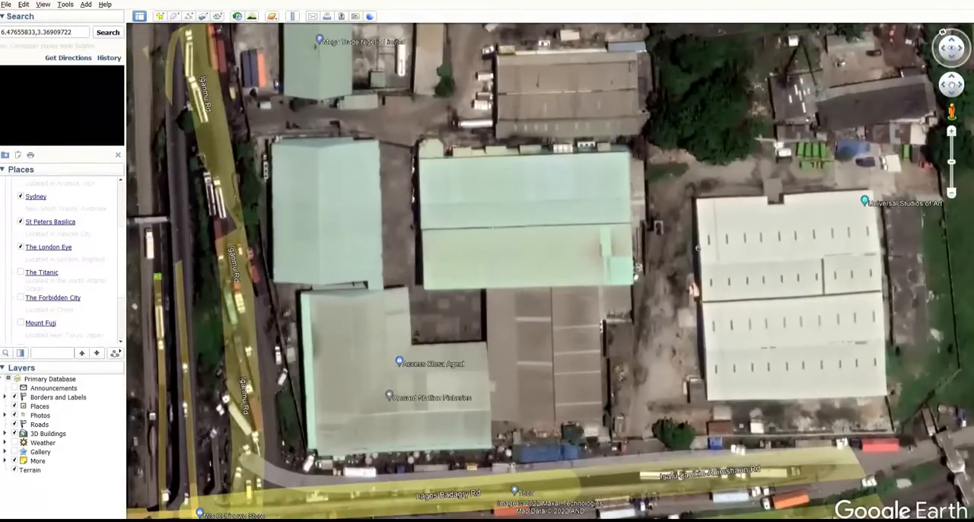
{"action": "left_click", "coordinate": [237, 16]}
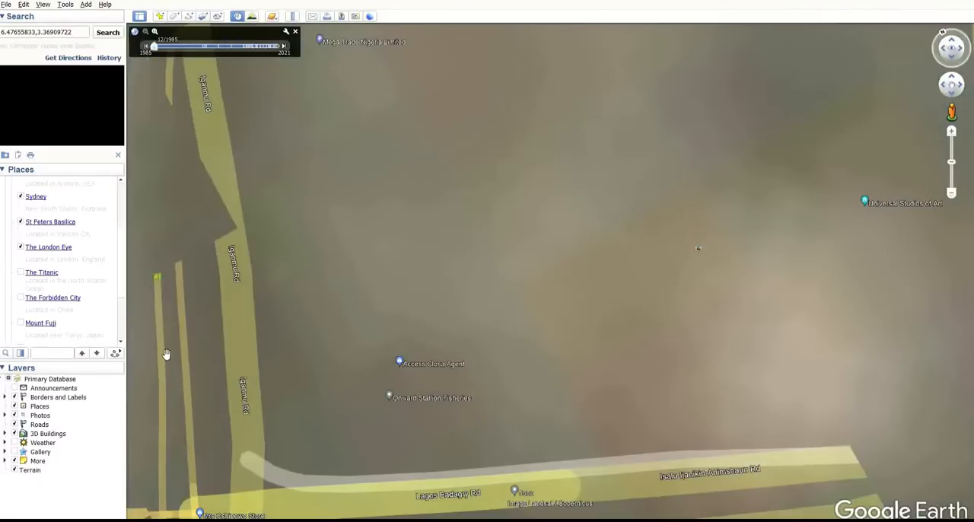
{"action": "left_click", "coordinate": [44, 5]}
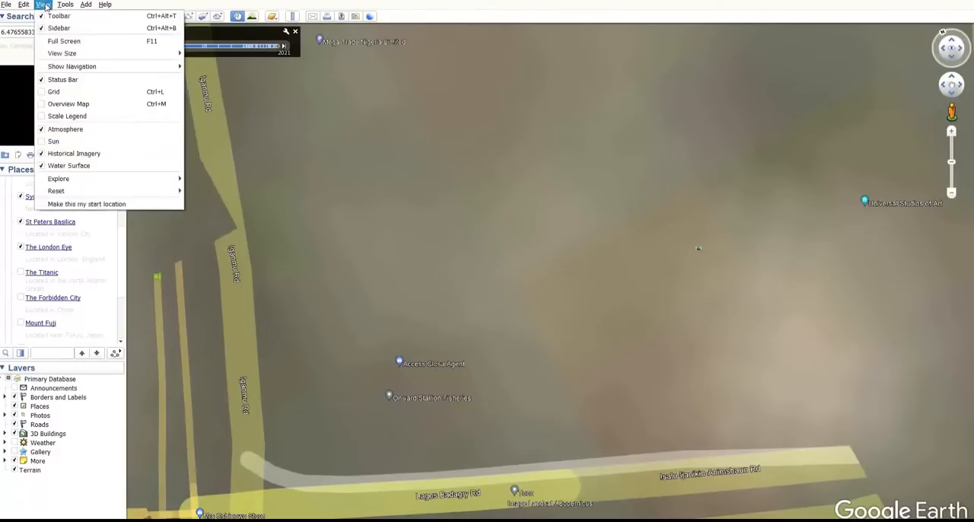
{"action": "left_click", "coordinate": [58, 45]}
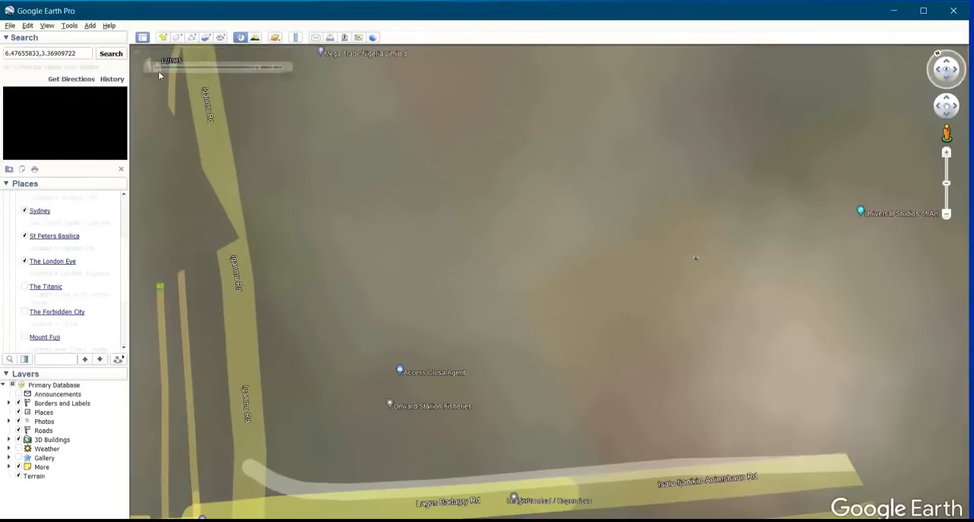
Set the historical imagery date to 11/2021, inspect the area around the warehouses and theatre, and return to current imagery
{"action": "left_click_drag", "start_coordinate": [157, 68], "coordinate": [292, 78]}
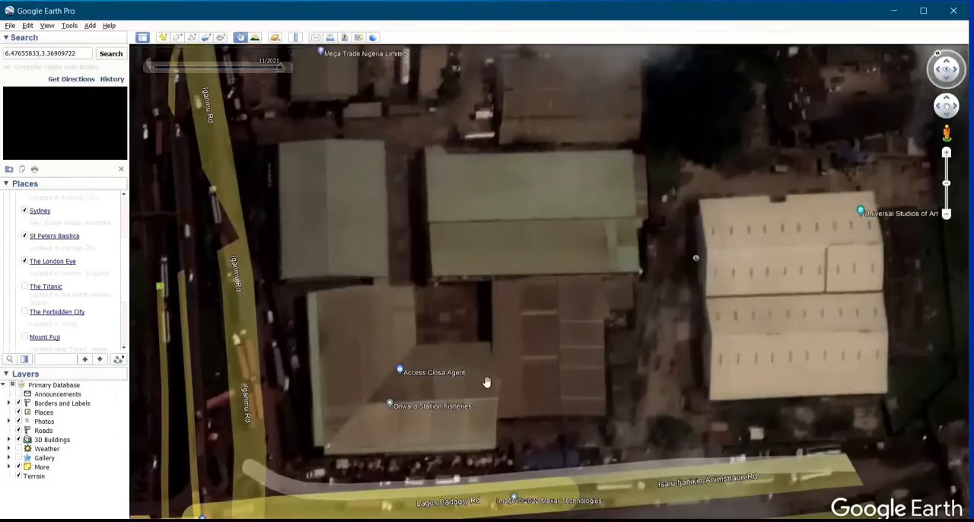
{"action": "scroll", "coordinate": [493, 308], "scroll_direction": "down", "scroll_amount": 1}
{"action": "scroll", "coordinate": [493, 313], "scroll_direction": "down", "scroll_amount": 3}
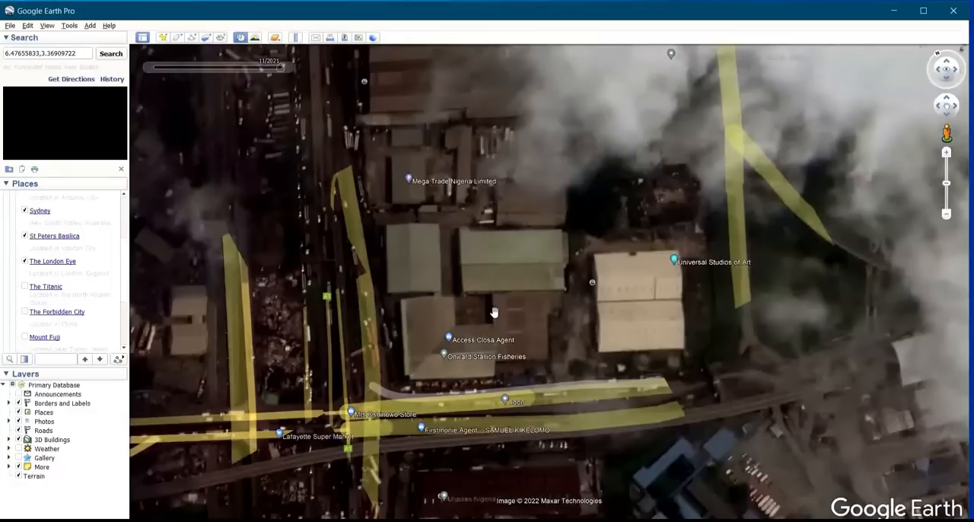
{"action": "scroll", "coordinate": [493, 313], "scroll_direction": "down", "scroll_amount": 1}
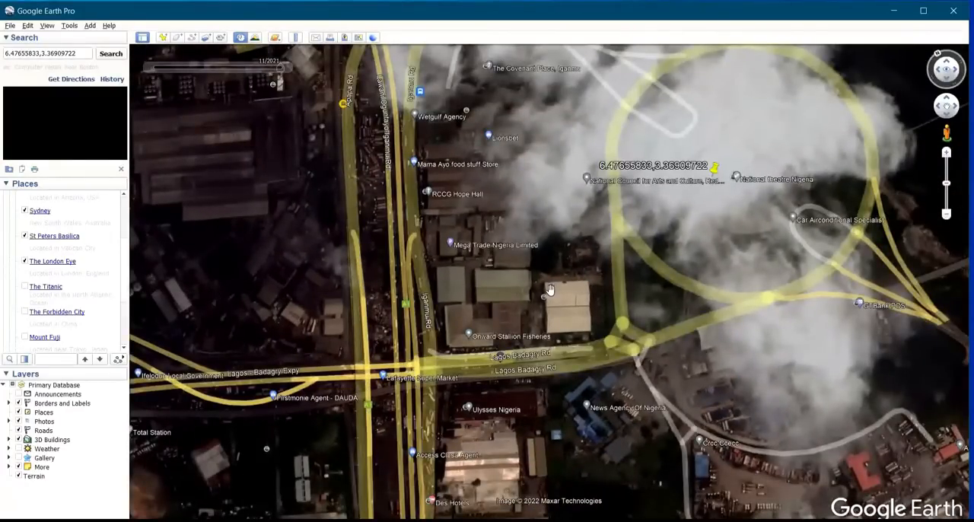
{"action": "scroll", "coordinate": [550, 289], "scroll_direction": "down", "scroll_amount": 1}
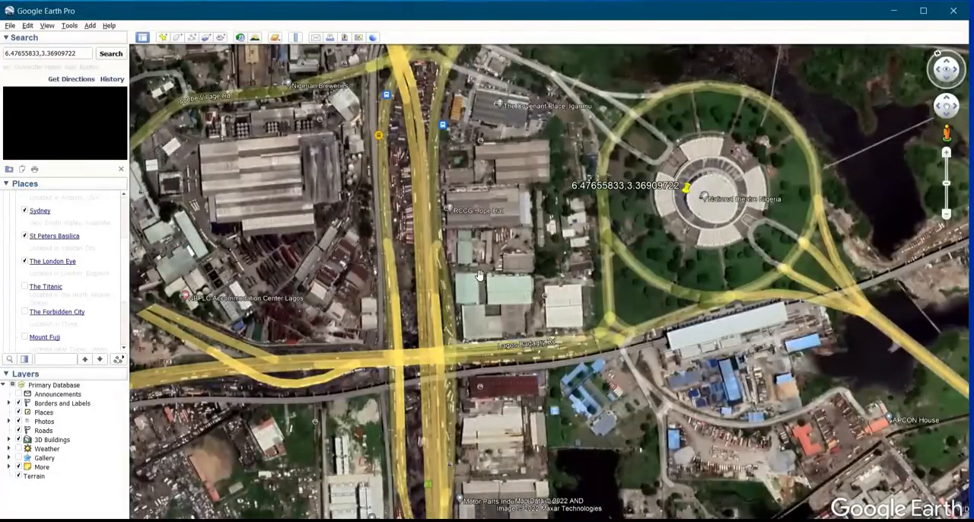
Enter Street View on the road just north of Universal Studios of Art, beside the theatre grounds
{"action": "scroll", "coordinate": [480, 276], "scroll_direction": "up", "scroll_amount": 2}
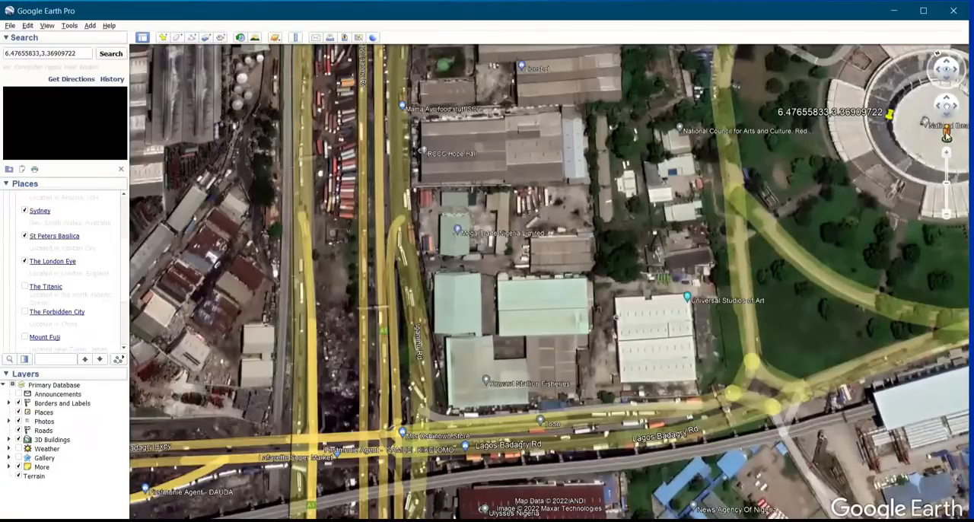
{"action": "left_click_drag", "start_coordinate": [947, 135], "coordinate": [717, 300]}
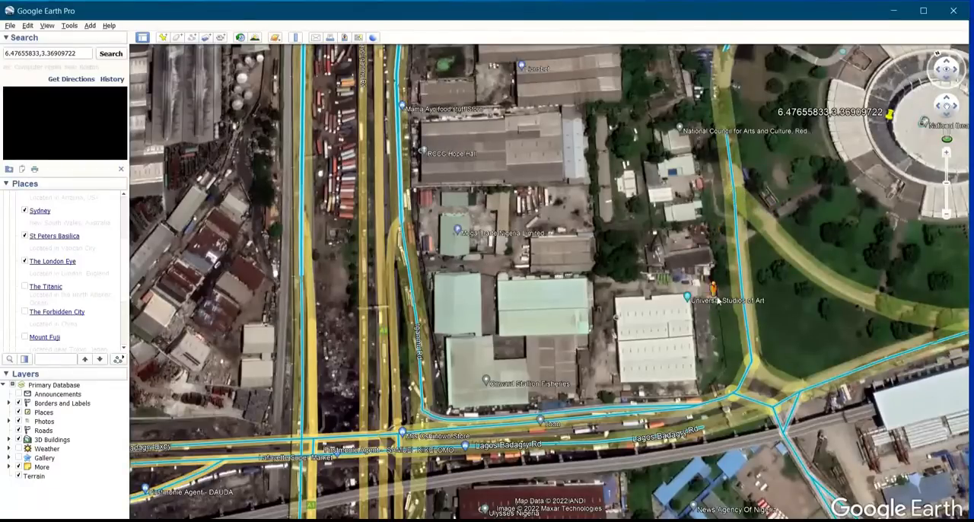
{"action": "mouse_move", "coordinate": [745, 265]}
{"action": "left_mouse_down"}
{"action": "mouse_move", "coordinate": [749, 229]}
{"action": "mouse_move", "coordinate": [746, 217]}
{"action": "mouse_move", "coordinate": [738, 223]}
{"action": "left_mouse_up"}
{"action": "mouse_move", "coordinate": [736, 221]}
{"action": "left_mouse_down"}
{"action": "mouse_move", "coordinate": [756, 202]}
{"action": "mouse_move", "coordinate": [738, 217]}
{"action": "left_mouse_up"}
{"action": "left_click_drag", "start_coordinate": [734, 221], "coordinate": [737, 220]}
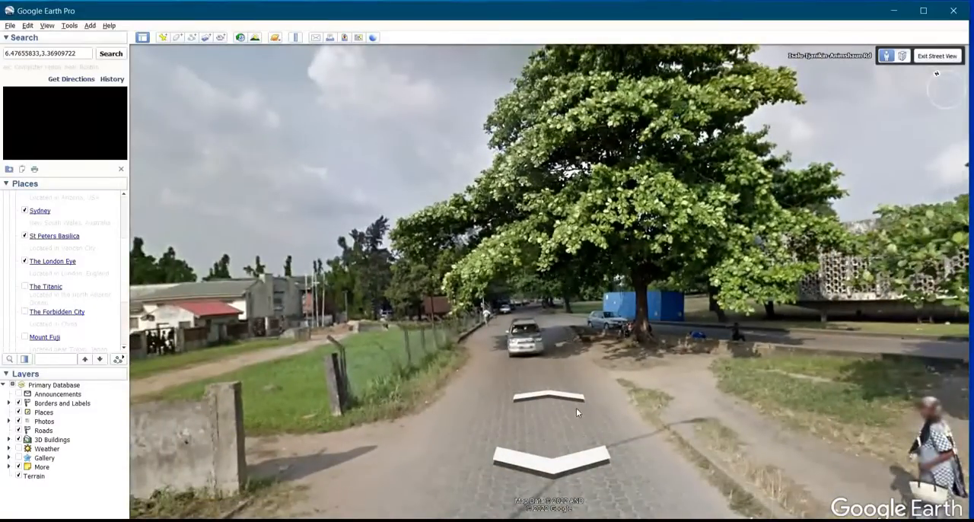
Advance along Isalu-Ijanikin-Animshaun Rd in Street View and turn to face the latticed concrete building
{"action": "left_click", "coordinate": [539, 369]}
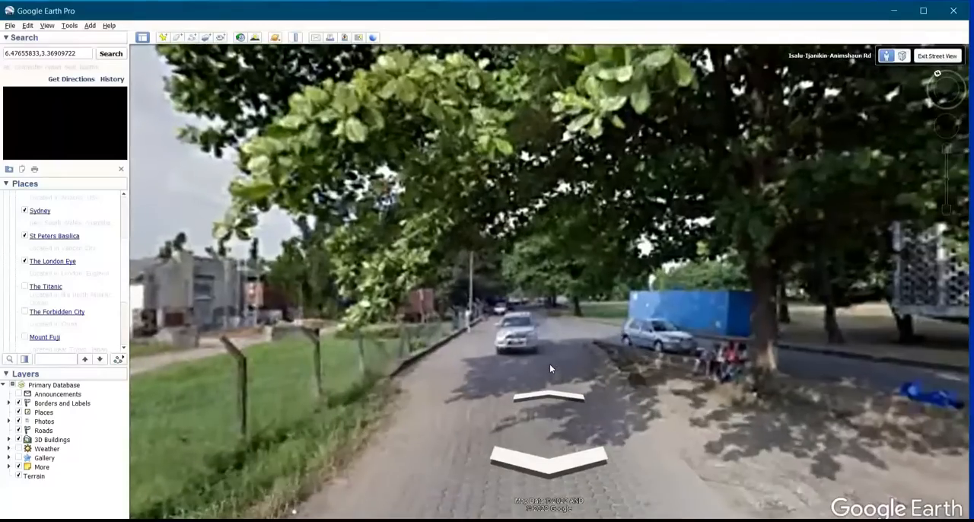
{"action": "left_click_drag", "start_coordinate": [532, 311], "coordinate": [421, 294]}
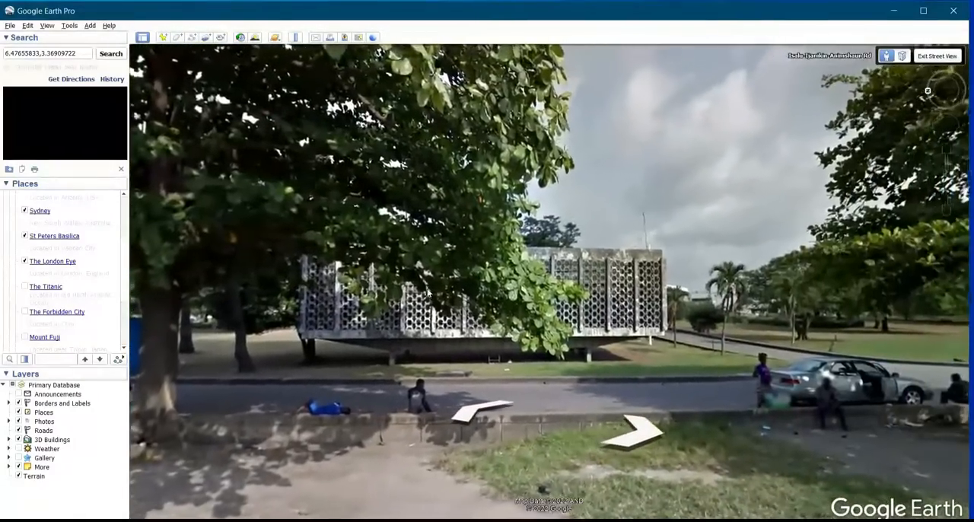
{"action": "left_click_drag", "start_coordinate": [601, 280], "coordinate": [450, 335]}
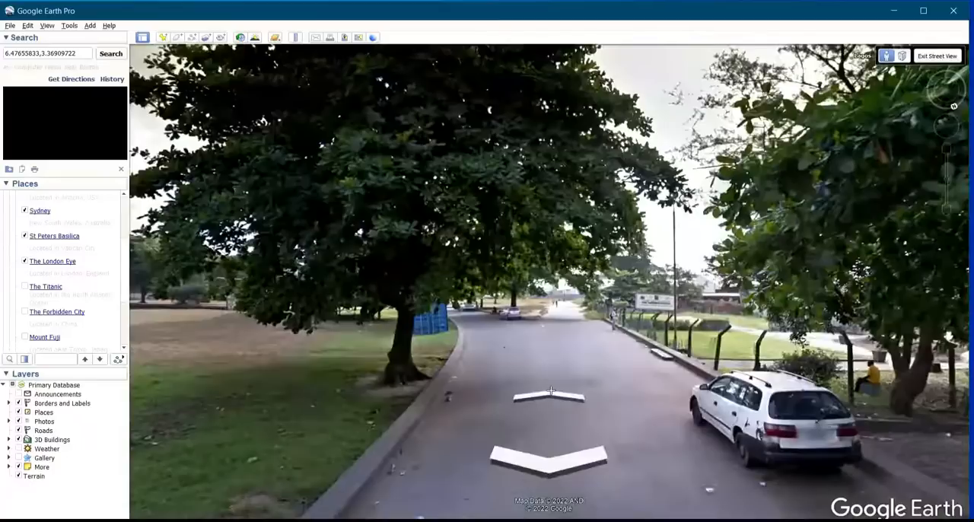
Travel forward along the road in Street View past the blue container towards the parked cars
{"action": "left_click", "coordinate": [553, 393]}
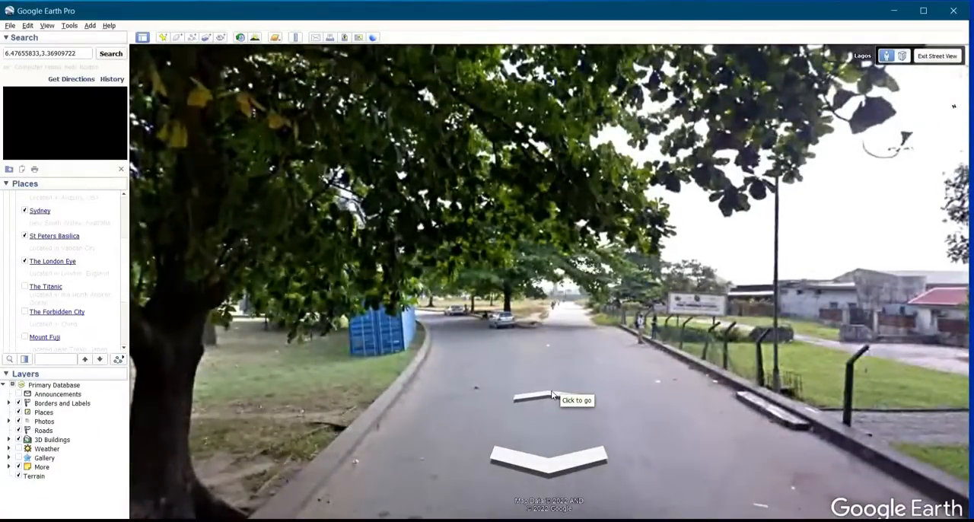
{"action": "left_click", "coordinate": [552, 394]}
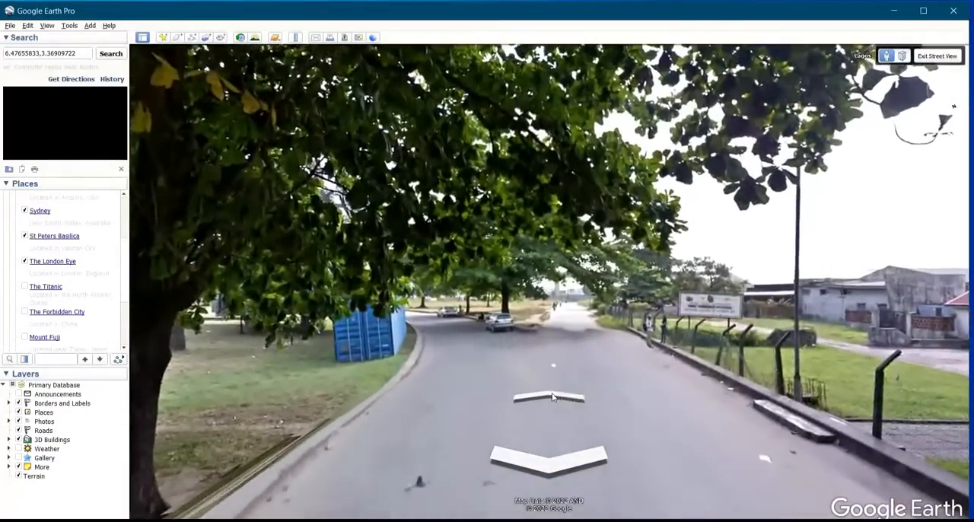
{"action": "left_click", "coordinate": [553, 397]}
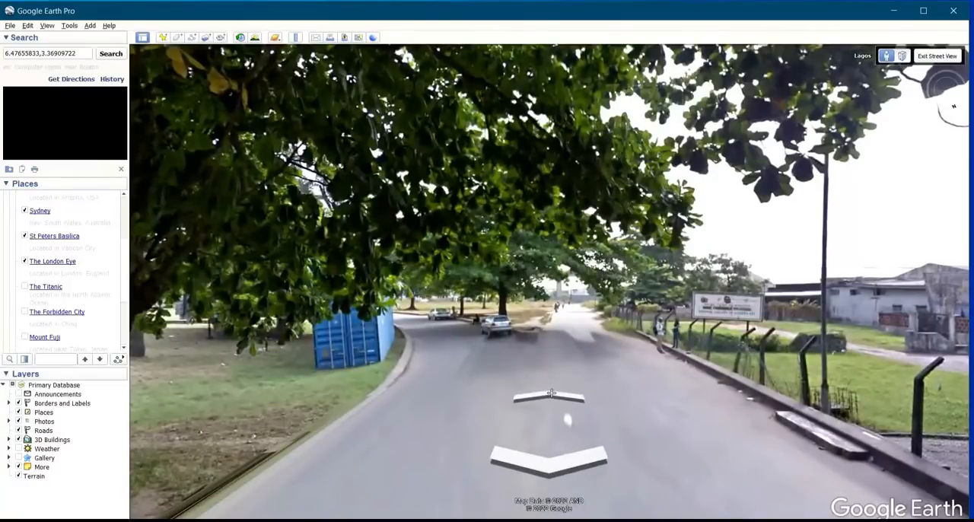
{"action": "left_click", "coordinate": [551, 393]}
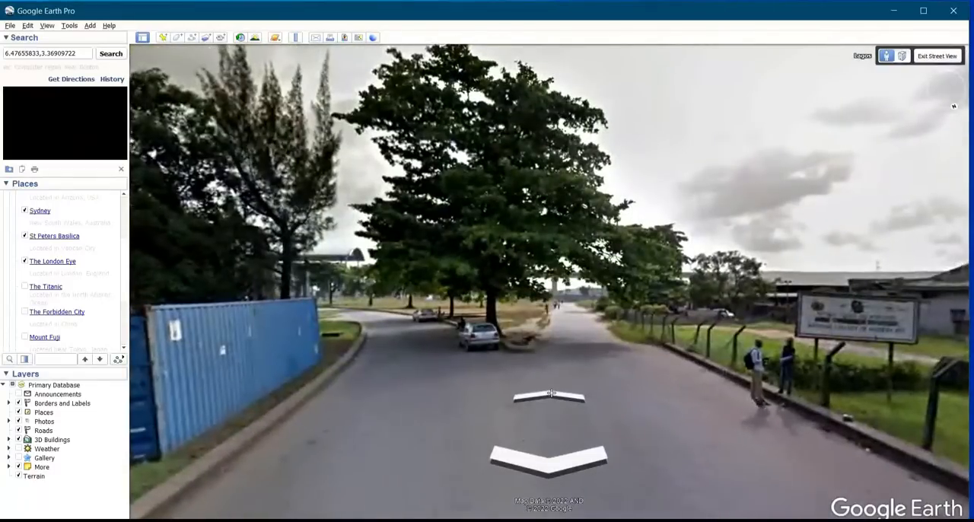
{"action": "left_click", "coordinate": [551, 394]}
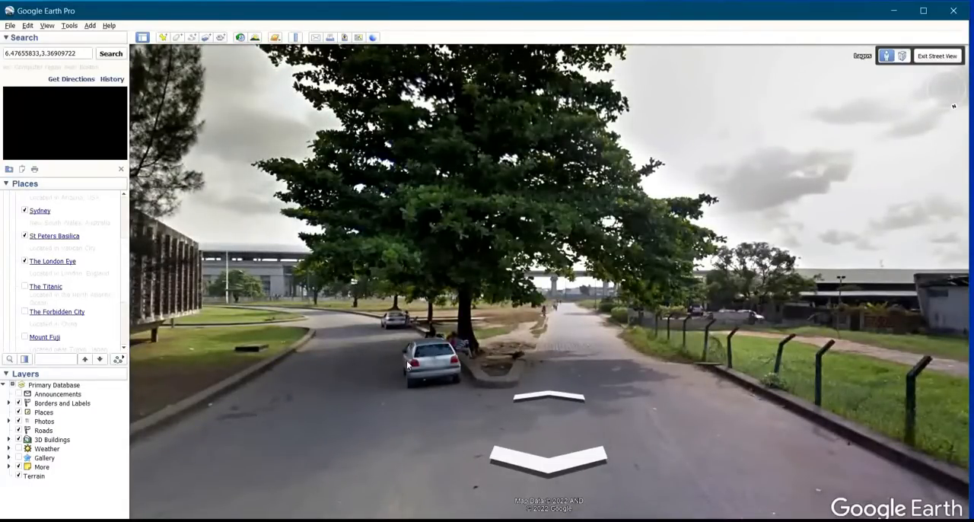
Look around in Street View at the theatre, the blue container, and the latticed building beside the parked cars
{"action": "left_click_drag", "start_coordinate": [404, 348], "coordinate": [911, 439]}
{"action": "left_click_drag", "start_coordinate": [573, 294], "coordinate": [796, 332]}
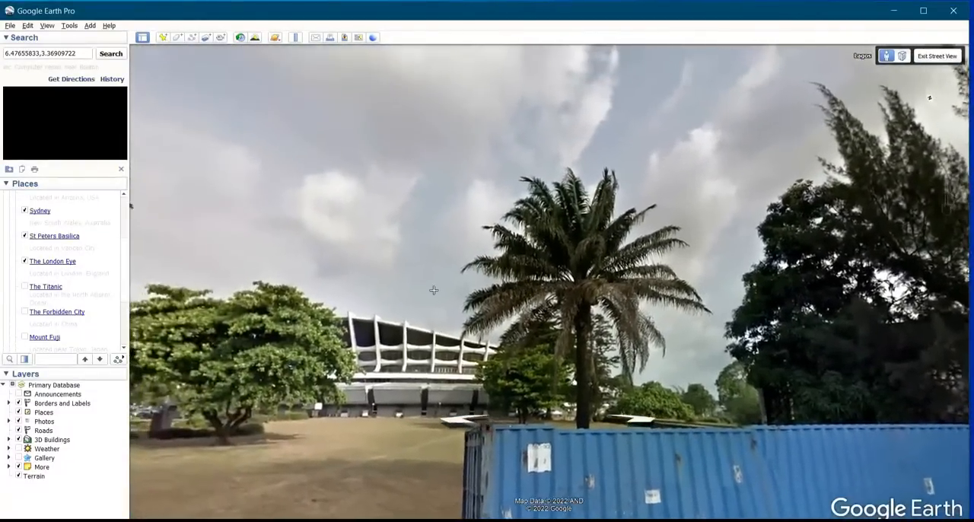
{"action": "left_click_drag", "start_coordinate": [434, 290], "coordinate": [432, 216]}
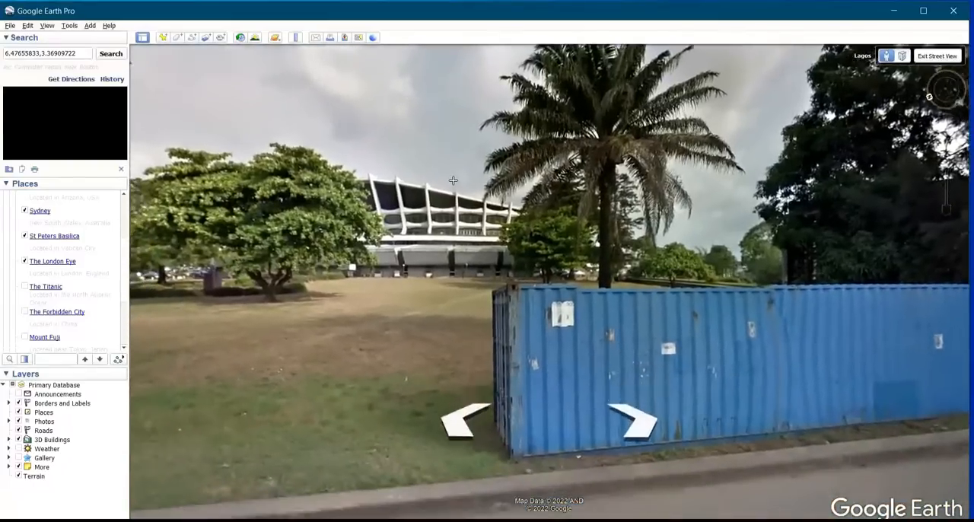
{"action": "left_click_drag", "start_coordinate": [305, 216], "coordinate": [383, 219]}
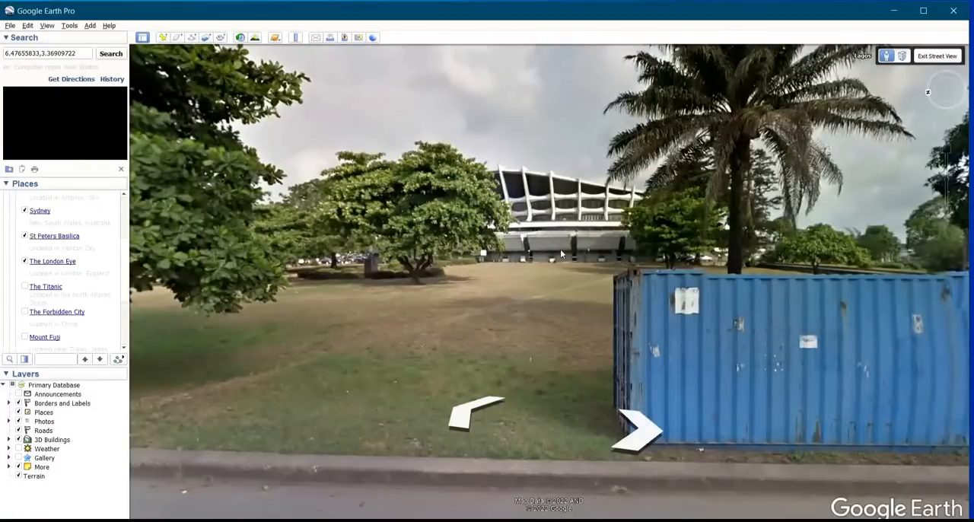
{"action": "left_click_drag", "start_coordinate": [636, 306], "coordinate": [618, 234]}
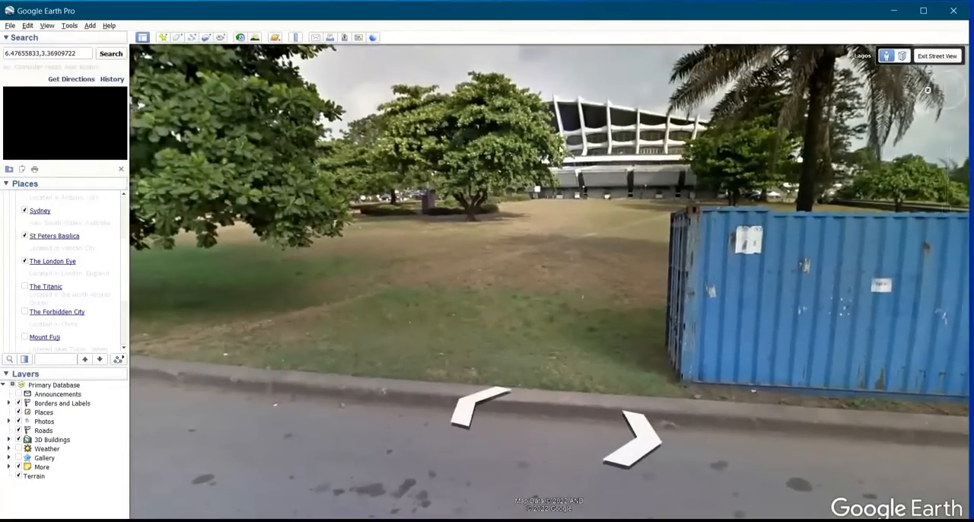
{"action": "left_click_drag", "start_coordinate": [608, 195], "coordinate": [791, 38]}
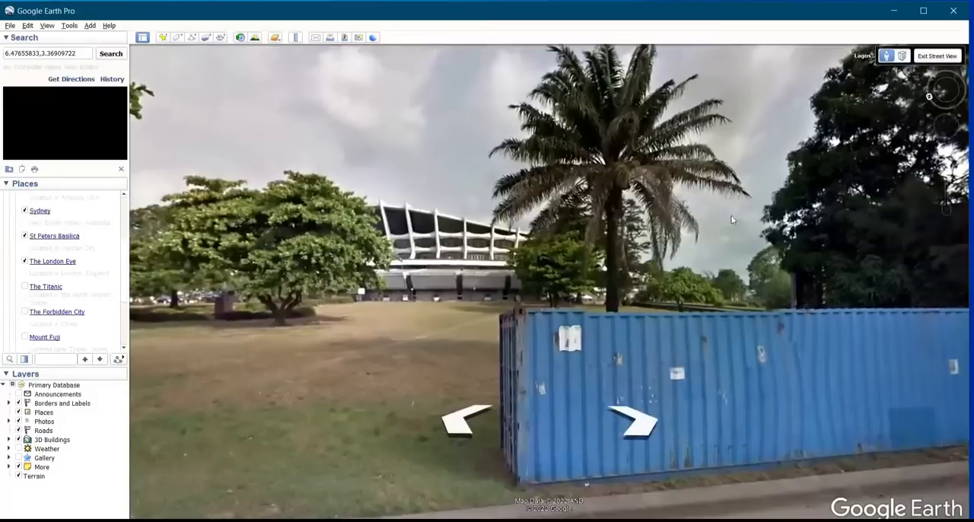
{"action": "left_click_drag", "start_coordinate": [733, 216], "coordinate": [578, 207]}
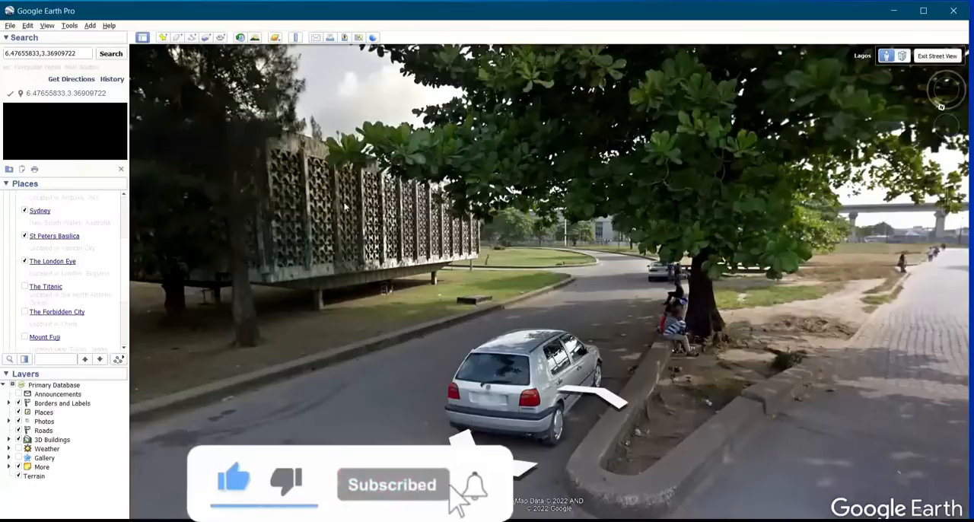
Add a placemark at the tip of the kerb beside the parked silver car and name it 540759.296,715796.561
{"action": "left_click", "coordinate": [163, 38]}
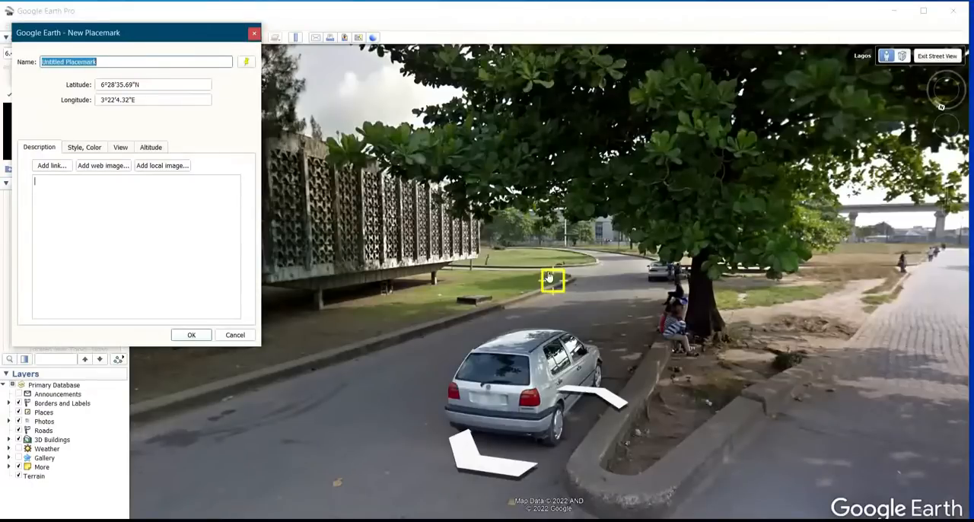
{"action": "mouse_move", "coordinate": [550, 277]}
{"action": "left_mouse_down"}
{"action": "mouse_move", "coordinate": [591, 408]}
{"action": "mouse_move", "coordinate": [595, 502]}
{"action": "mouse_move", "coordinate": [577, 496]}
{"action": "left_mouse_up"}
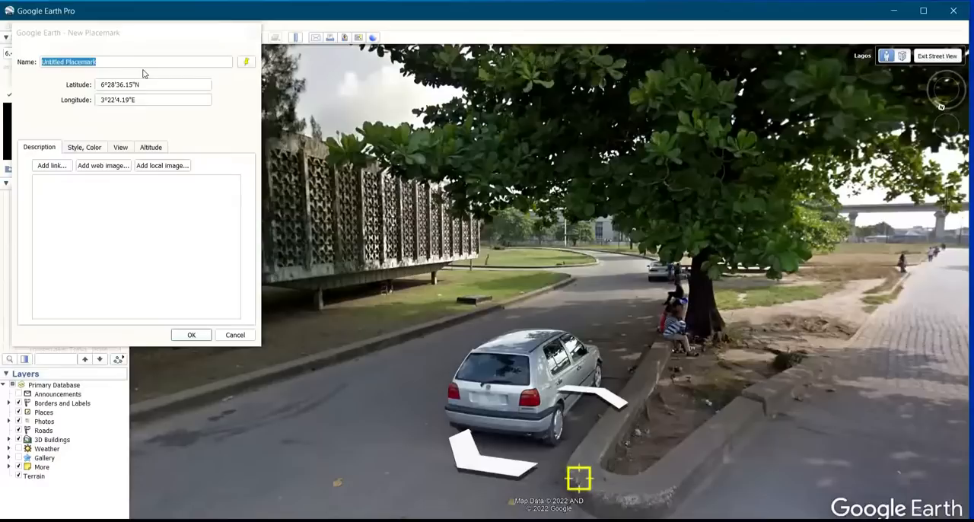
{"action": "key", "text": "BackSpace"}
{"action": "type", "text": "540"}
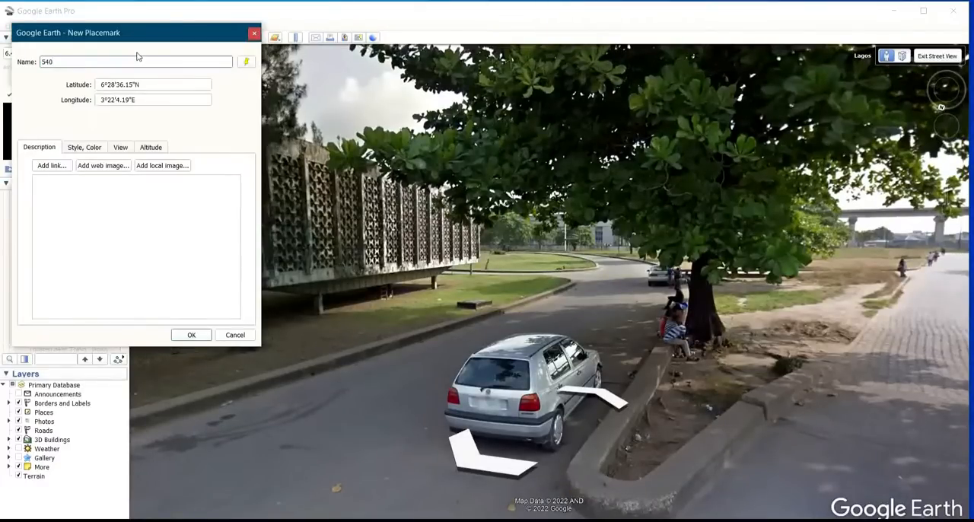
{"action": "type", "text": "759.296,"}
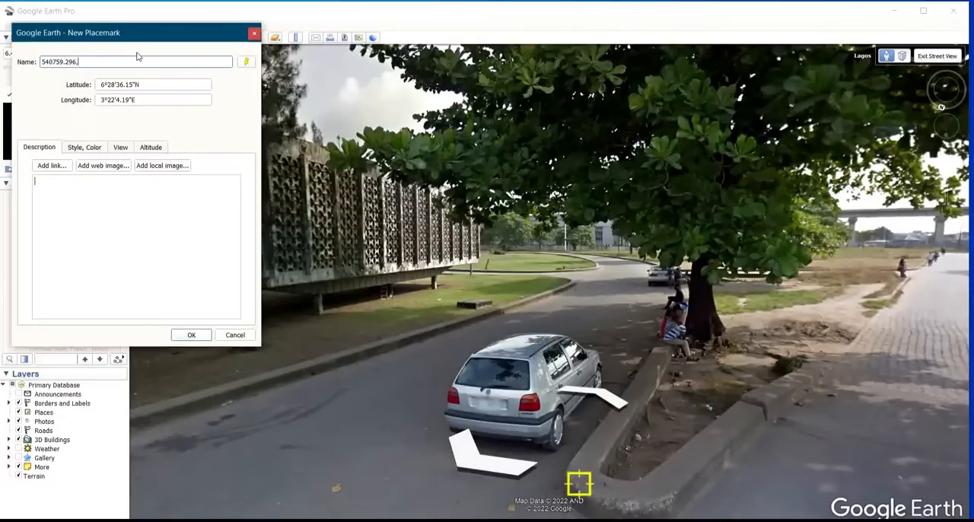
{"action": "type", "text": "715"}
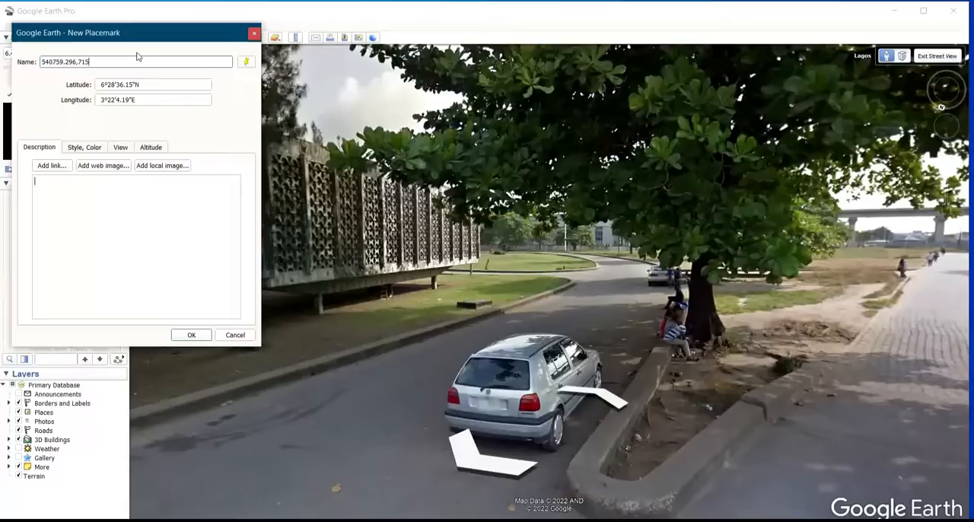
{"action": "type", "text": "796.561"}
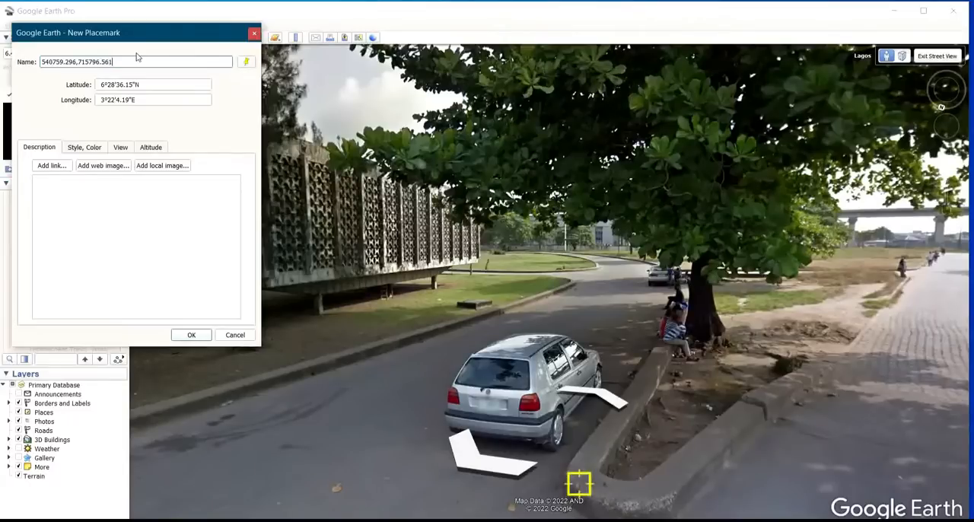
{"action": "key", "text": "Tab"}
{"action": "key", "text": "Return"}
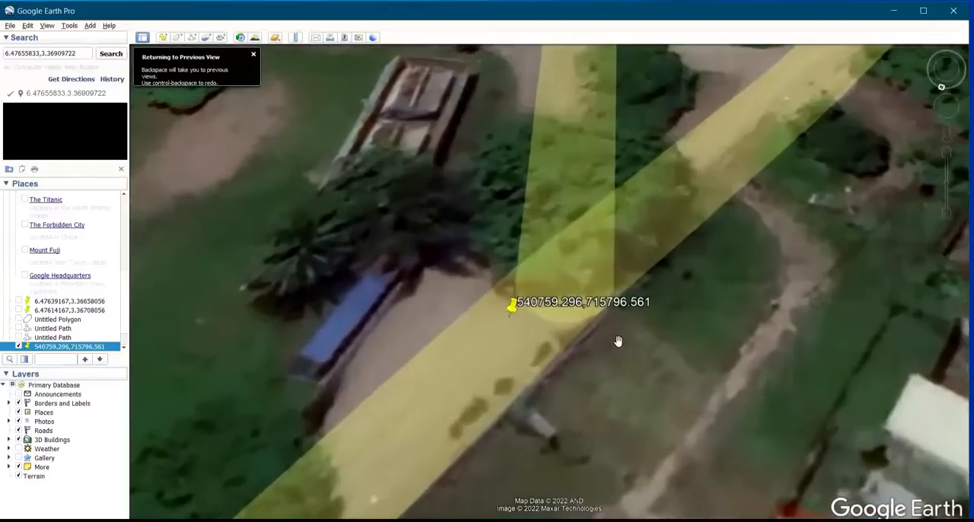
Examine the location of placemark 540759.296,715796.561 in the aerial view, both close up and relative to the theatre grounds
{"action": "scroll", "coordinate": [618, 310], "scroll_direction": "up", "scroll_amount": 1}
{"action": "scroll", "coordinate": [764, 283], "scroll_direction": "down", "scroll_amount": 1}
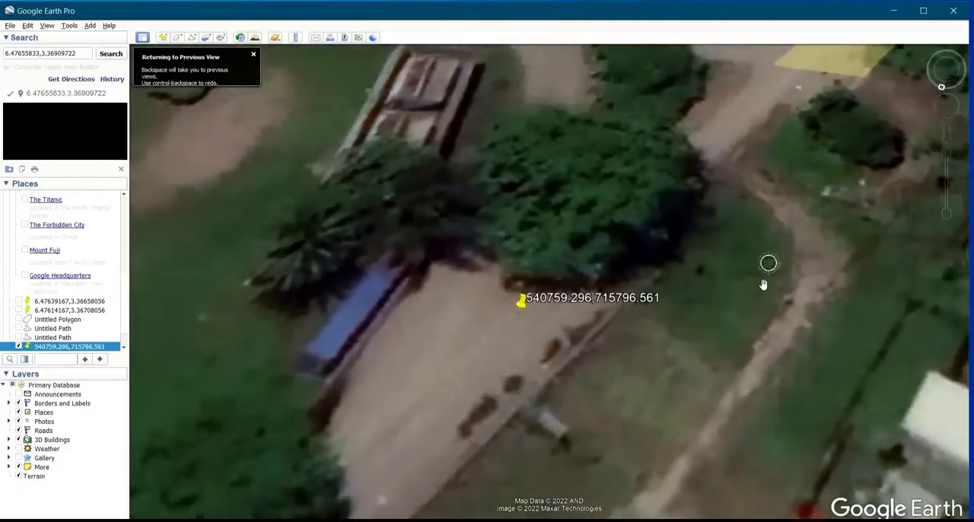
{"action": "scroll", "coordinate": [764, 284], "scroll_direction": "down", "scroll_amount": 3}
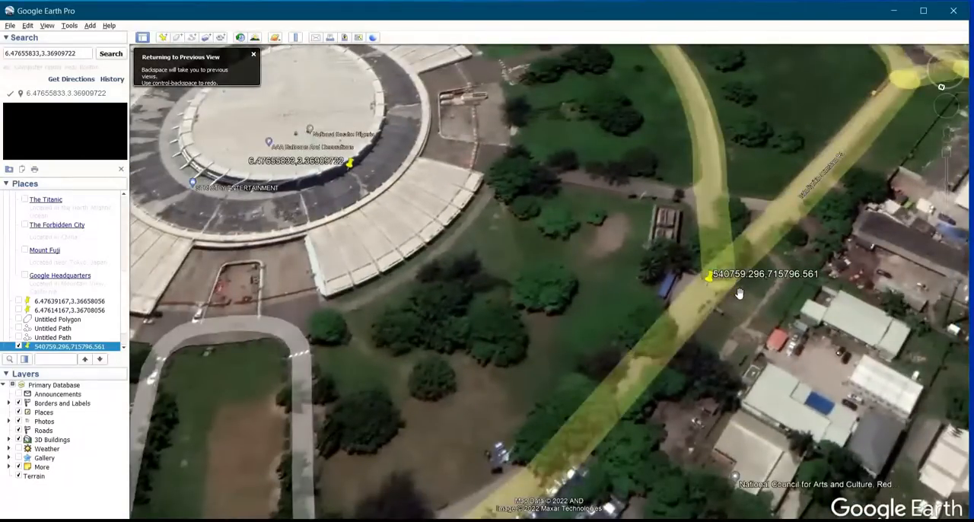
{"action": "scroll", "coordinate": [731, 274], "scroll_direction": "up", "scroll_amount": 3}
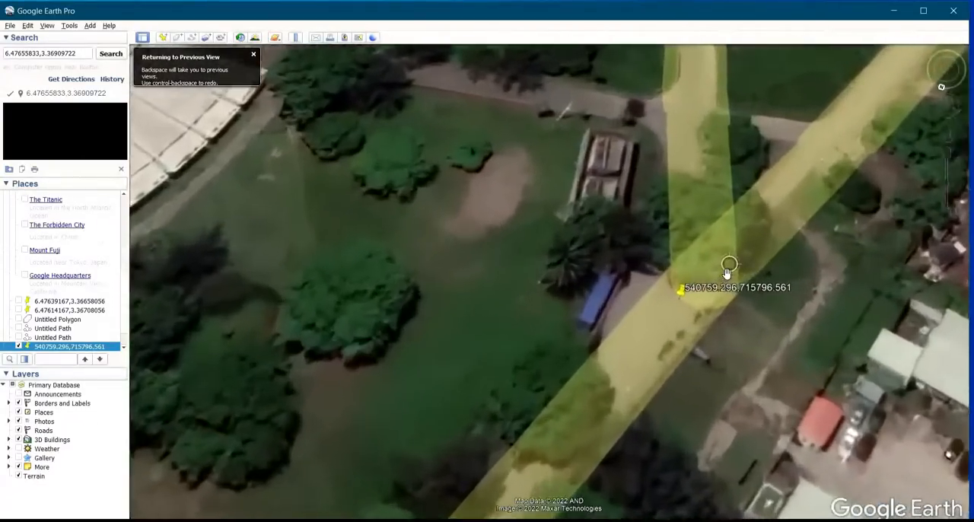
{"action": "scroll", "coordinate": [729, 268], "scroll_direction": "up", "scroll_amount": 2}
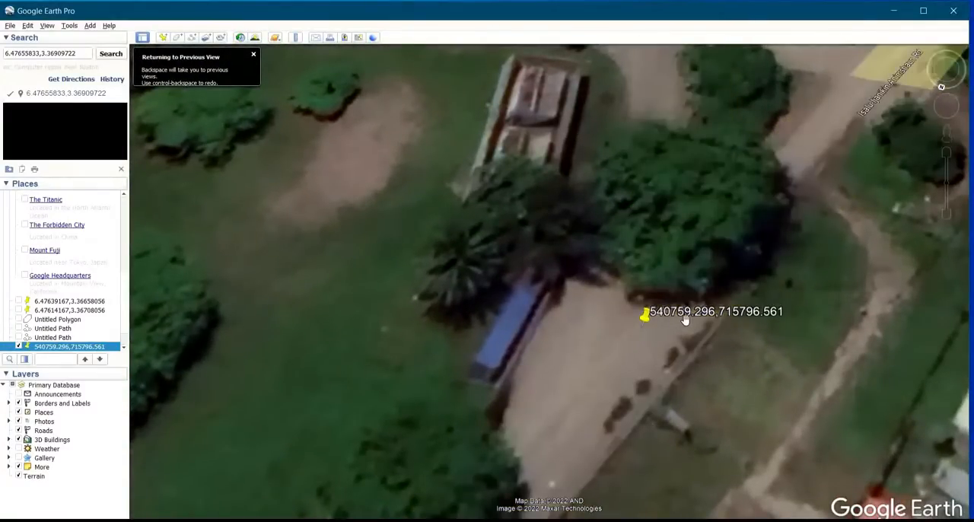
{"action": "scroll", "coordinate": [685, 320], "scroll_direction": "up", "scroll_amount": 1}
{"action": "scroll", "coordinate": [686, 320], "scroll_direction": "up", "scroll_amount": 2}
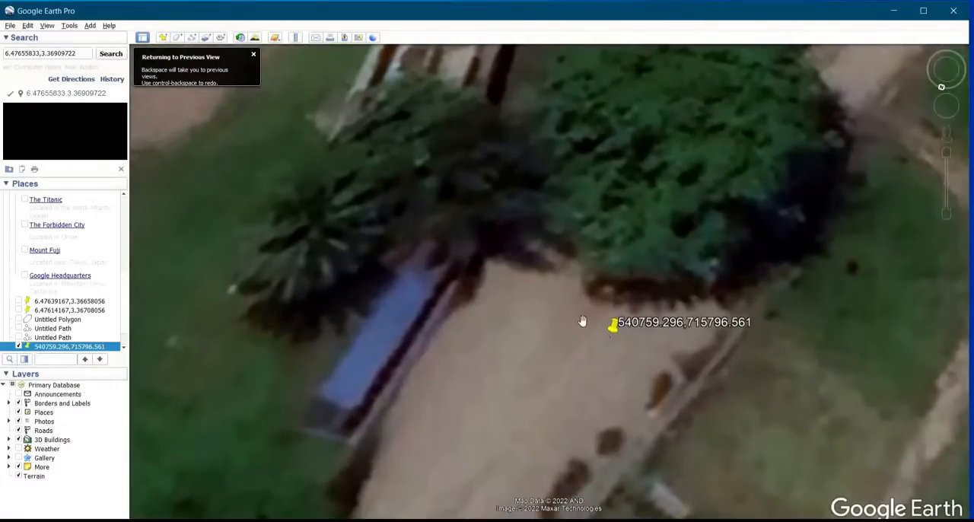
{"action": "scroll", "coordinate": [582, 322], "scroll_direction": "down", "scroll_amount": 5}
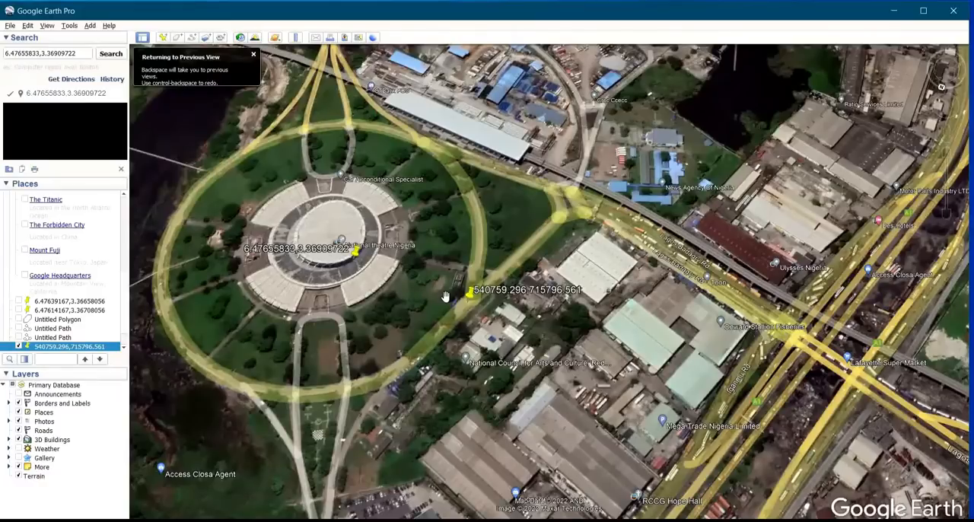